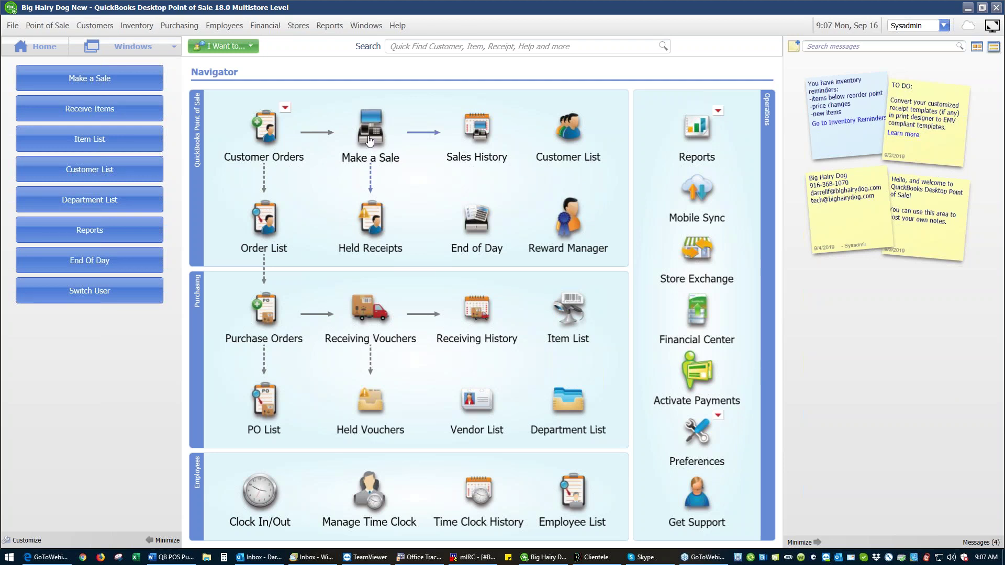
click(265, 322)
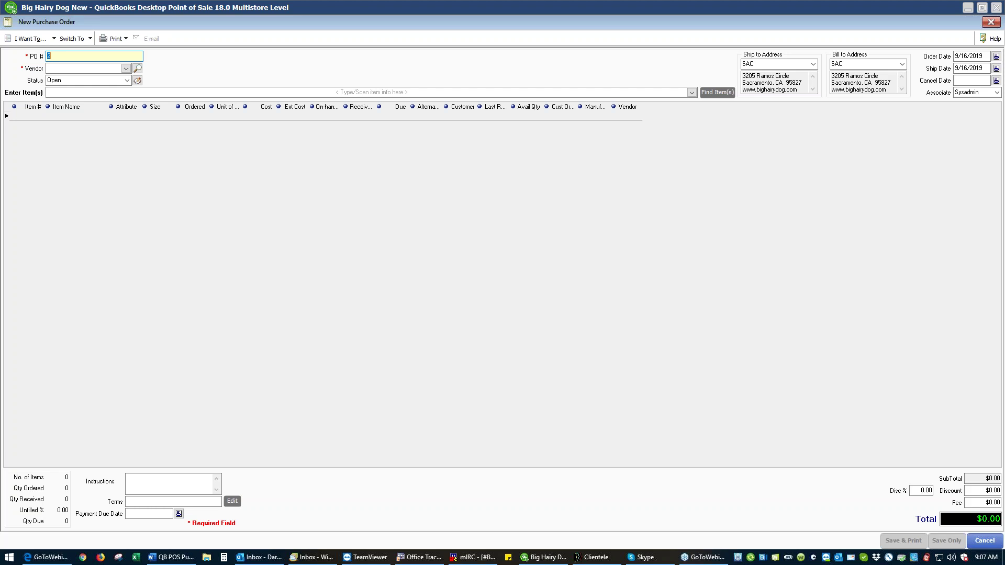
click(126, 69)
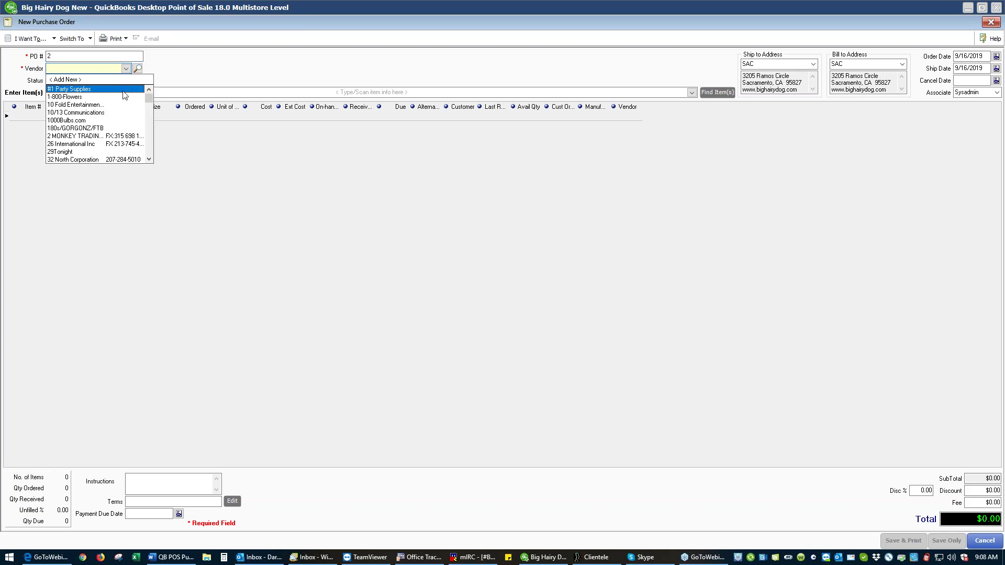
text(accent southwest)
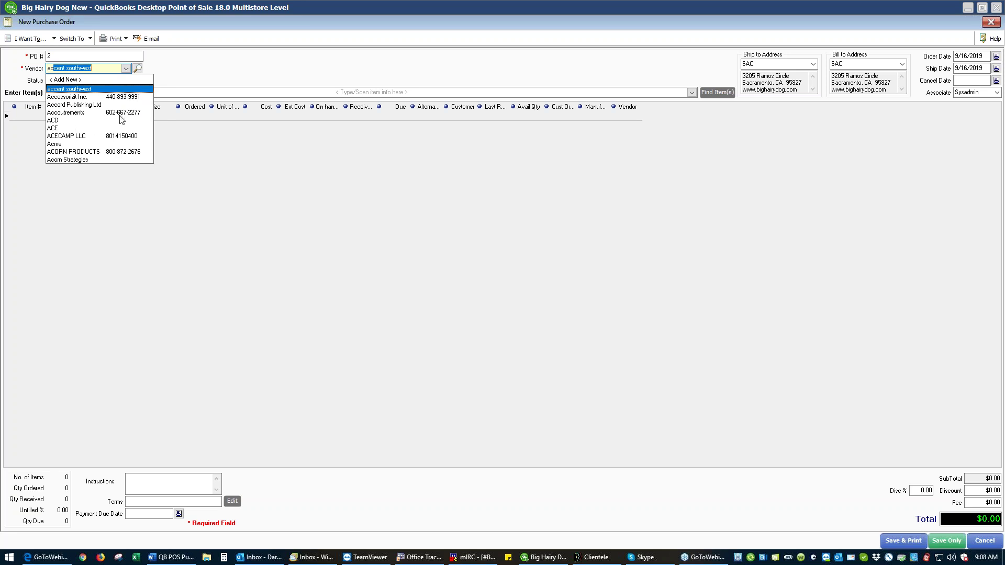
click(58, 145)
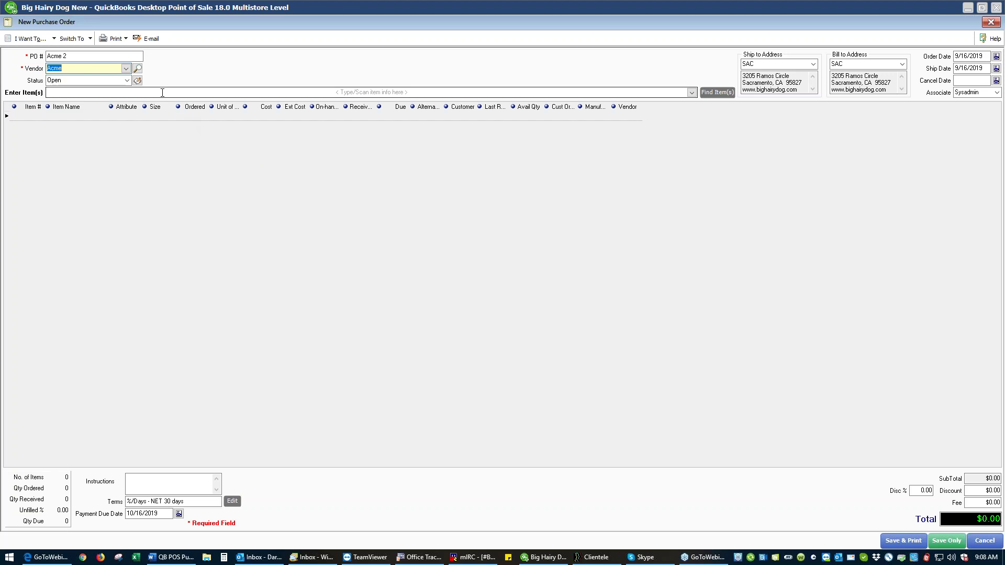
click(128, 82)
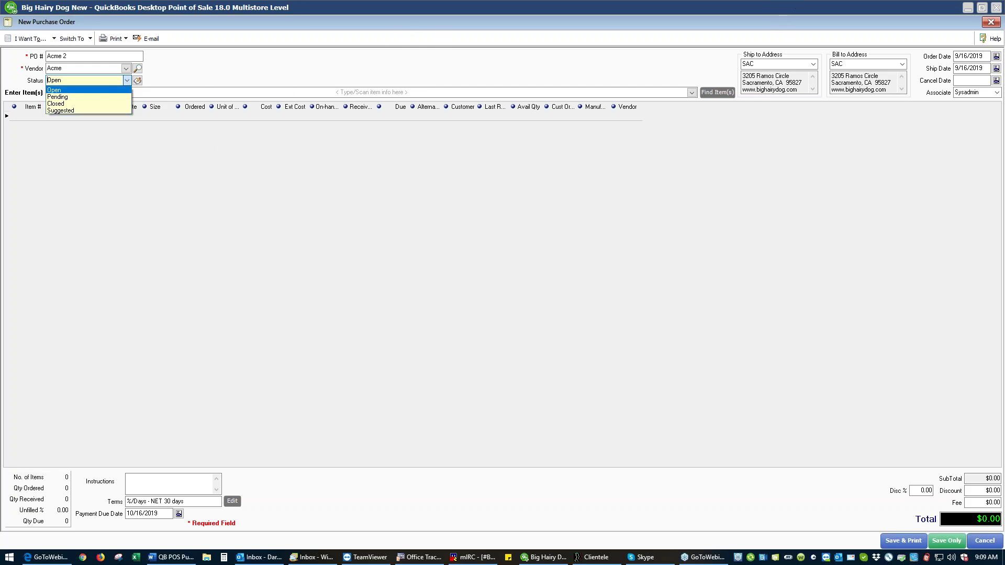
key(alt+Tab)
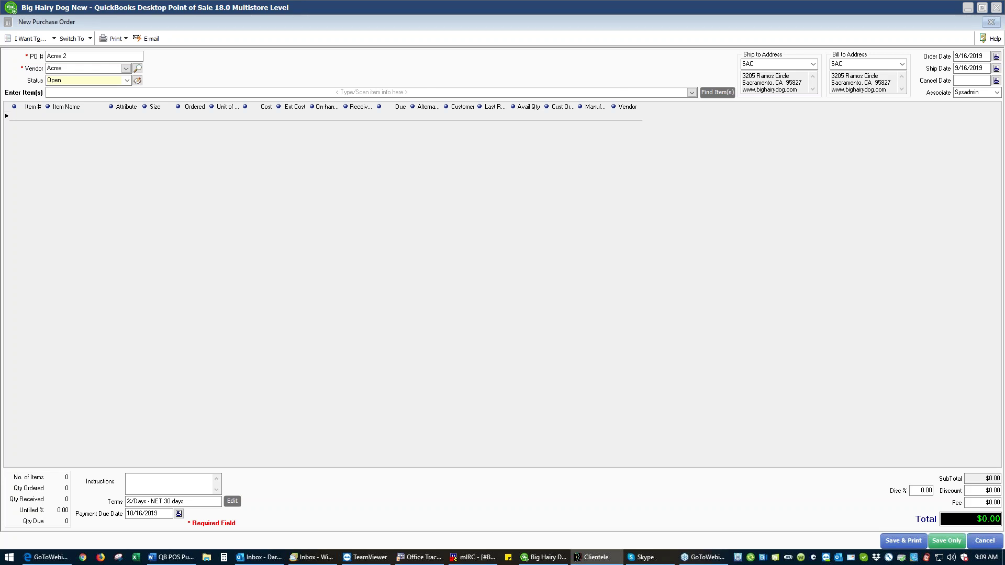
click(990, 22)
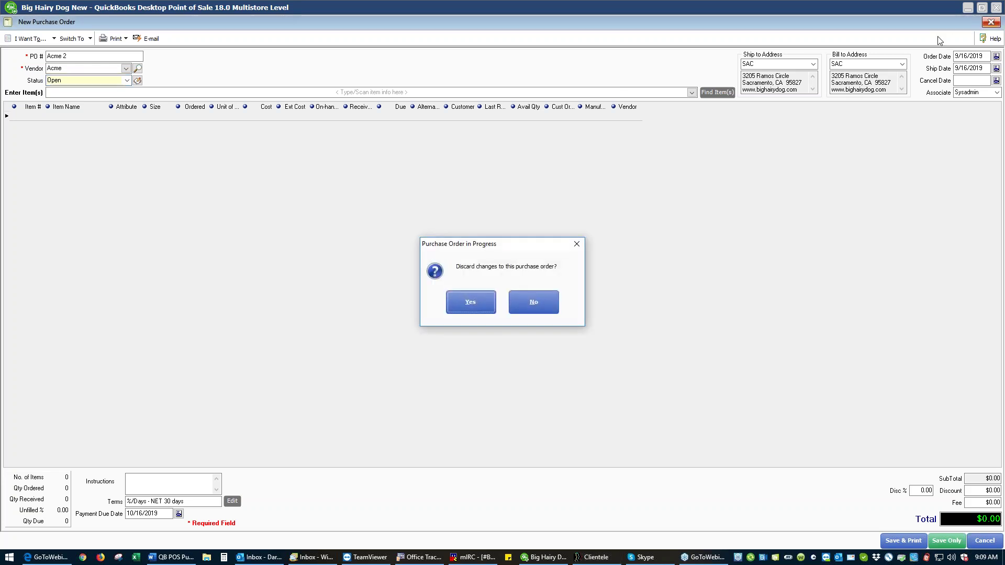
click(474, 301)
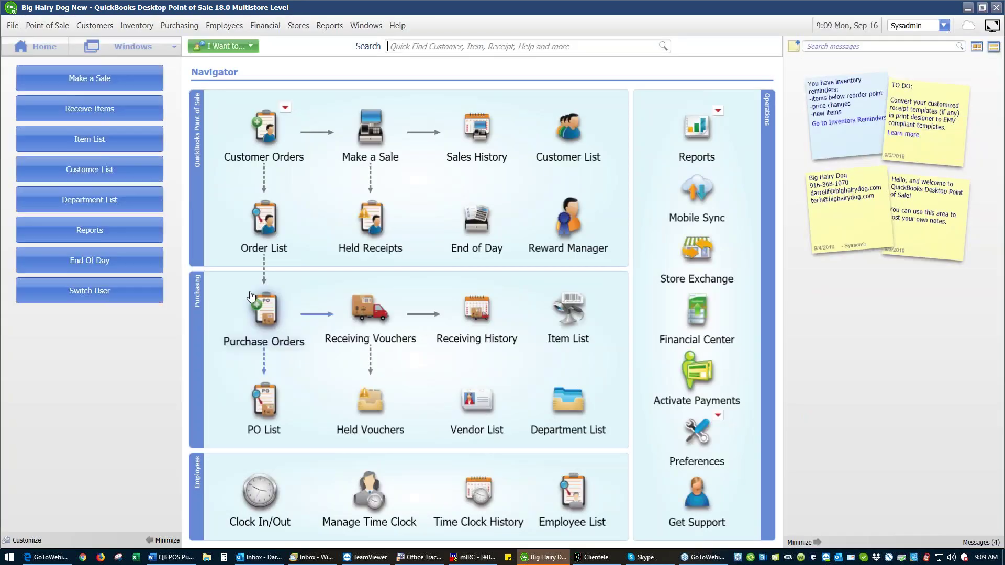
- Open the item list and view the inventory record of "Shoo!" Monster Dust, leaving it without saving
click(77, 140)
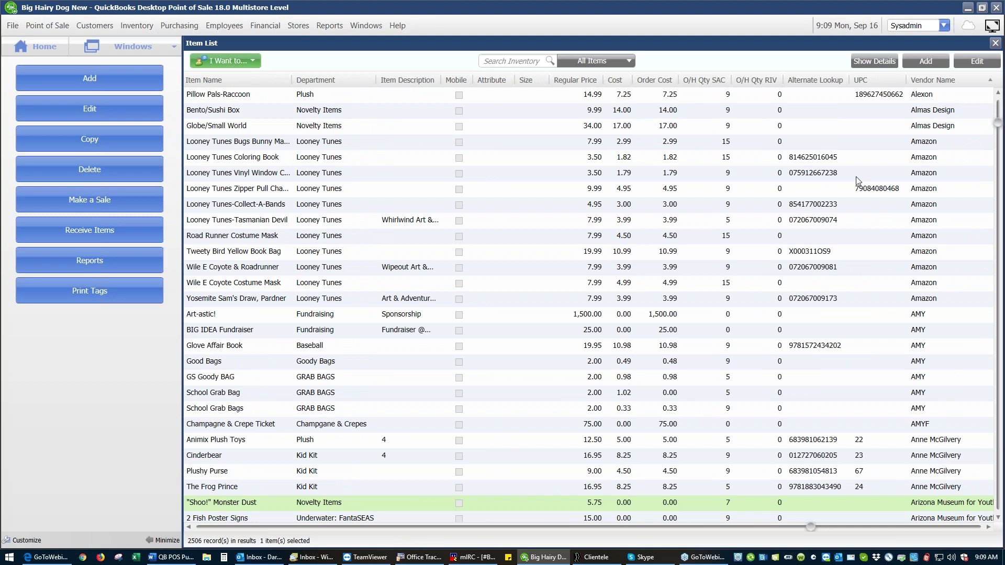
click(978, 61)
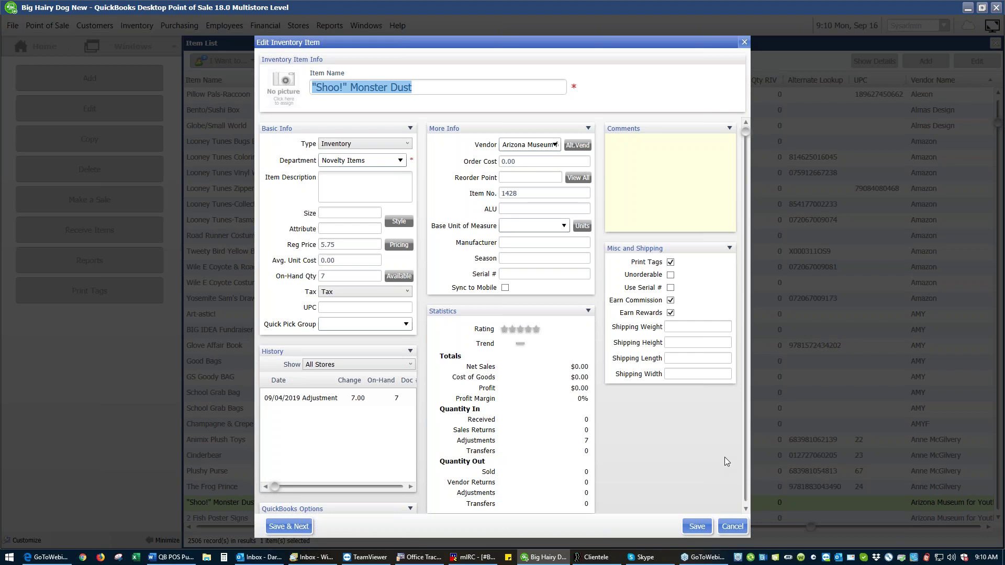
click(731, 526)
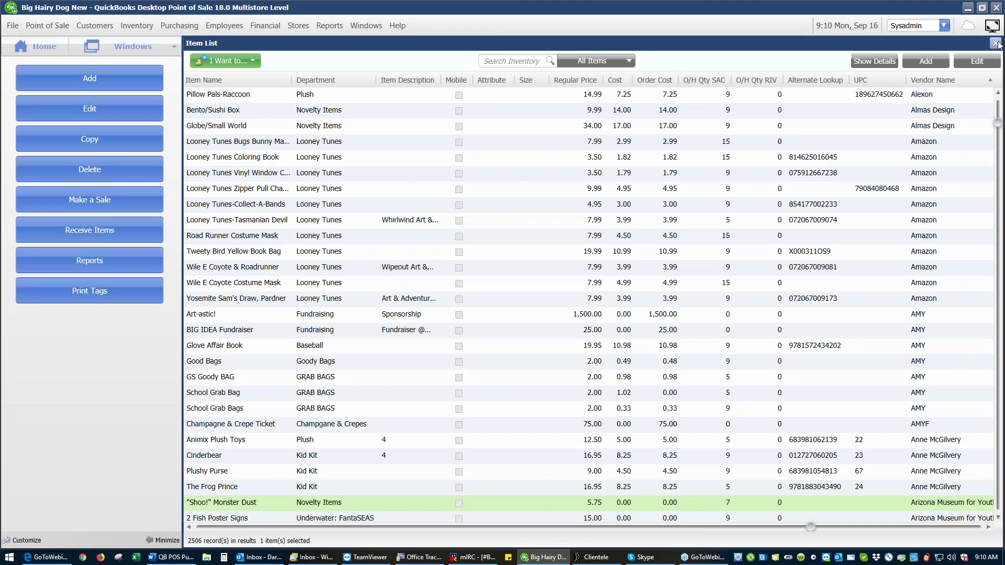
- Open the inventory reminders and review the items to reorder for Store 1 - SAC, Store 2 - RIV and the whole company
click(130, 29)
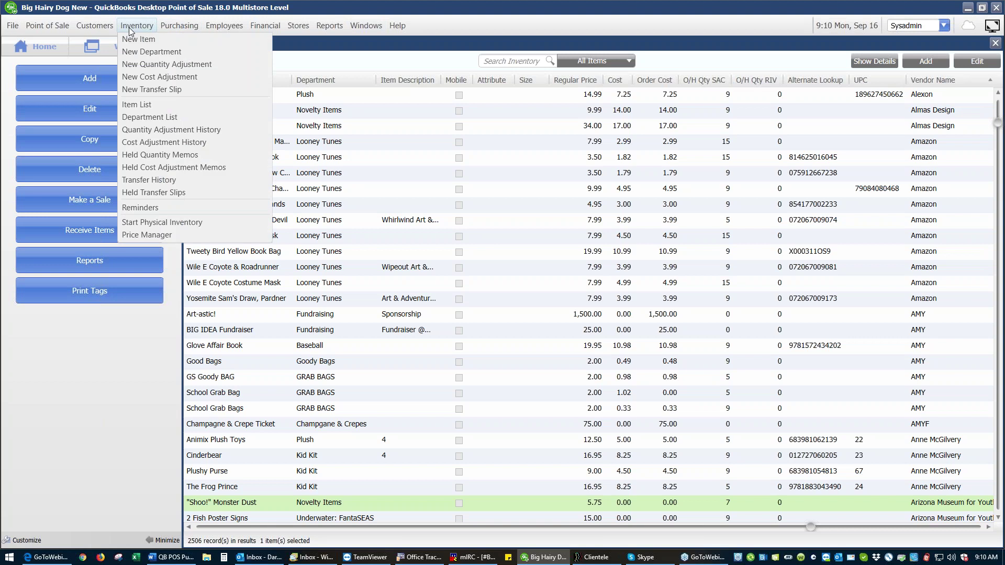
click(147, 208)
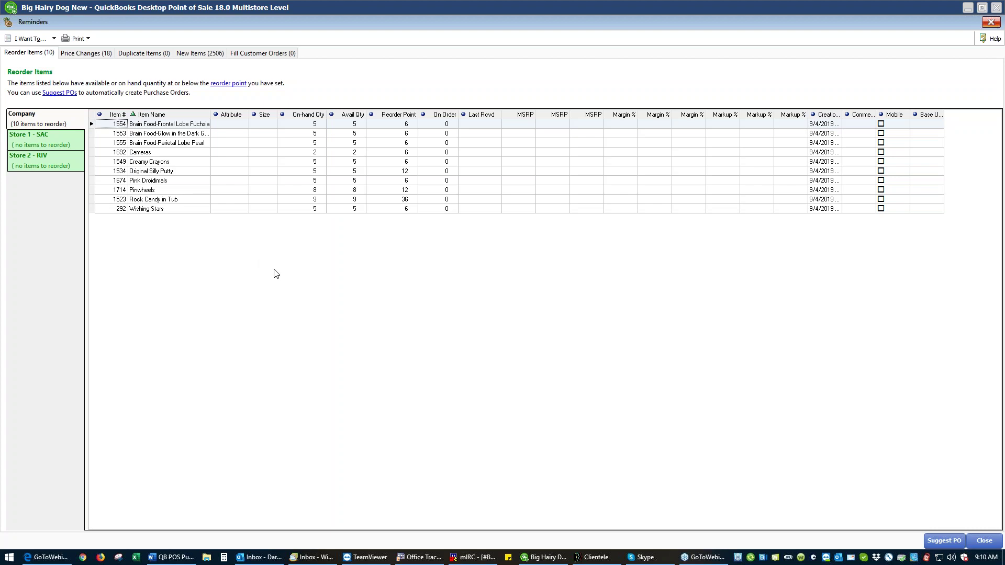
click(61, 147)
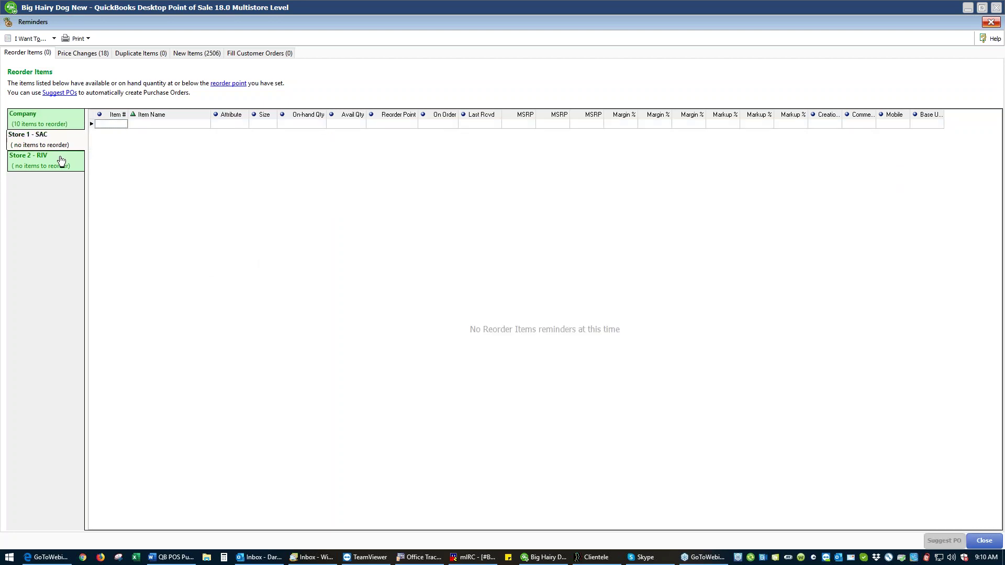
click(61, 160)
click(50, 119)
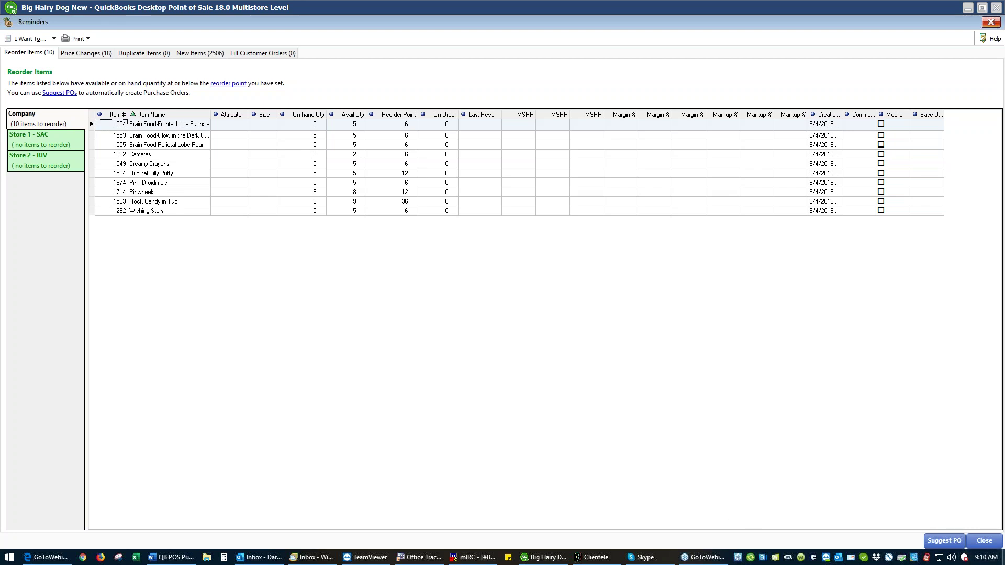
- Generate suggested purchase orders for the Company location from vendor Toysmith, without suggested quantities
click(944, 541)
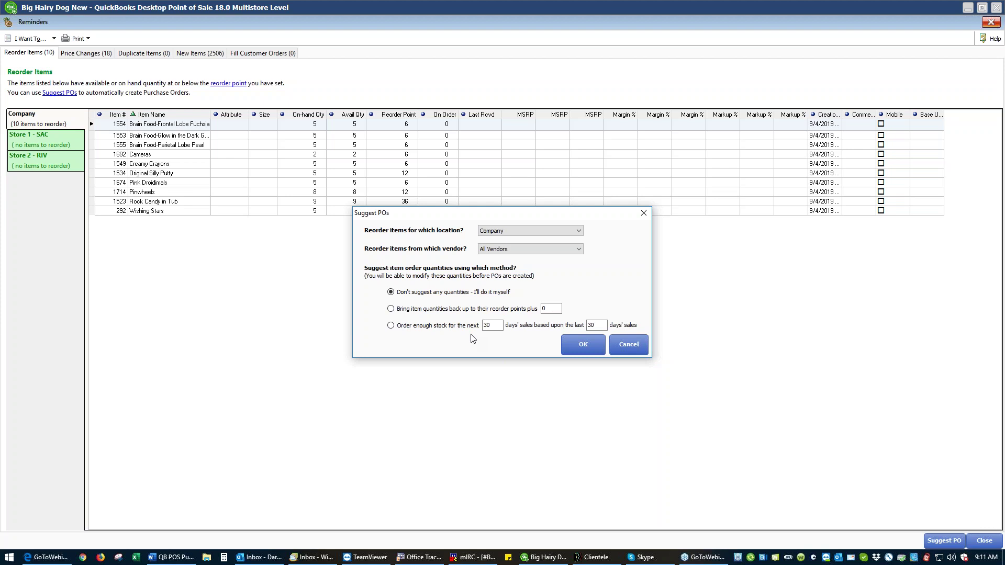
click(485, 328)
click(578, 249)
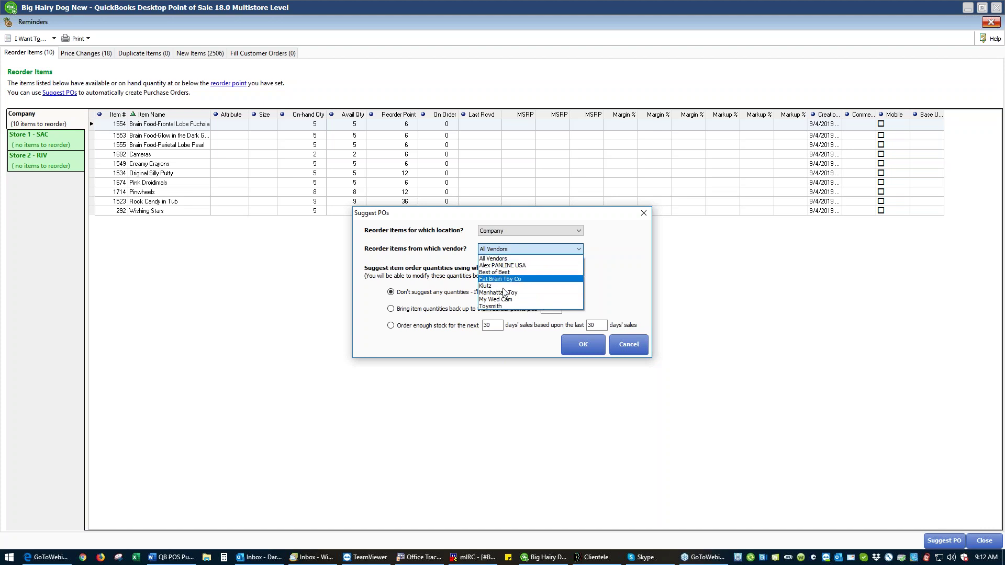
click(497, 306)
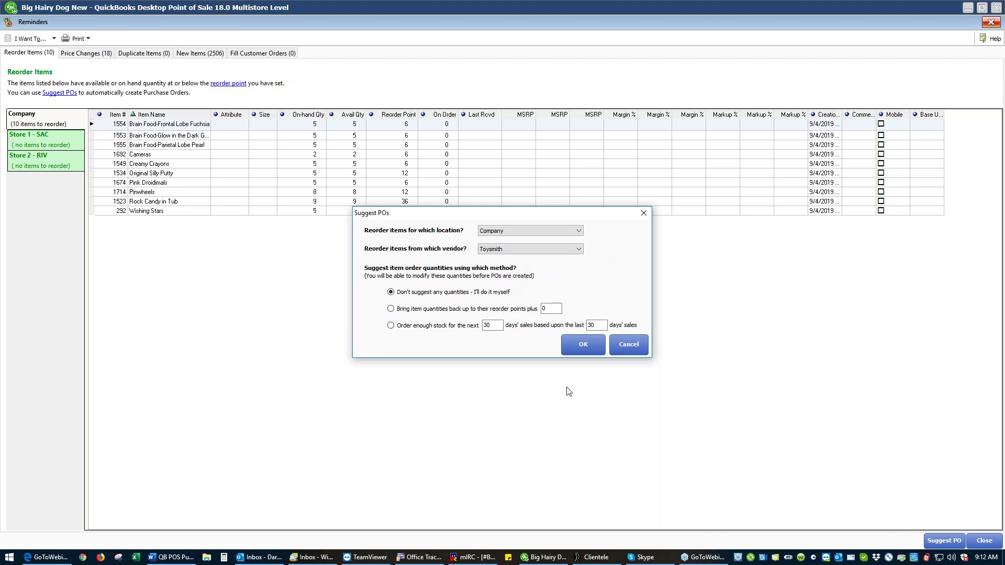
click(576, 348)
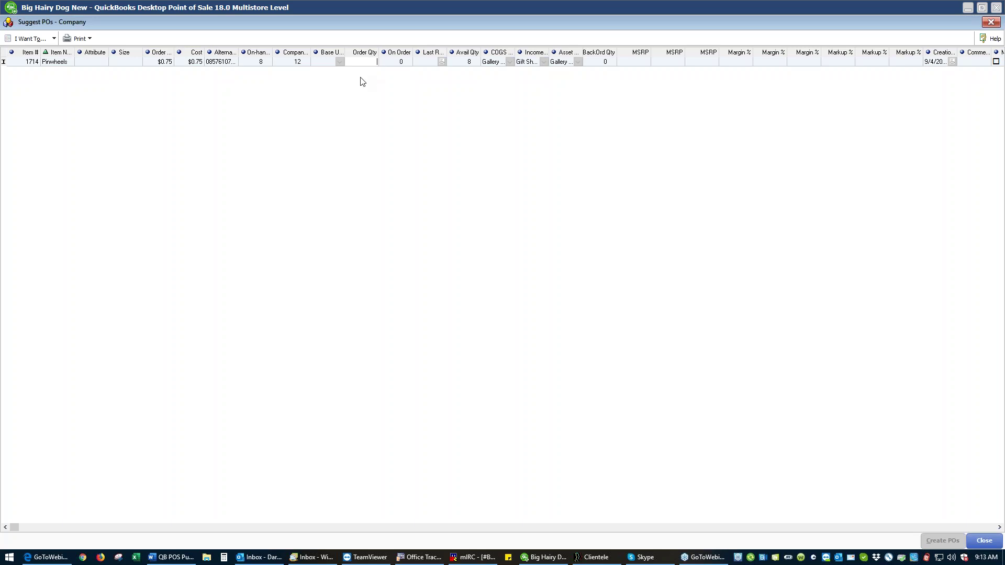
- Set the order quantity of Pinwheels to 6 and create the purchase order, showing the list of created orders without printing a copy
text(6)
click(404, 62)
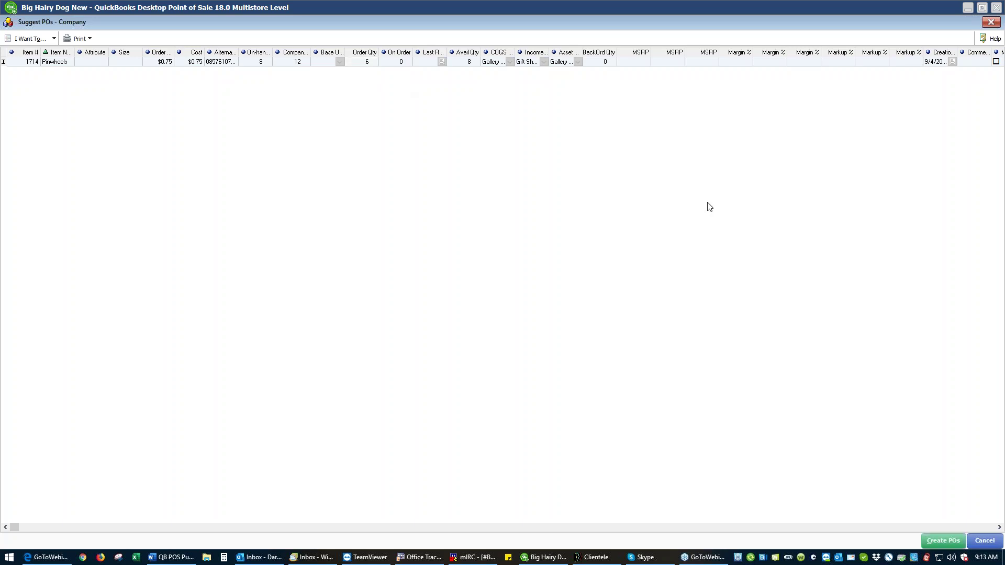
click(947, 541)
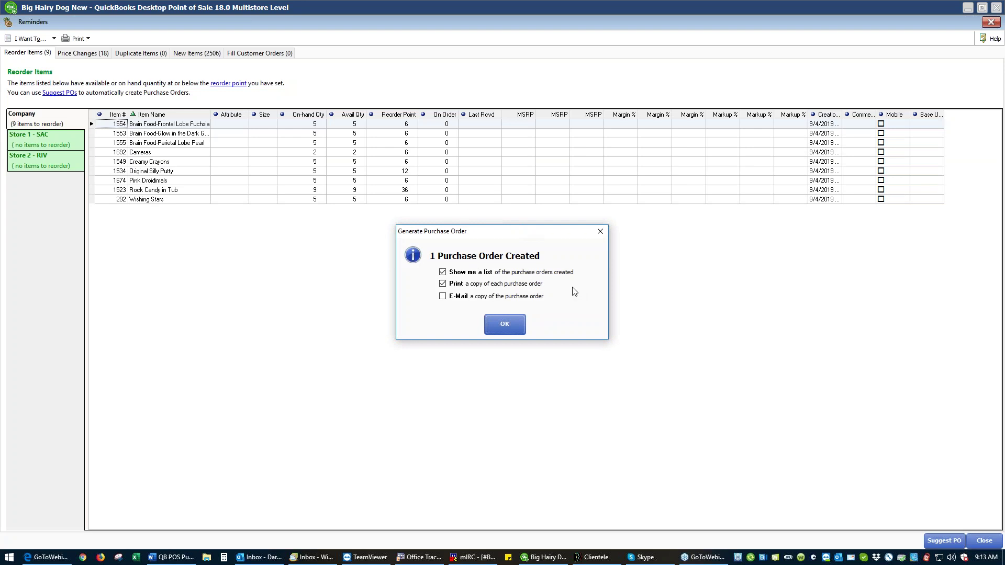
click(445, 285)
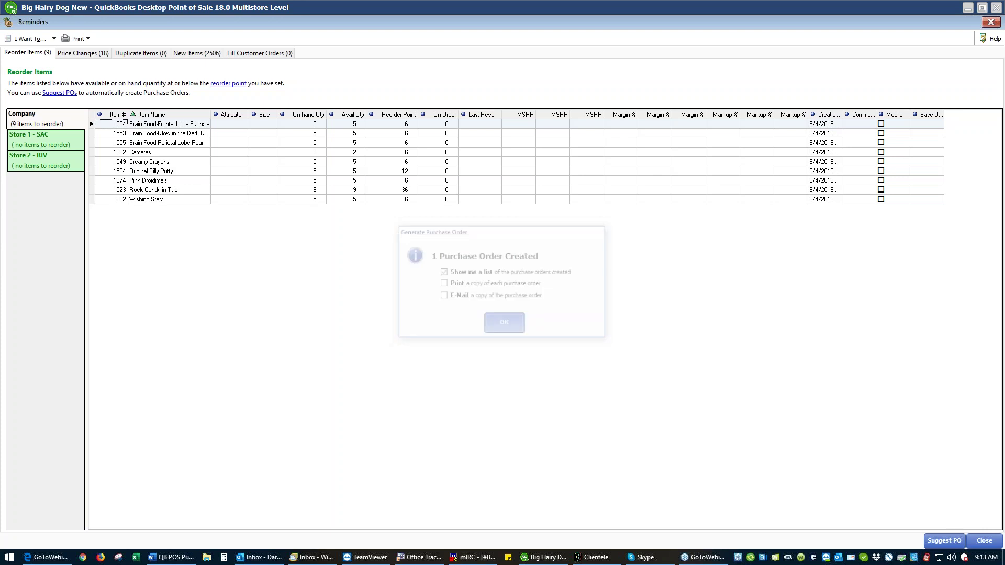
click(510, 328)
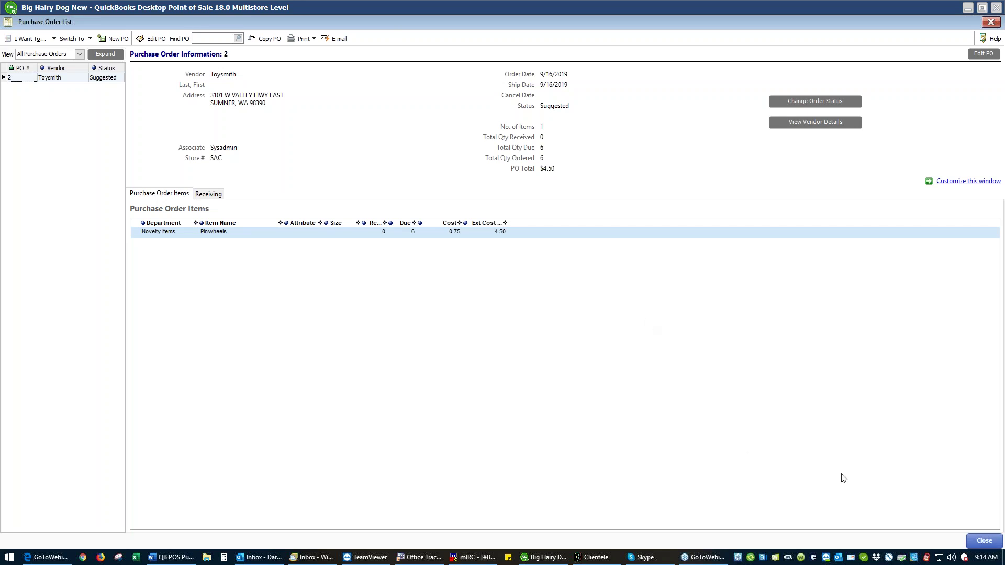
- Close the purchase order list, the reminders and the item list to return to the home Navigator
click(989, 543)
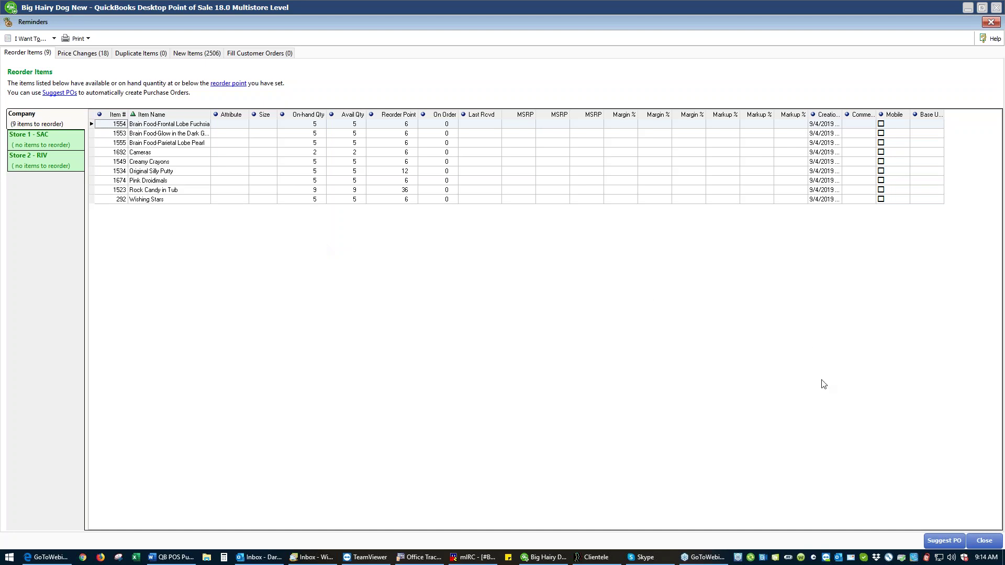
click(988, 545)
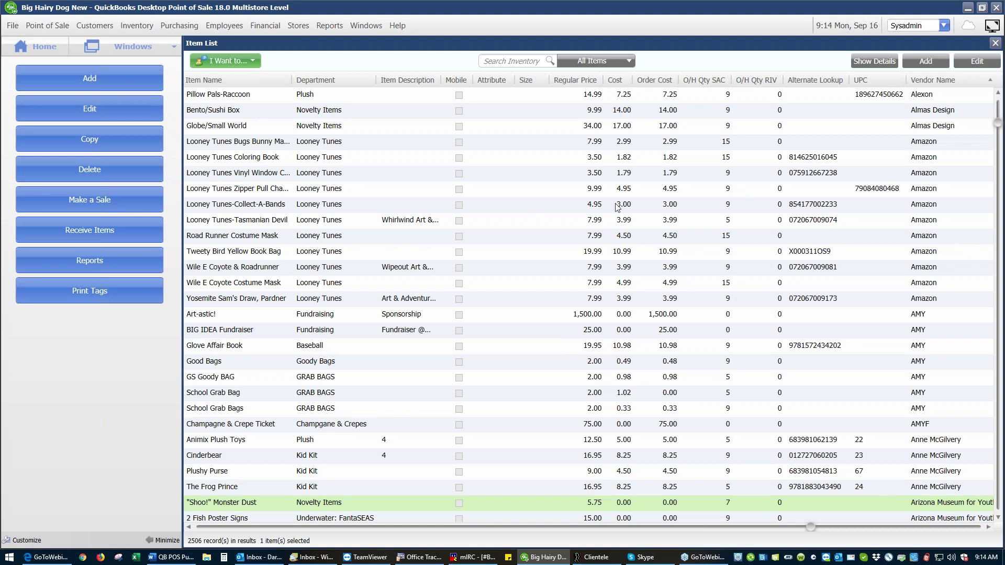
click(994, 43)
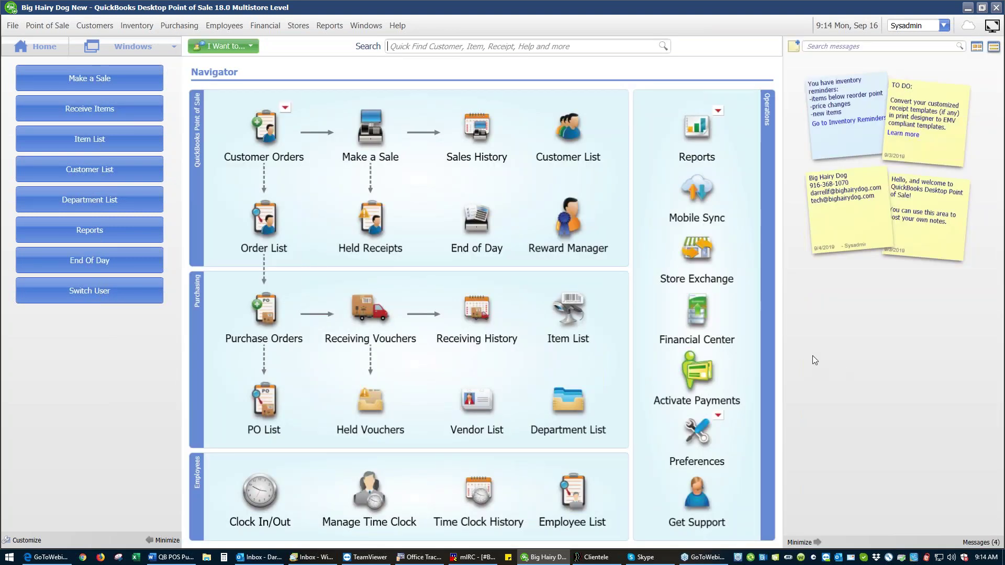
- Start a new purchase order for vendor Acme and keep SAC - Big Hairy Dog as the ship-to location
click(270, 319)
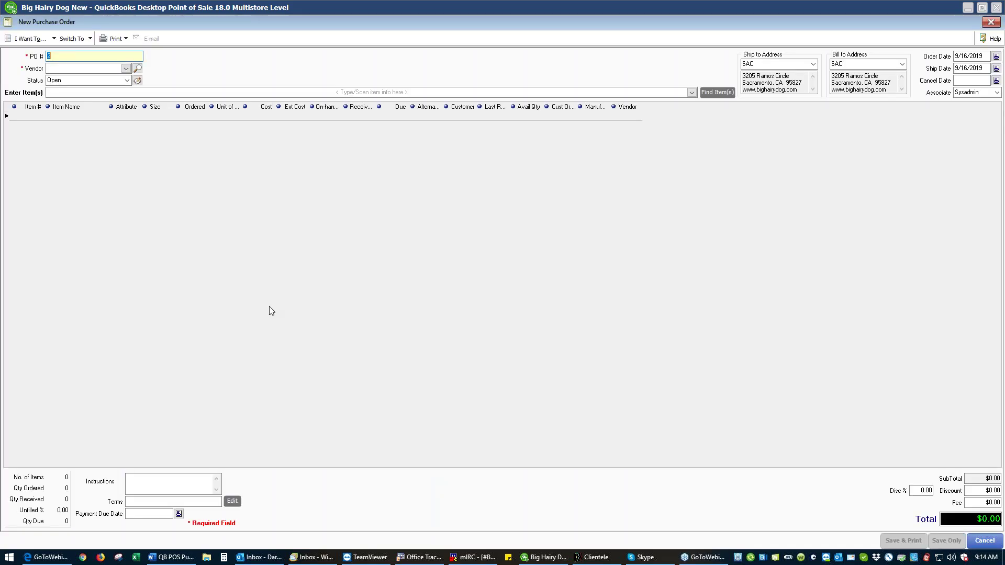
click(118, 69)
text(Accent southwest)
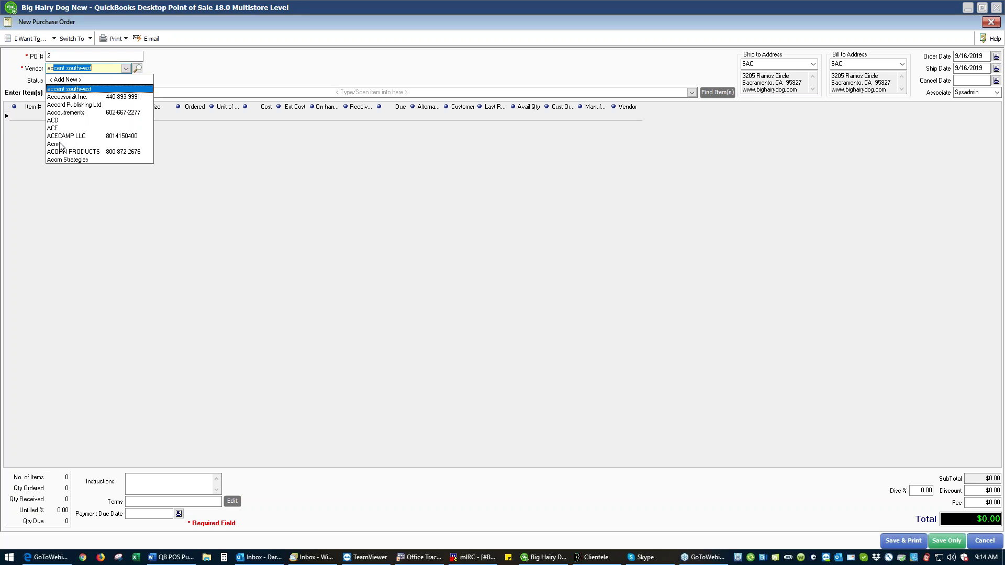
click(61, 144)
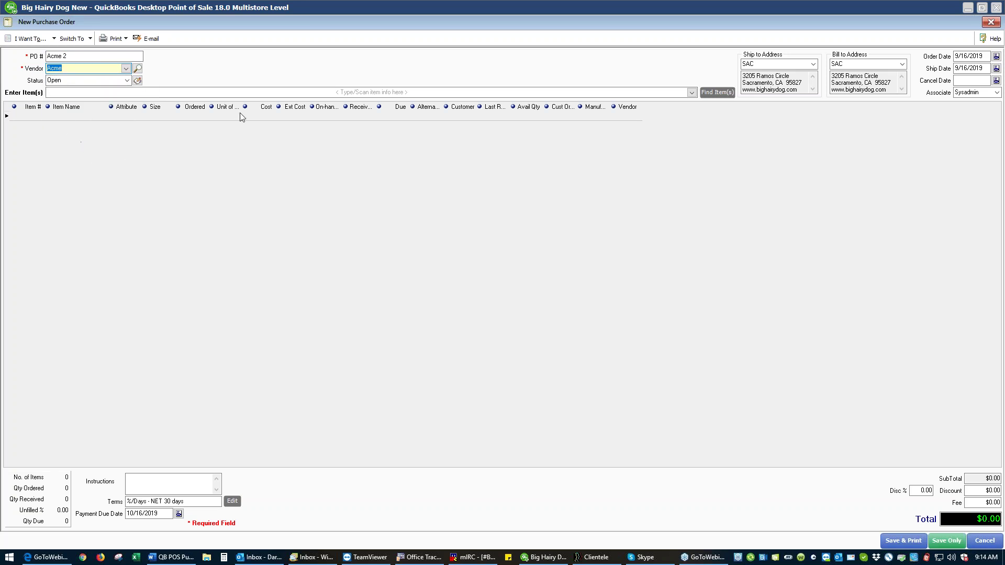
click(218, 93)
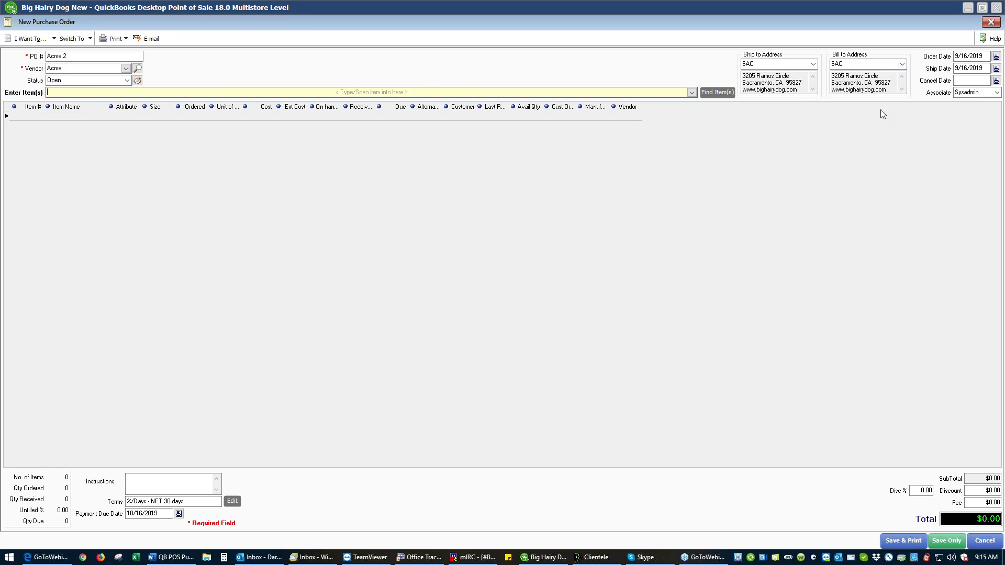
click(814, 67)
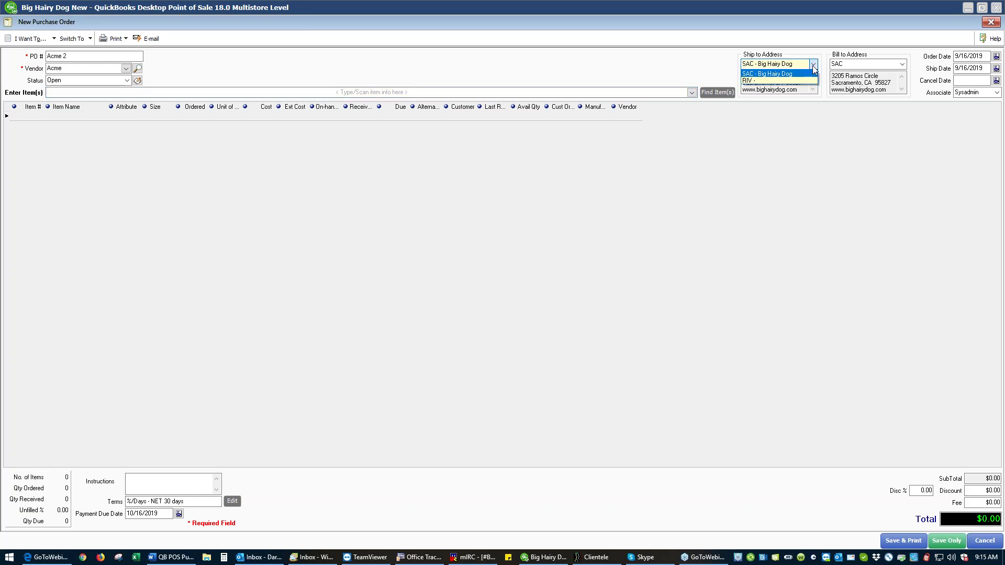
click(814, 70)
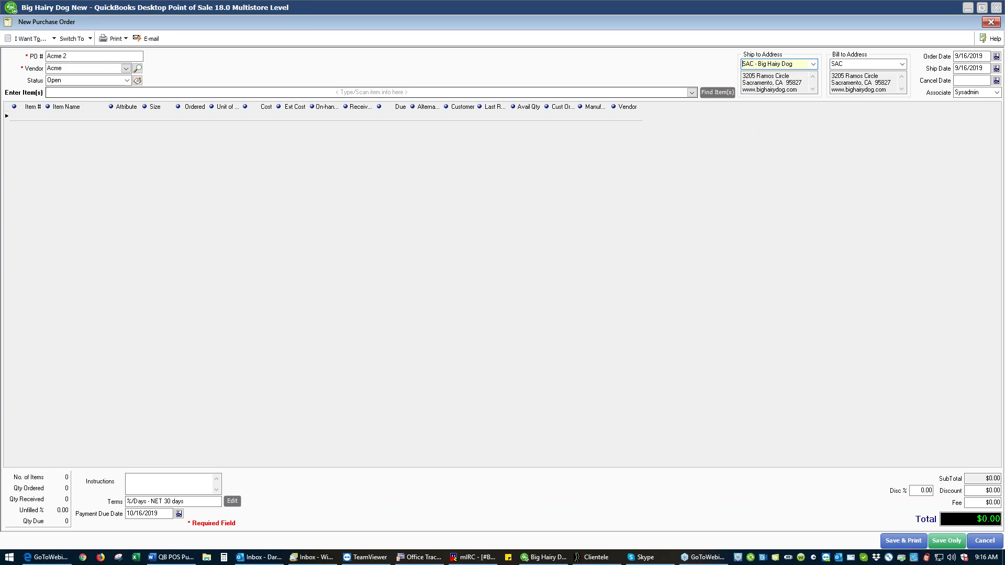
- Open the full item list from the item search to select items for the Acme purchase order
click(265, 93)
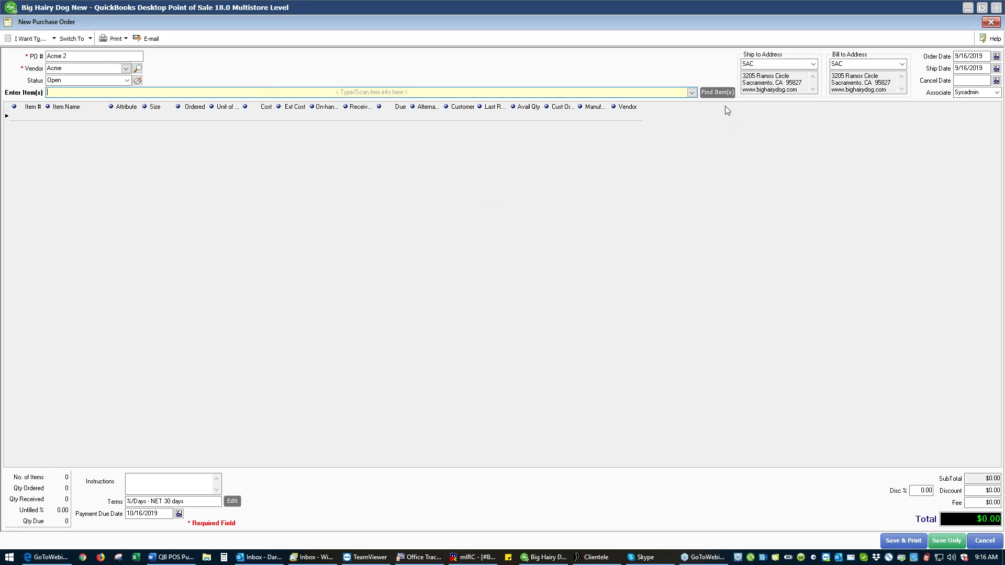
click(718, 92)
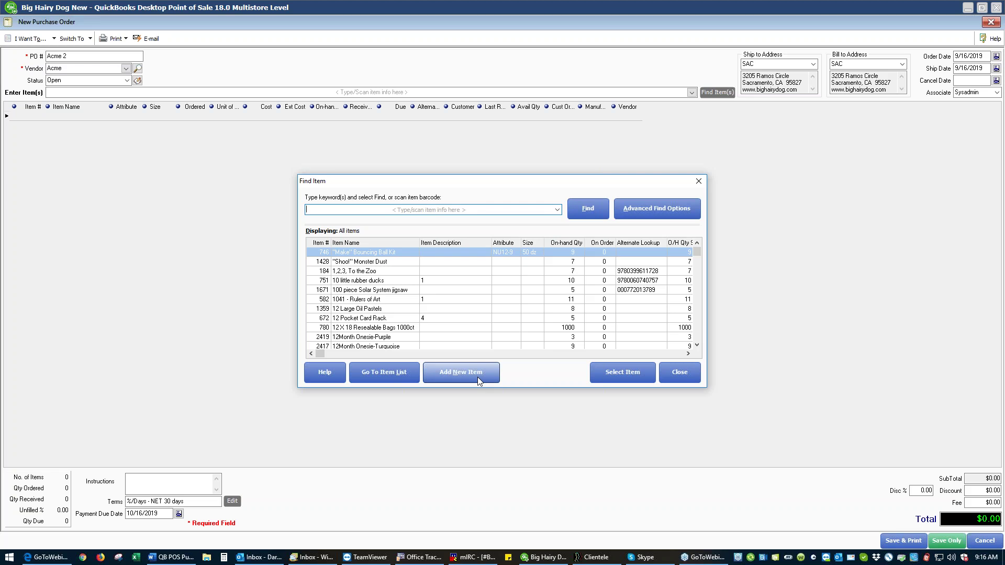
click(384, 375)
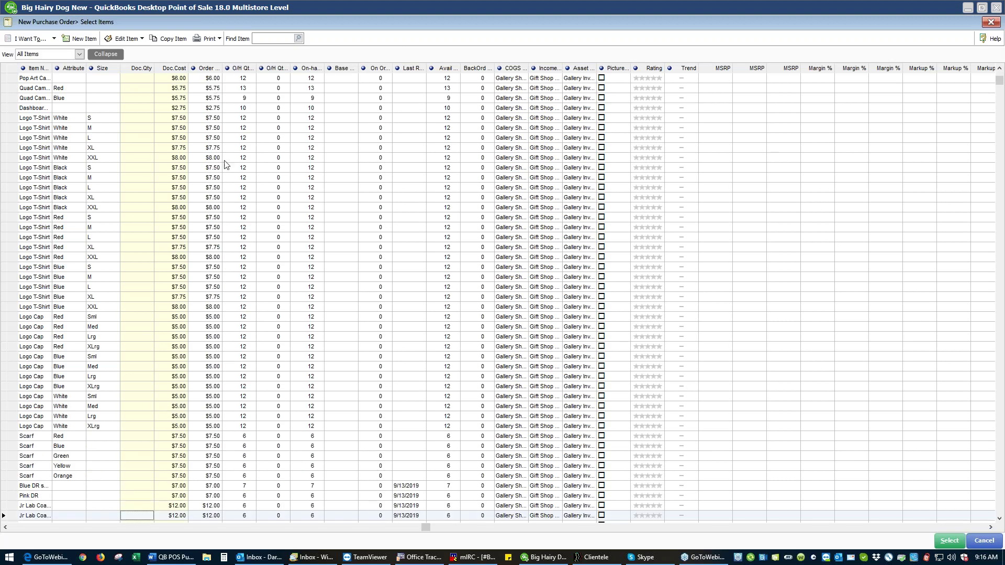
- Set the document quantity to 6 for every Acme Logo T-Shirt, Logo Cap and Scarf, and add them all to the purchase order
click(100, 527)
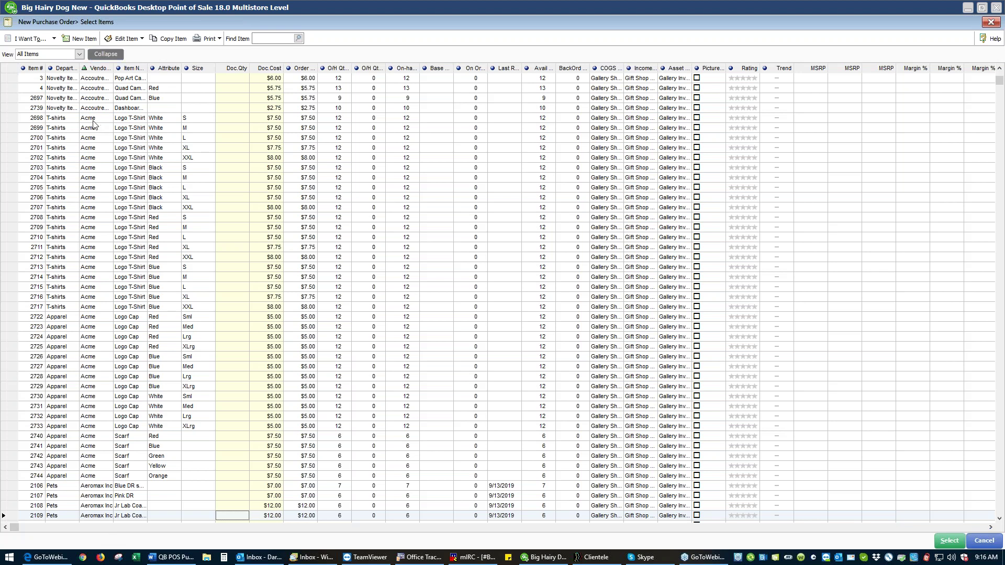
click(234, 122)
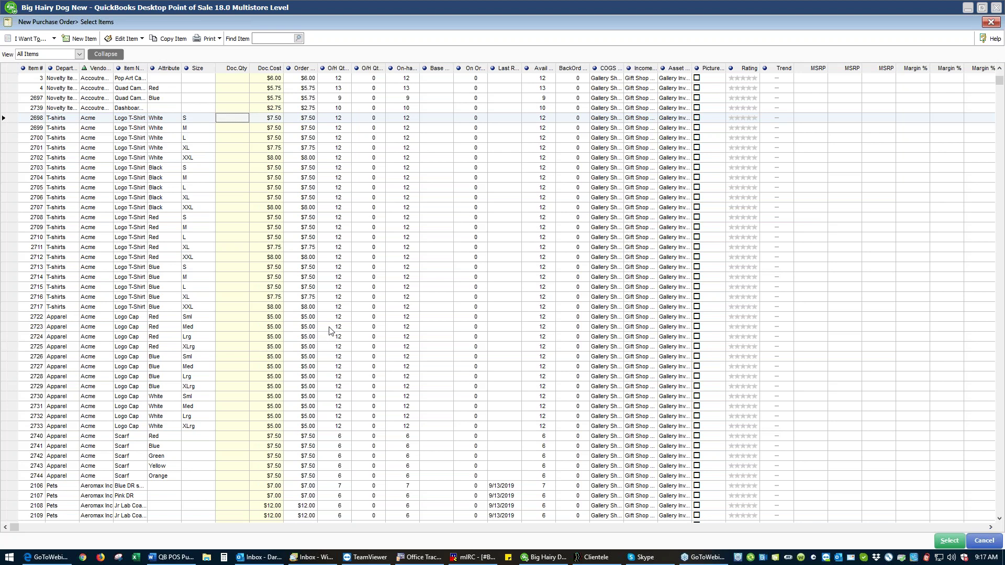
text(6)
key(Down)
text(6)
key(Down)
text(6)
key(Down)
text(6)
key(Down)
text(6)
key(Down)
text(6)
key(Down)
text(6)
key(Down)
text(6)
key(Down)
text(6)
key(Down)
text(6)
key(Down)
text(6)
key(Down)
text(6)
key(Down)
key(Down)
text(6)
key(Down)
text(6)
key(Down)
text(6)
key(Down)
key(6)
key(Down)
text(6)
key(Down)
text(6)
key(Down)
text(6)
key(Down)
key(6)
key(Down)
text(6)
key(Down)
text(6)
key(Down)
text(6)
key(Down)
text(6)
key(Down)
text(6)
key(Down)
text(6)
key(Down)
text(6)
key(Down)
text(6)
key(Down)
key(6)
key(Down)
text(6)
key(Down)
text(6)
key(Down)
text(6)
key(Down)
key(6)
key(Down)
text(6)
key(Down)
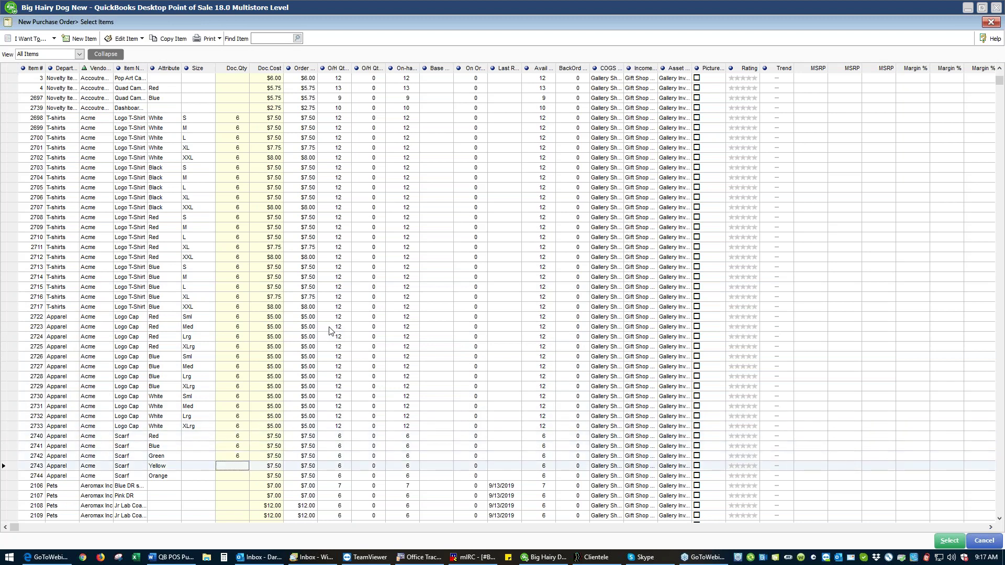
text(6)
key(Down)
text(6)
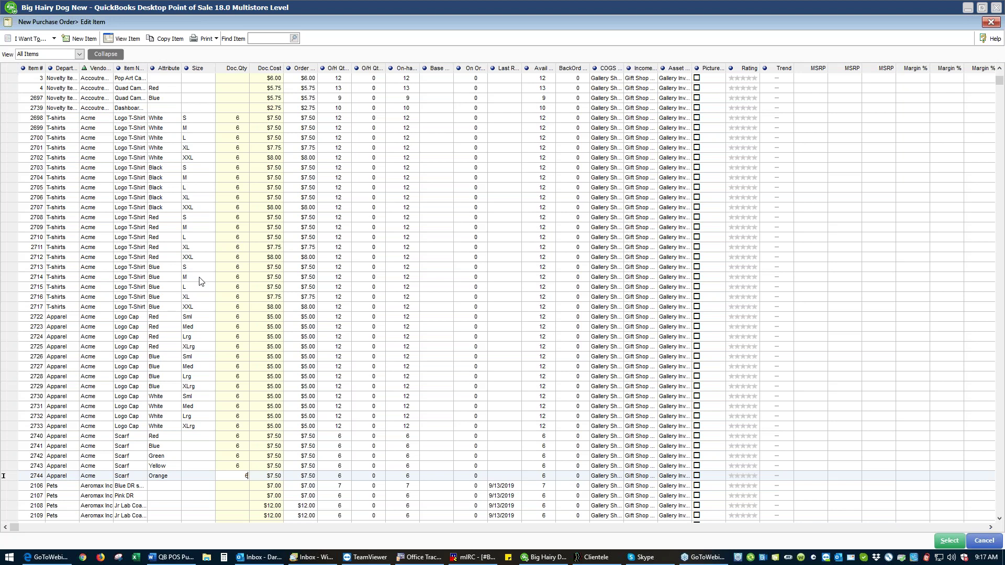
click(949, 541)
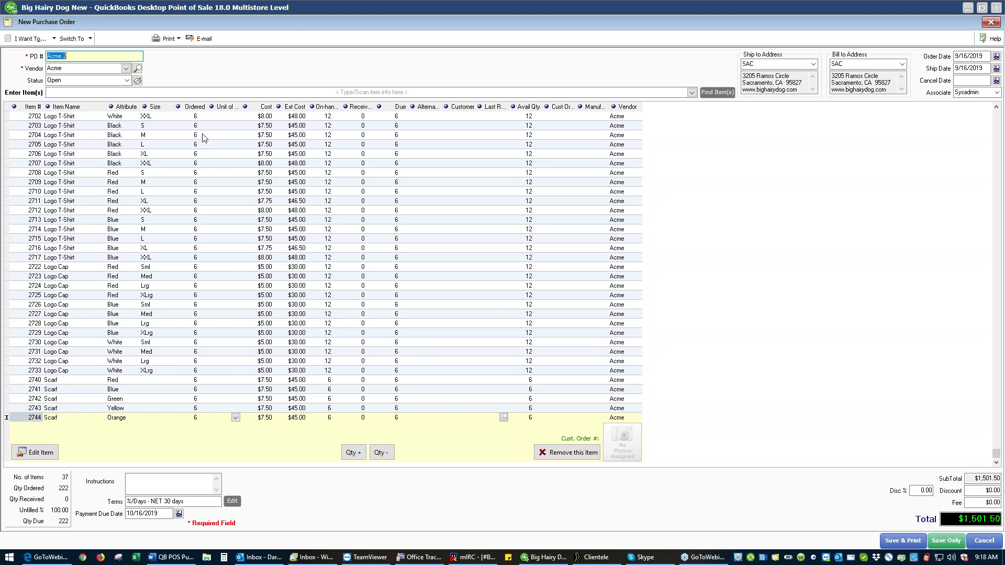
- Start a new inventory item from the purchase order's item search and assign it to department Apparel and vendor Acme
click(199, 120)
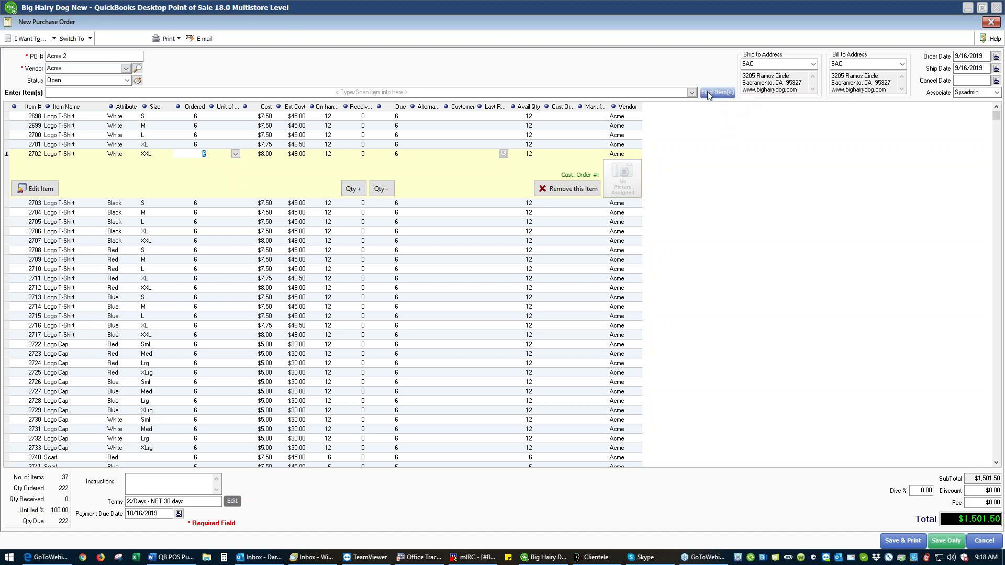
click(692, 93)
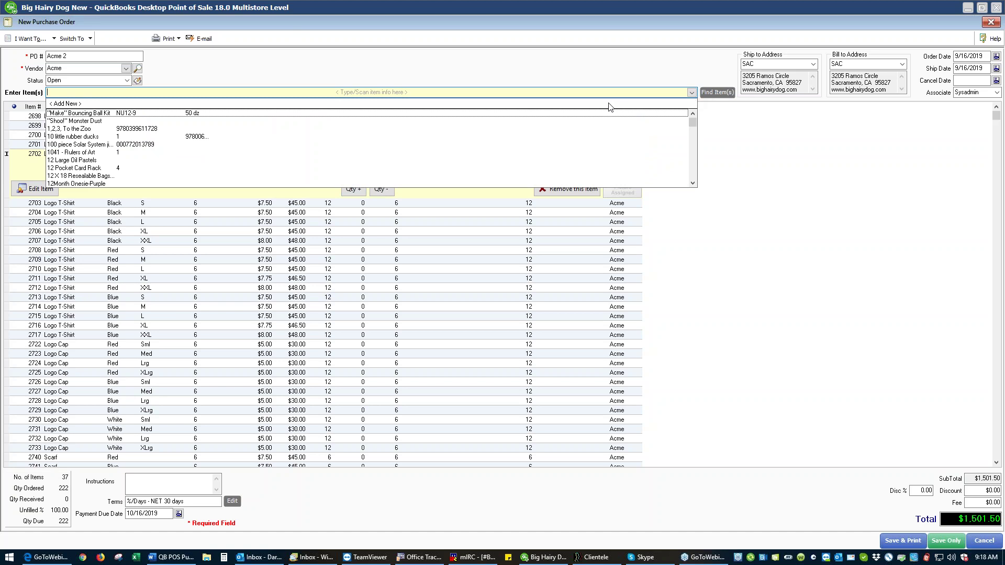
click(717, 92)
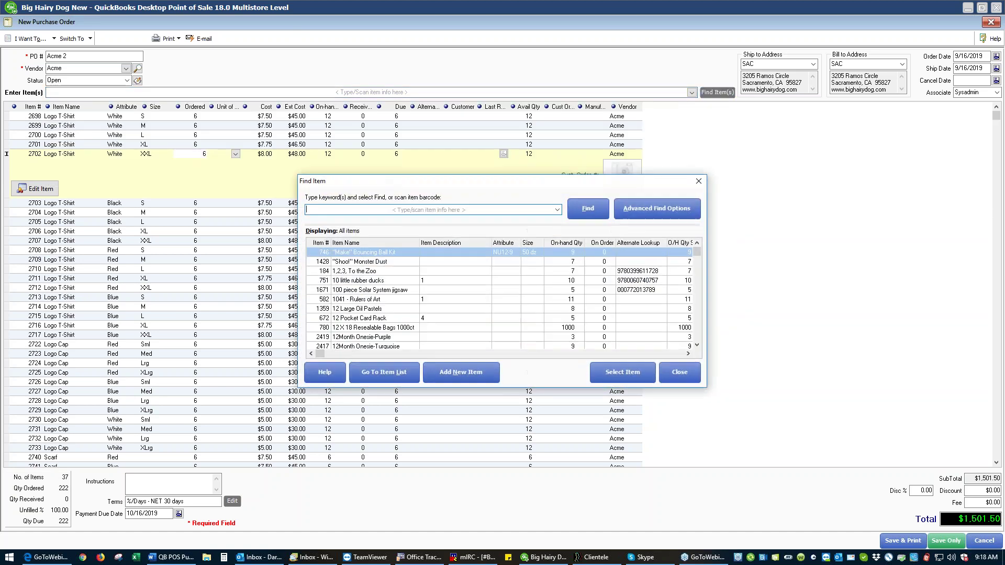
click(450, 374)
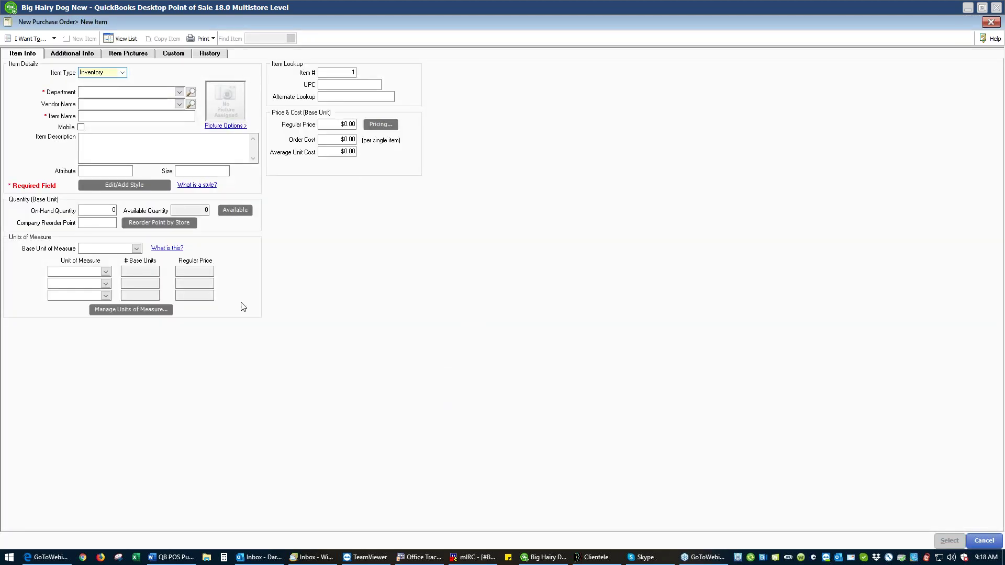
click(179, 93)
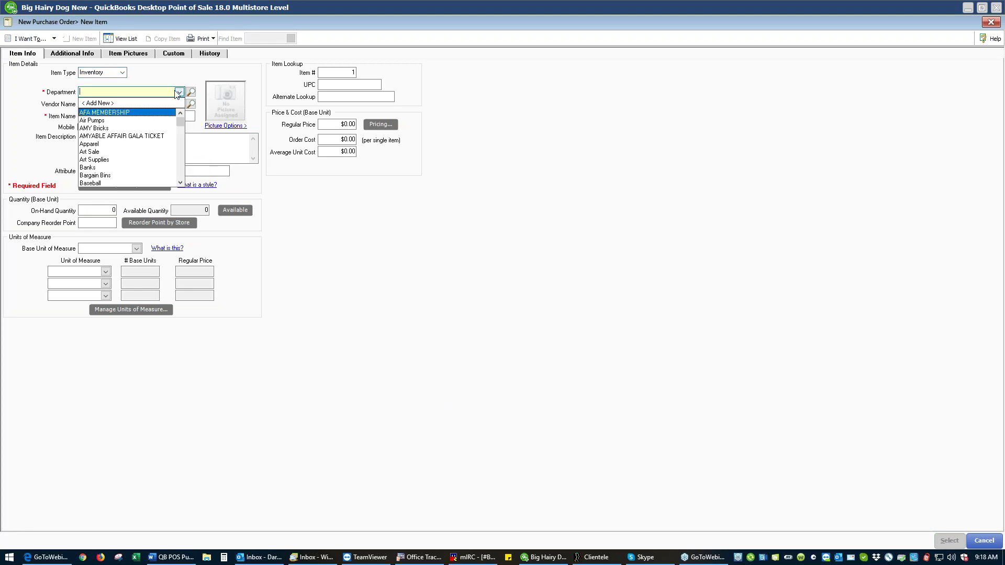
click(92, 145)
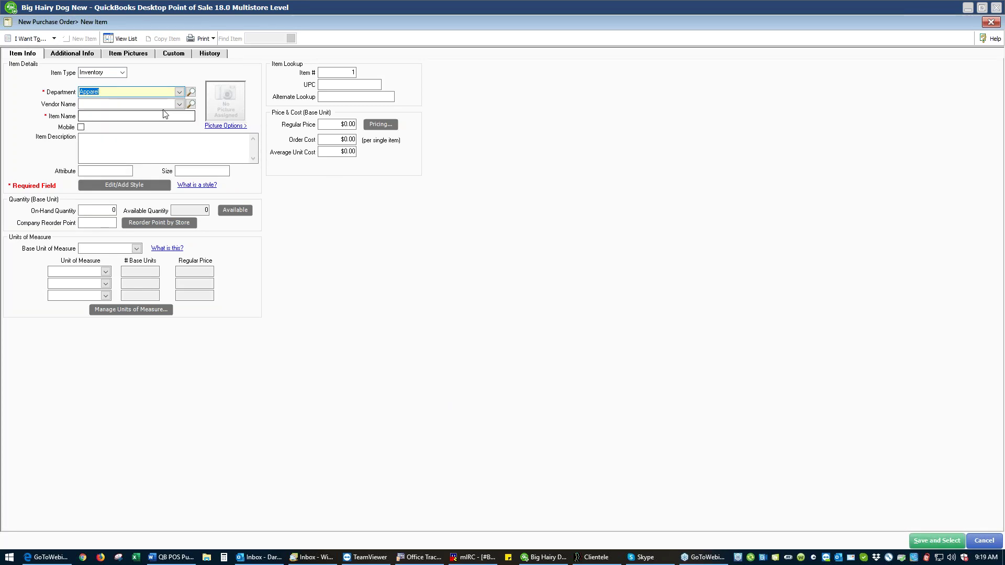
click(179, 105)
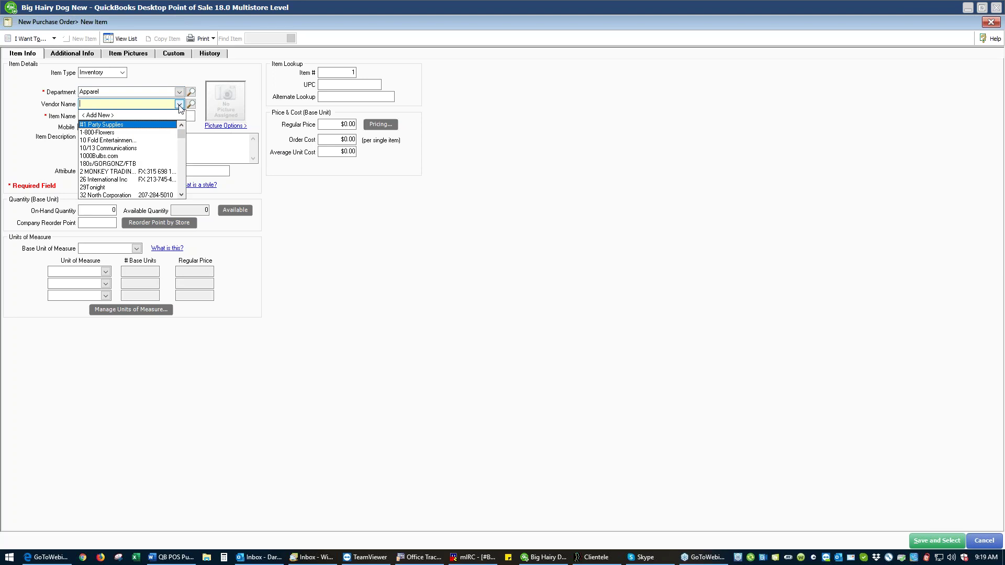
text(accent southwest)
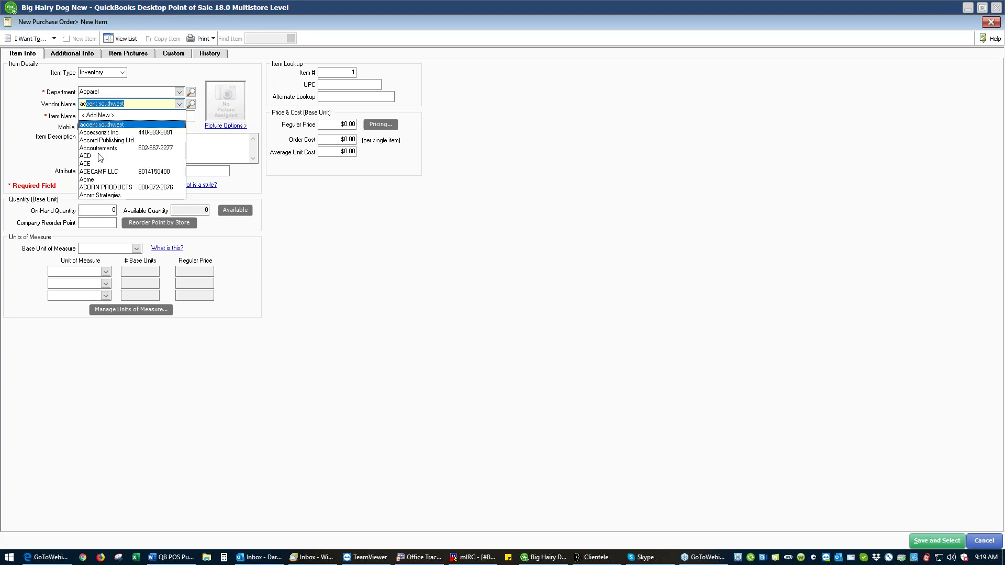
click(93, 180)
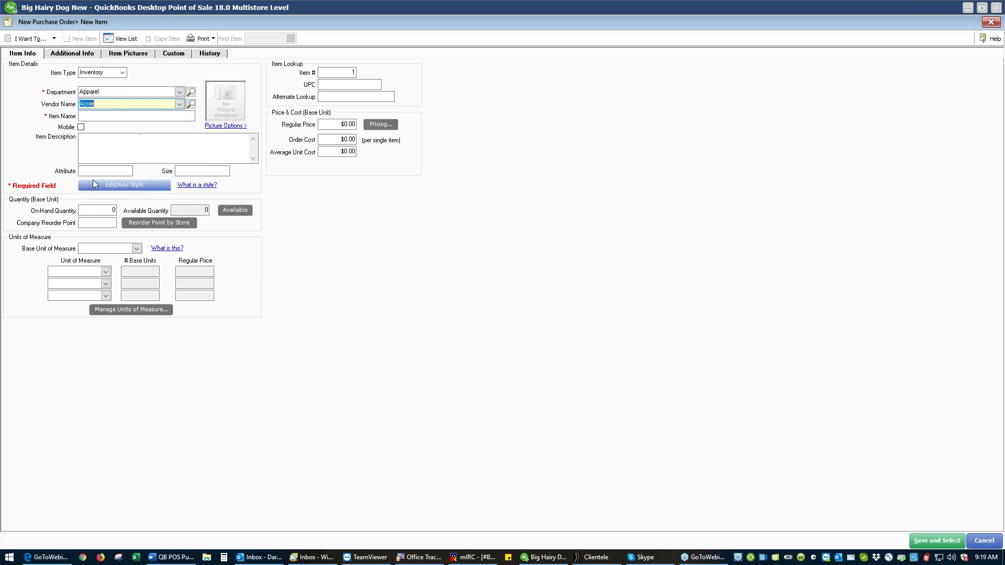
- Name the new item Logo T-Shirt and give it the attribute White and size XXXL
click(165, 117)
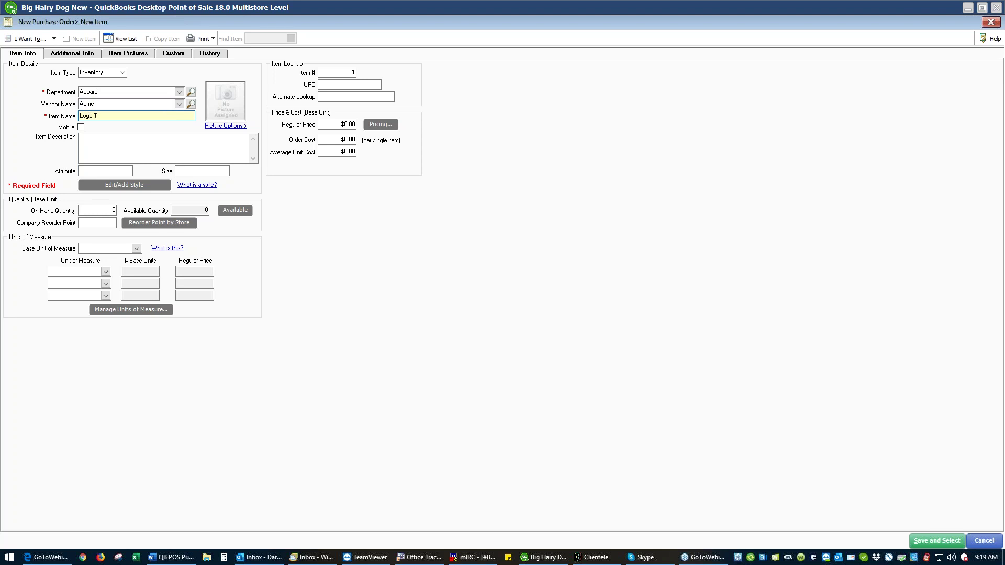
text(Shirt)
click(144, 134)
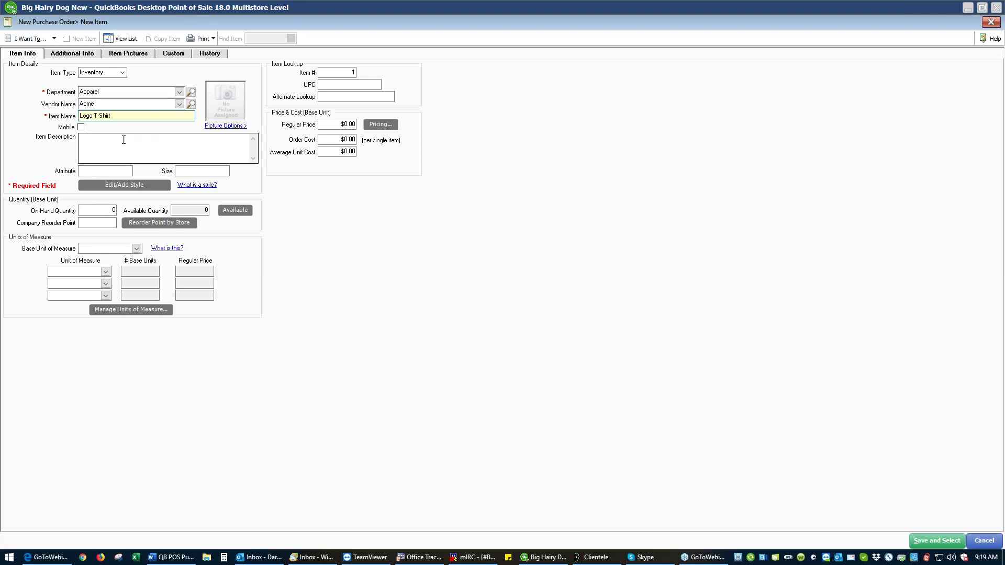
click(113, 171)
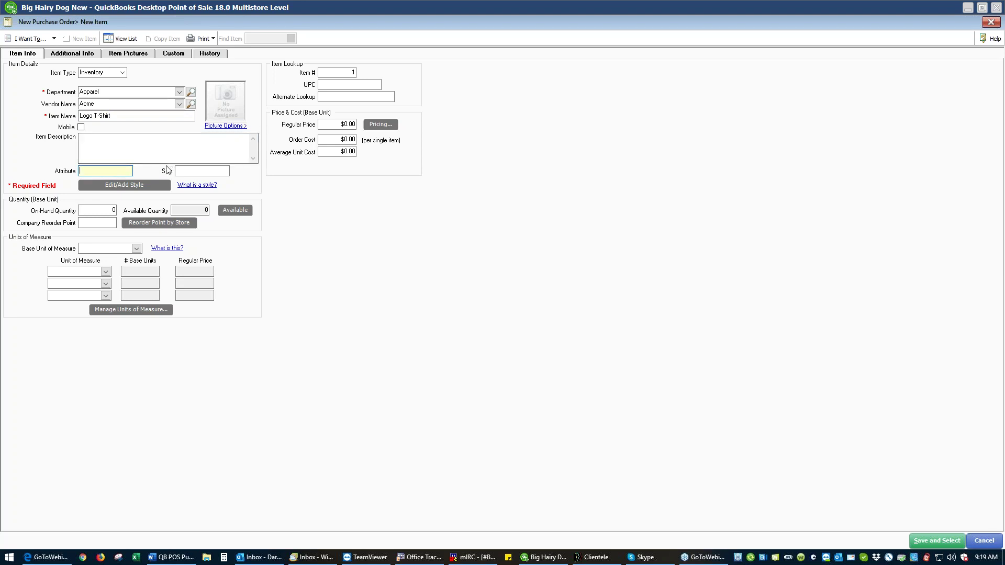
text(White)
click(212, 174)
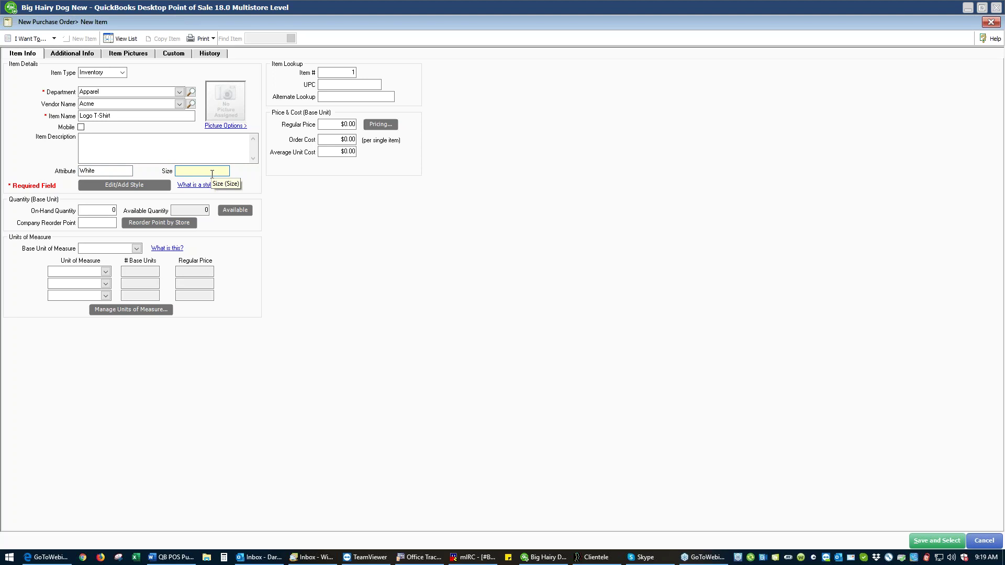
text(XXXL)
- Set the new item's regular price to $15.00 and its order cost to $8.00
click(339, 124)
text(15)
key(Tab)
click(341, 140)
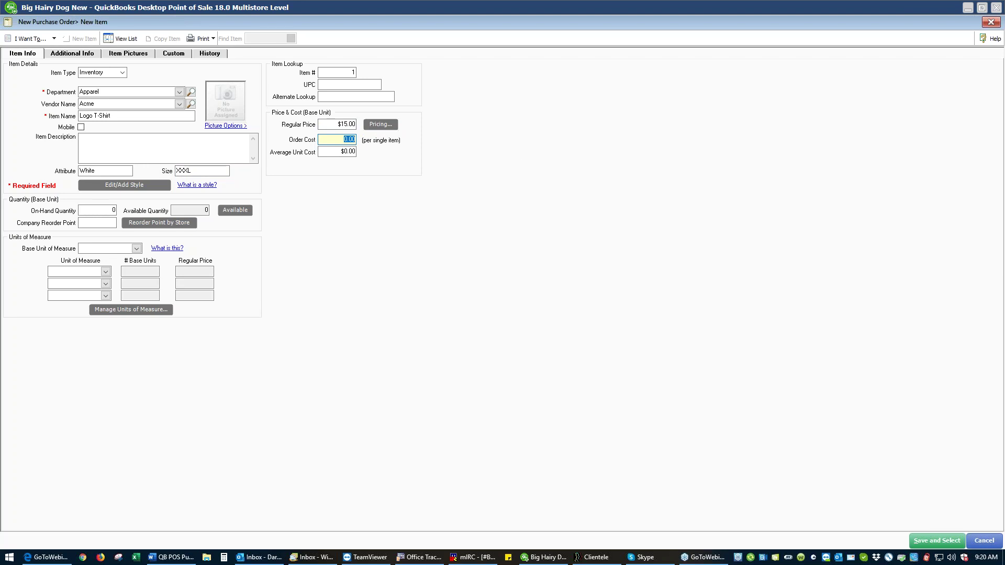
text(5)
click(342, 152)
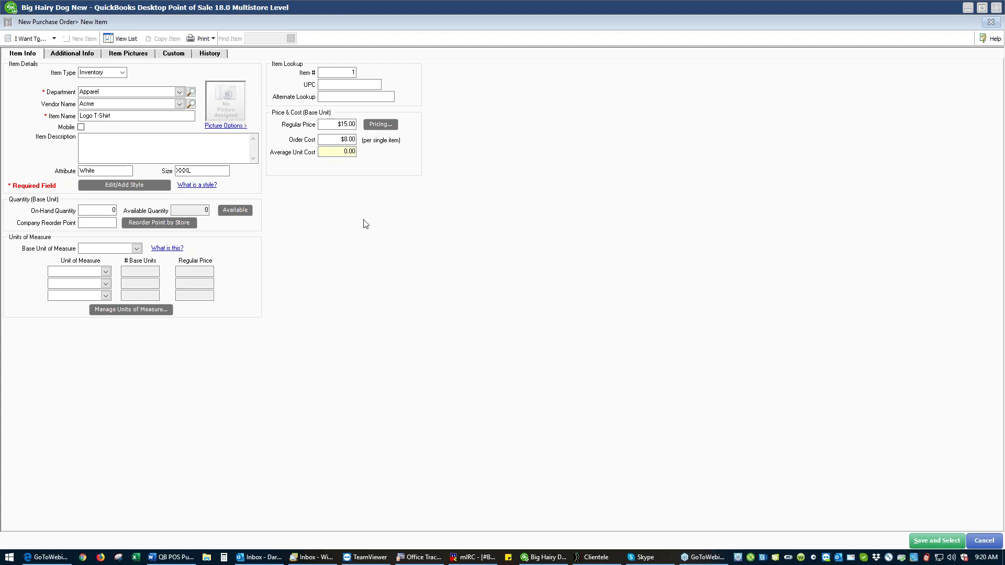
- Save the new item while opening its style grid, and return to the purchase order without selecting it
click(138, 190)
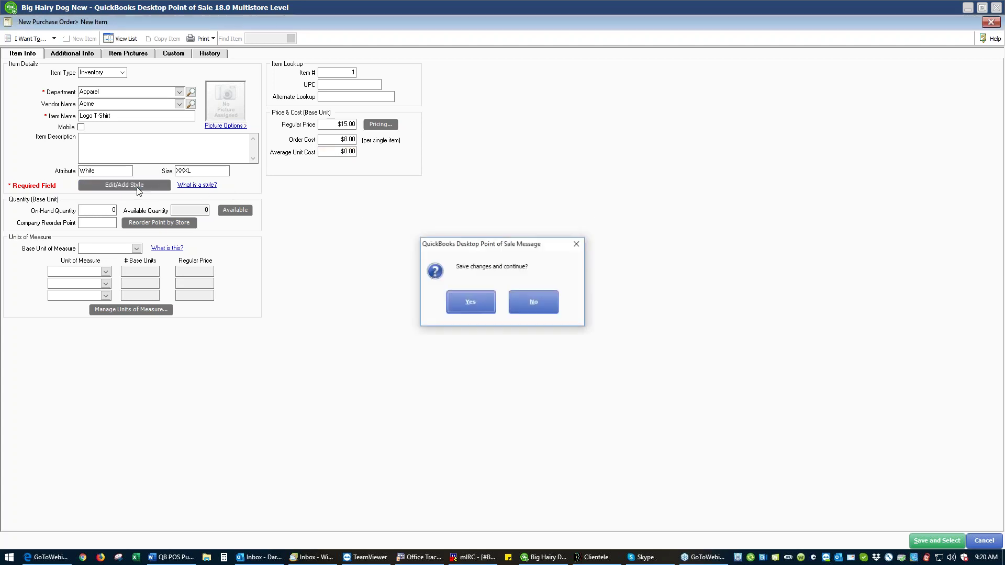
click(482, 312)
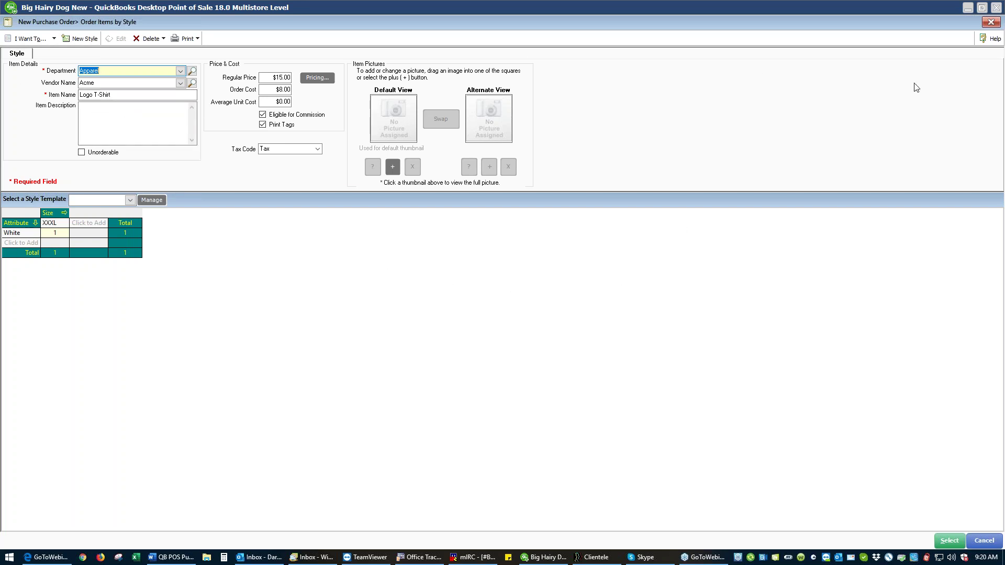
click(991, 22)
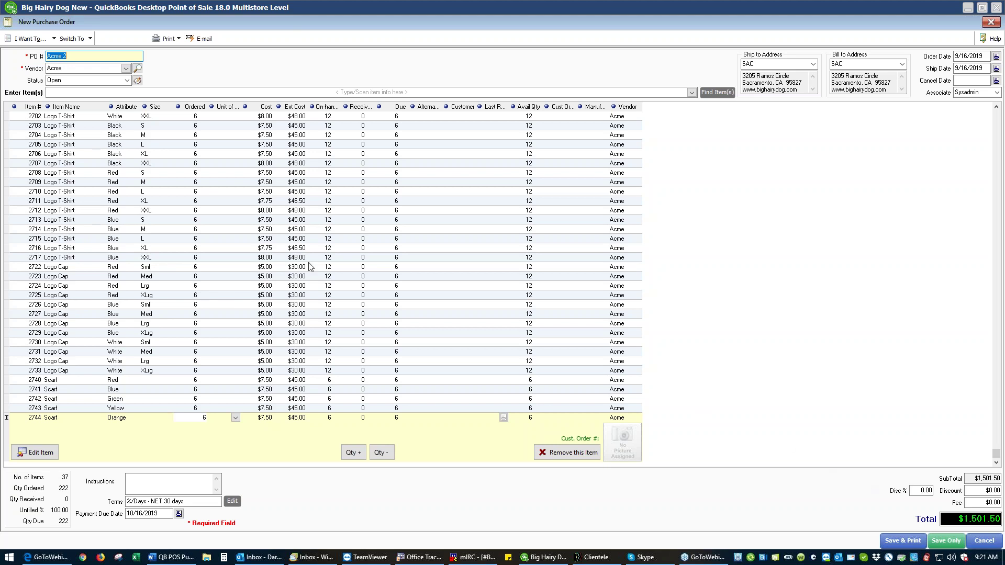
- Review the ordered T-shirt lines and the item information of the white XXL Logo T-Shirt, leaving it without changes
click(147, 118)
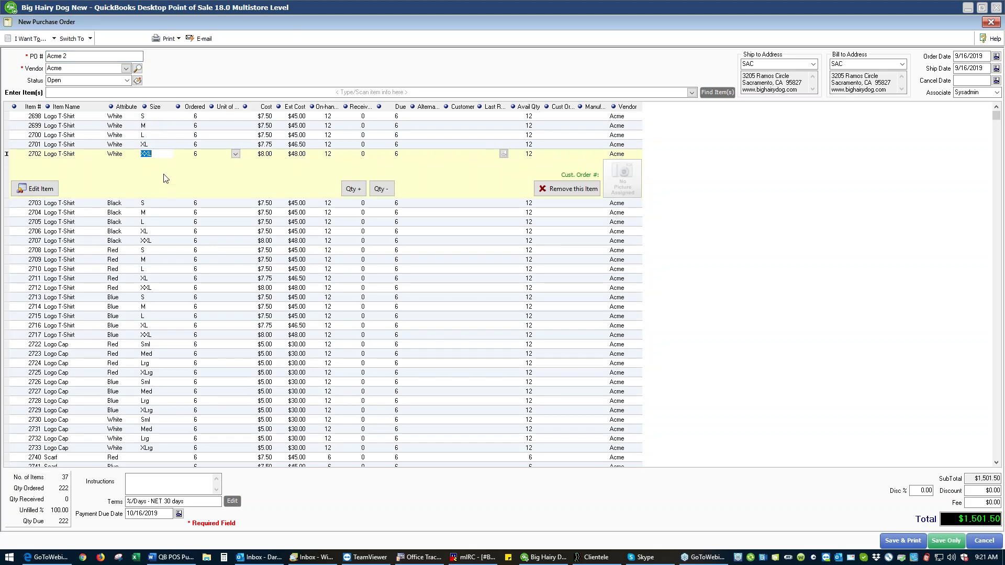
scroll(166, 173, down, 2)
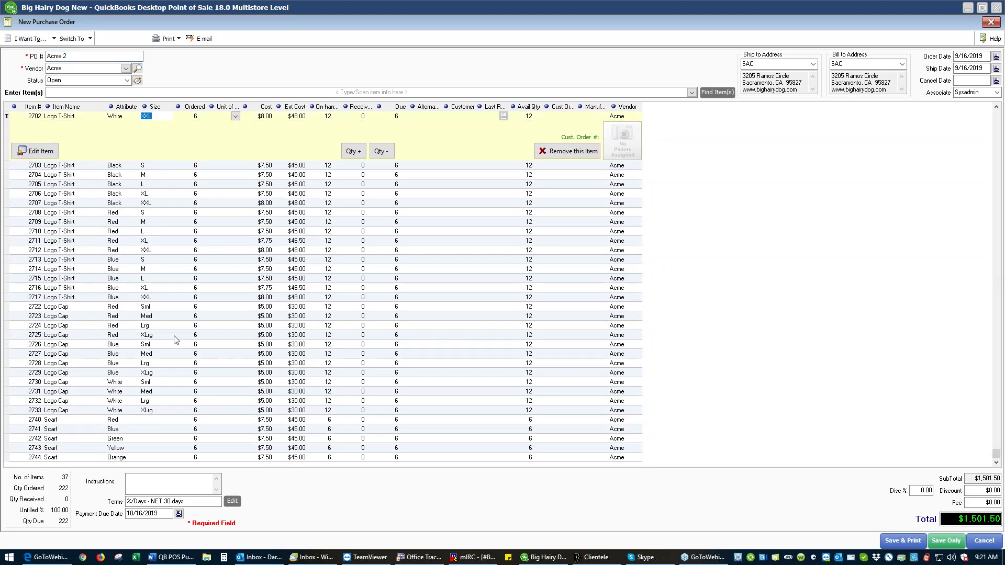
scroll(174, 340, up, 2)
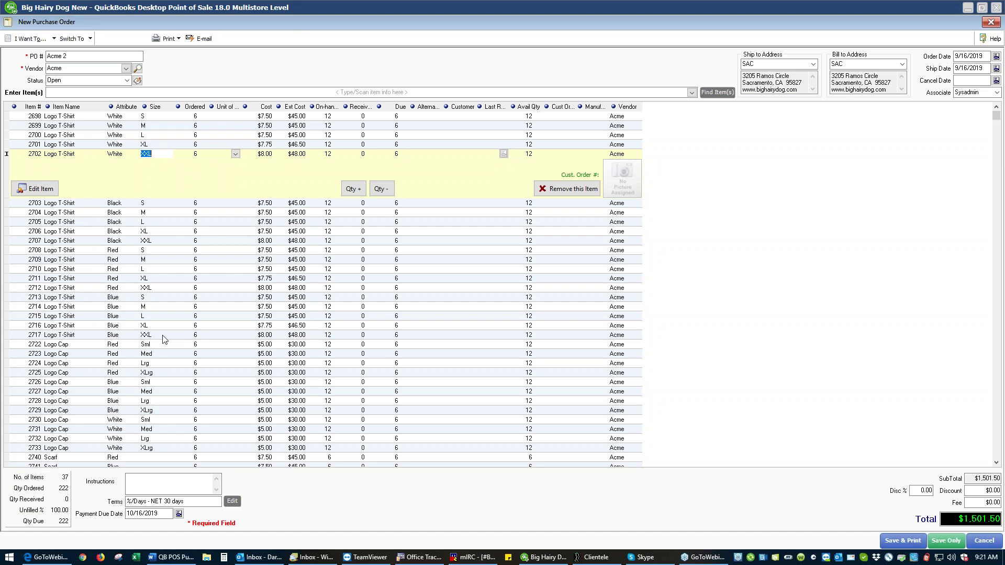
click(164, 339)
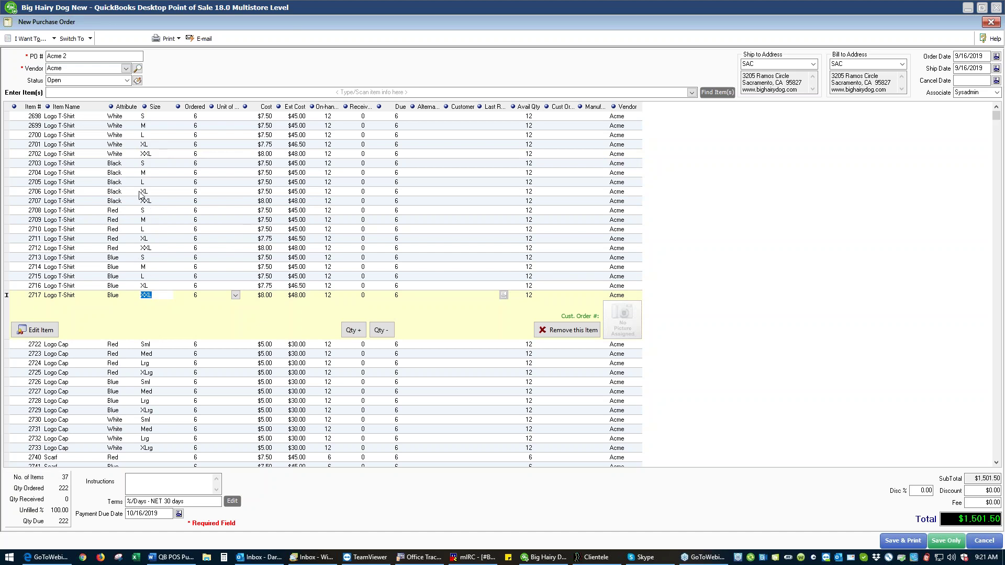
click(131, 158)
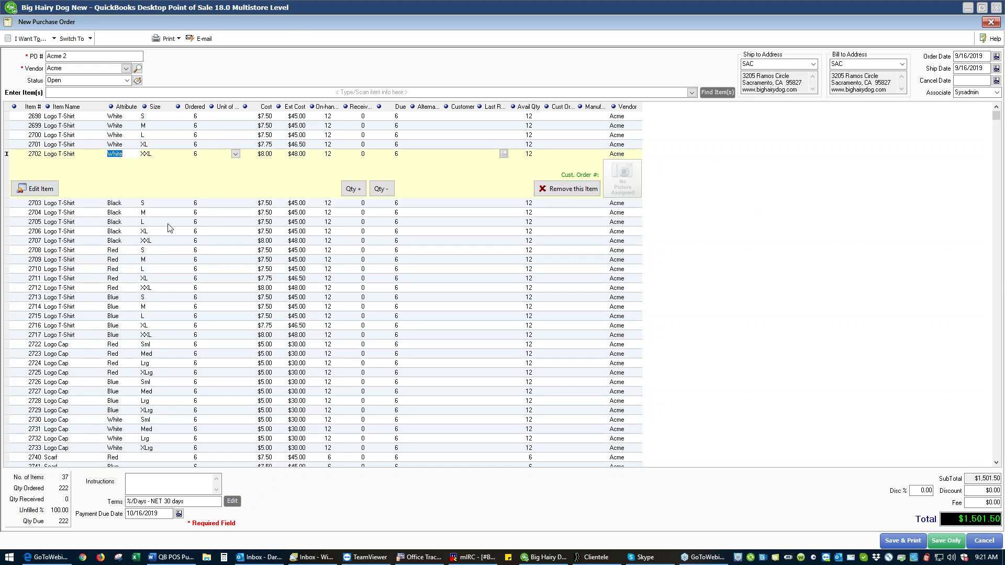
click(41, 189)
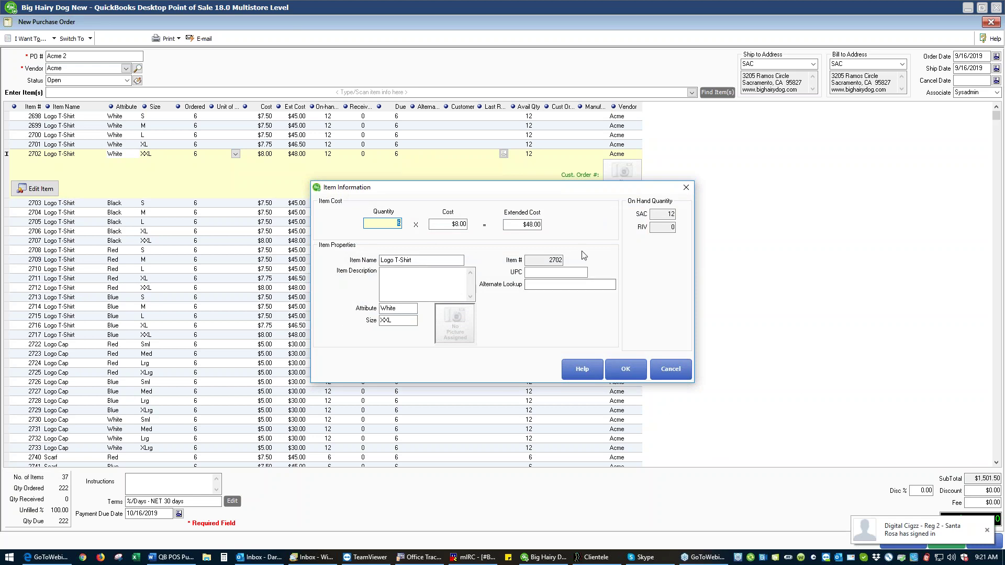
click(657, 369)
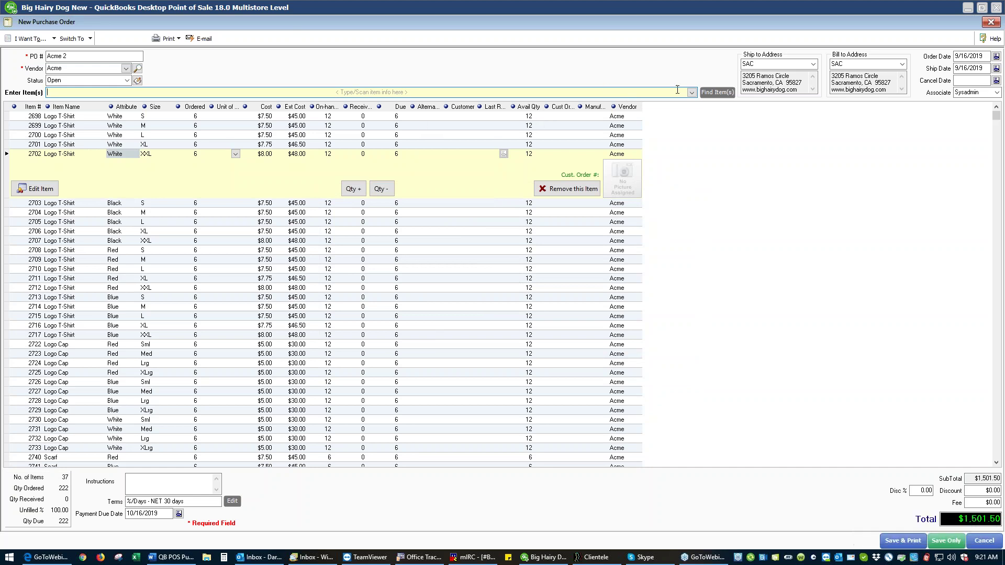
- Open the style grid of the white XXL Logo T-Shirt from the item list and add the size XXXL
click(708, 92)
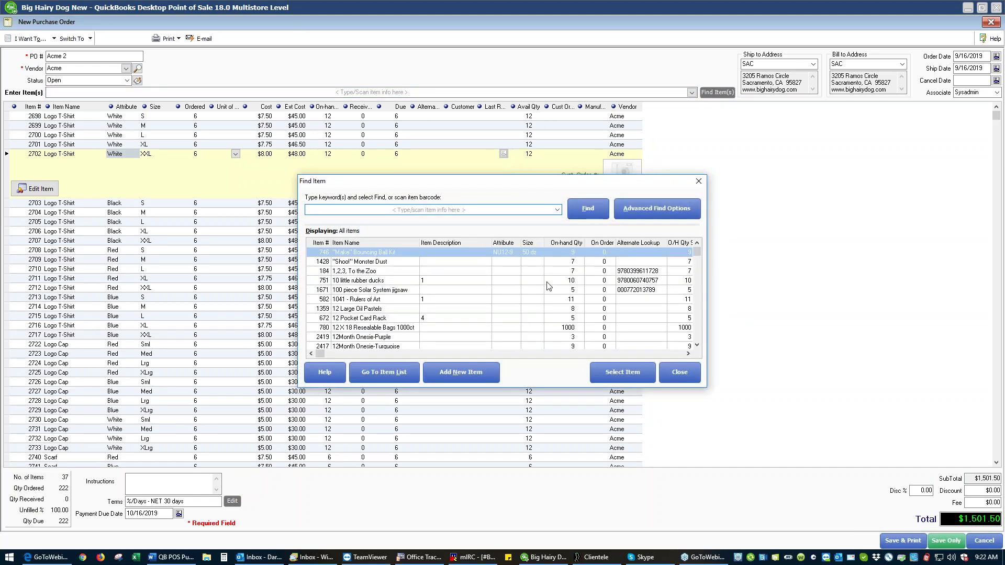
click(400, 374)
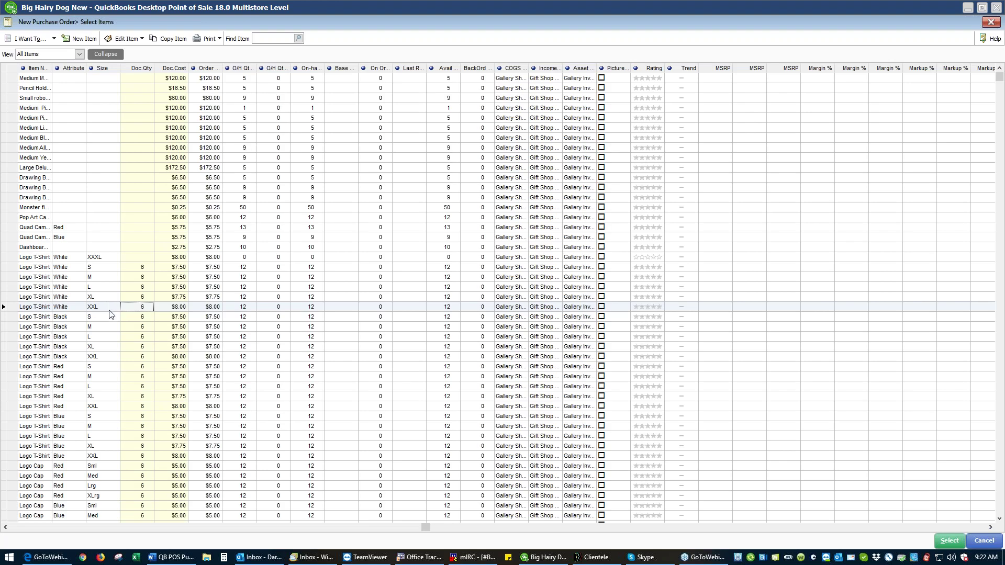
click(126, 39)
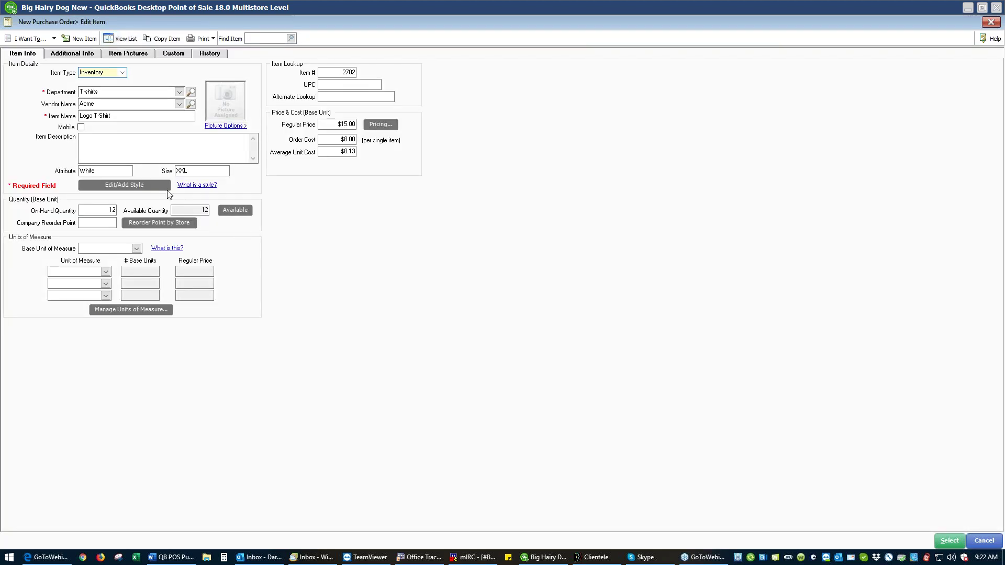
click(151, 189)
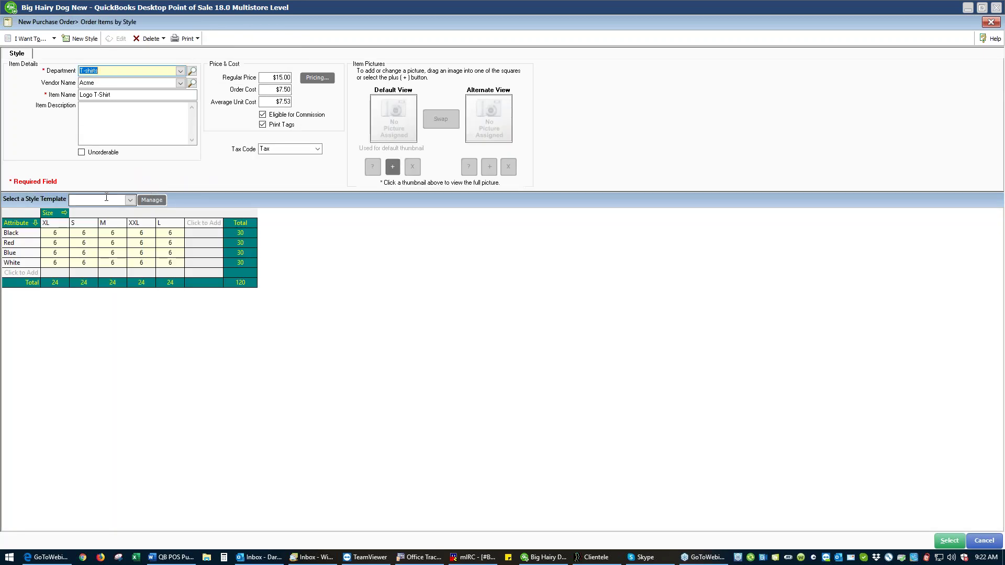
click(203, 225)
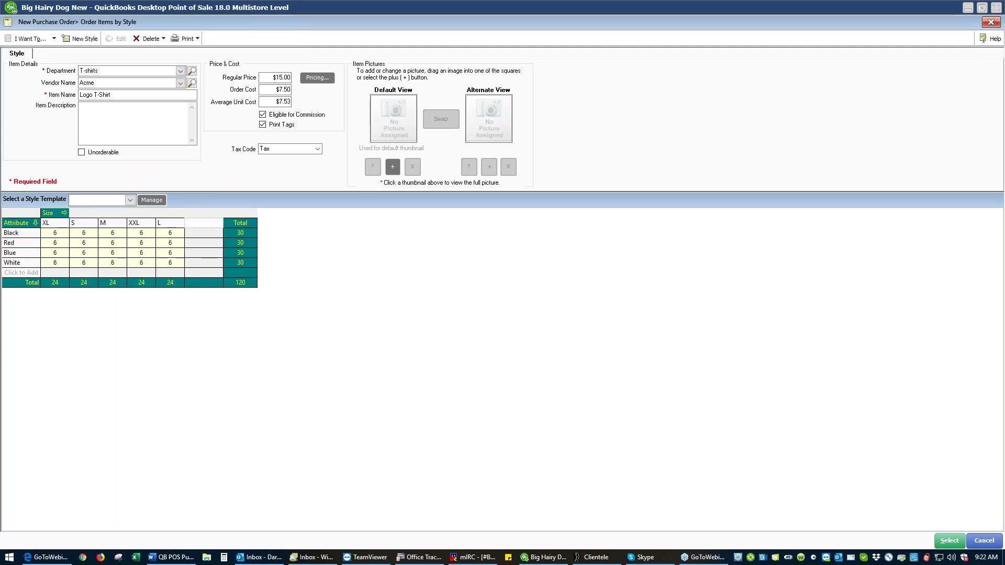
text(XXXL)
- Order 6 XXXL Logo T-Shirts each in White, Blue, Red and Black, and save the style selection to the purchase order
click(216, 264)
text(12)
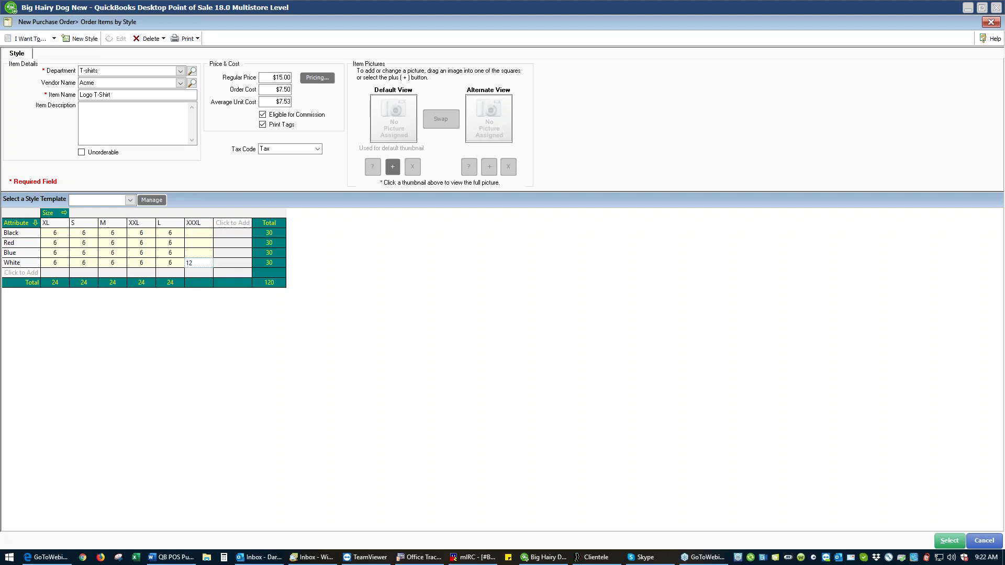
click(199, 253)
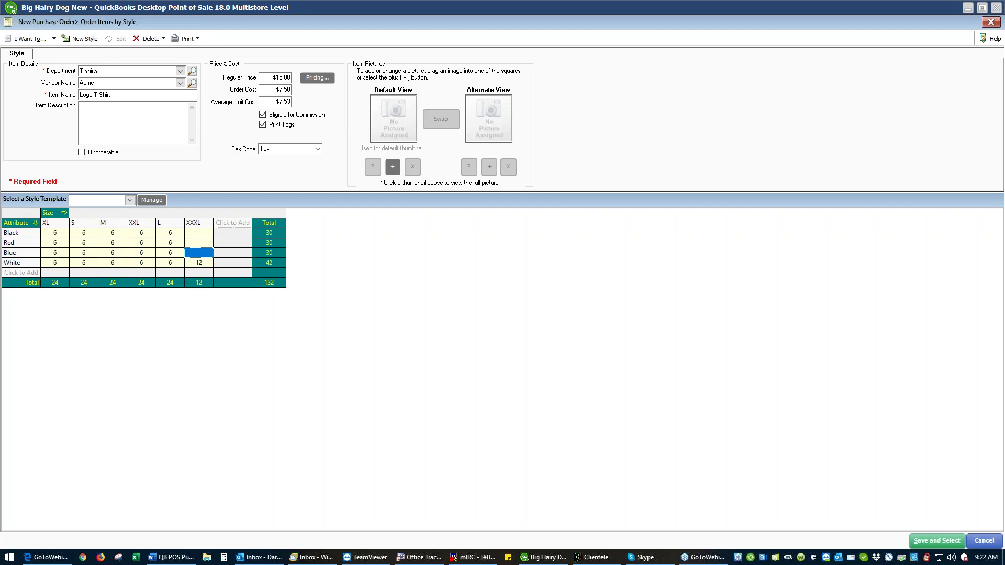
click(199, 262)
text(6)
click(199, 253)
text(6)
click(199, 243)
text(6)
click(199, 233)
text(6)
click(193, 223)
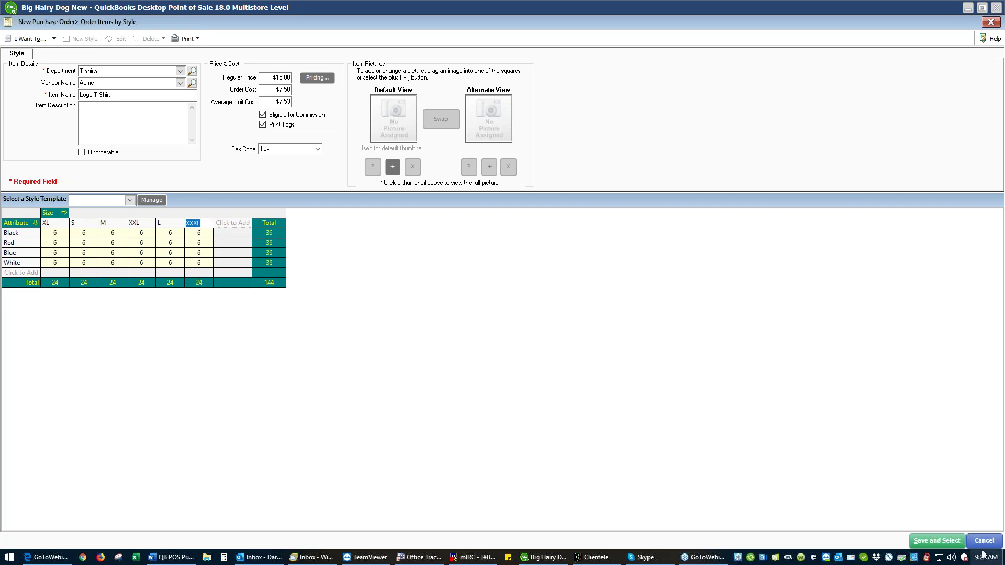
click(943, 541)
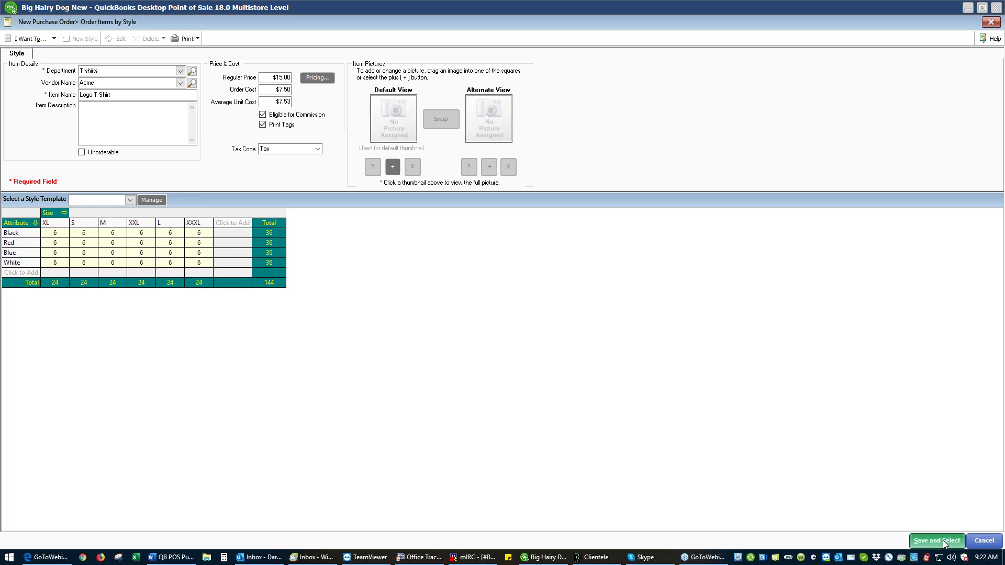
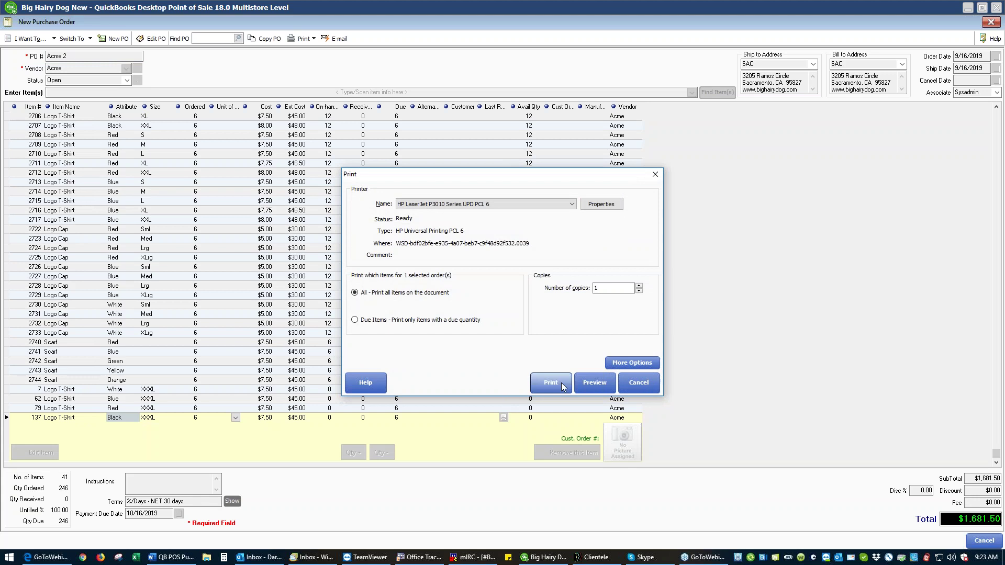
- Preview the printout of purchase order Acme 2 and leave the preview
click(595, 387)
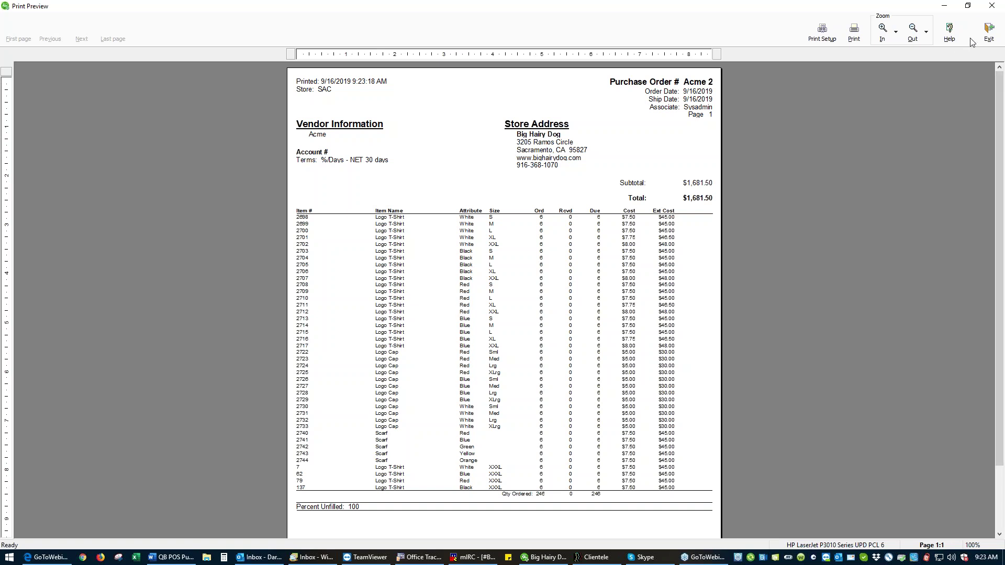
click(988, 32)
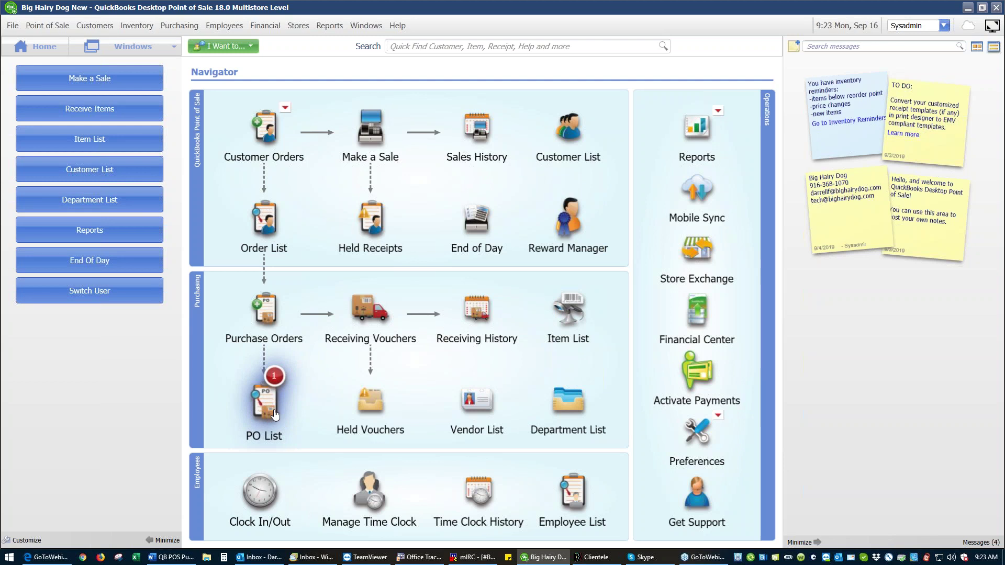
- List all purchase orders and review the details of the Aeromax Inc and Toysmith orders
mouse_move(275, 415)
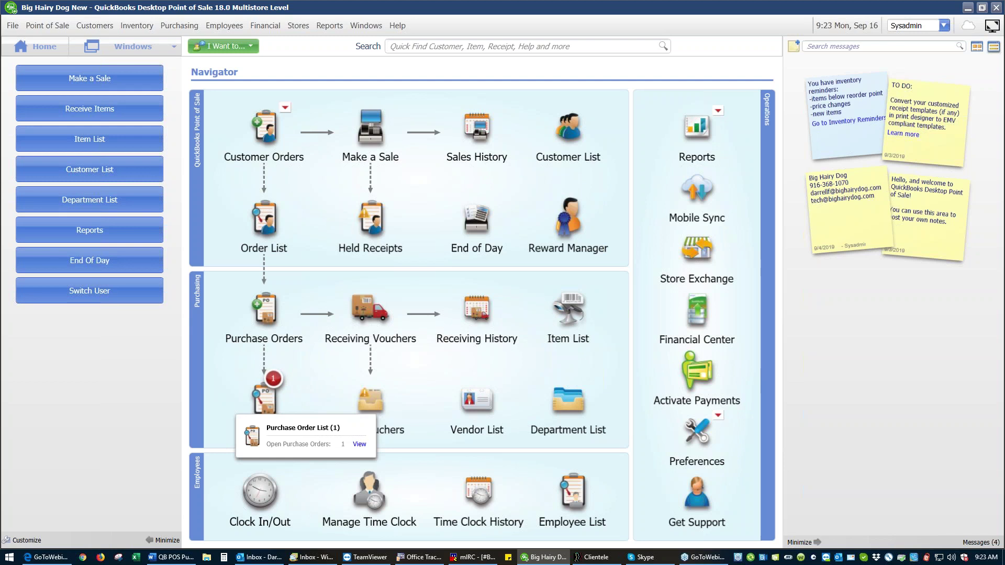
click(360, 445)
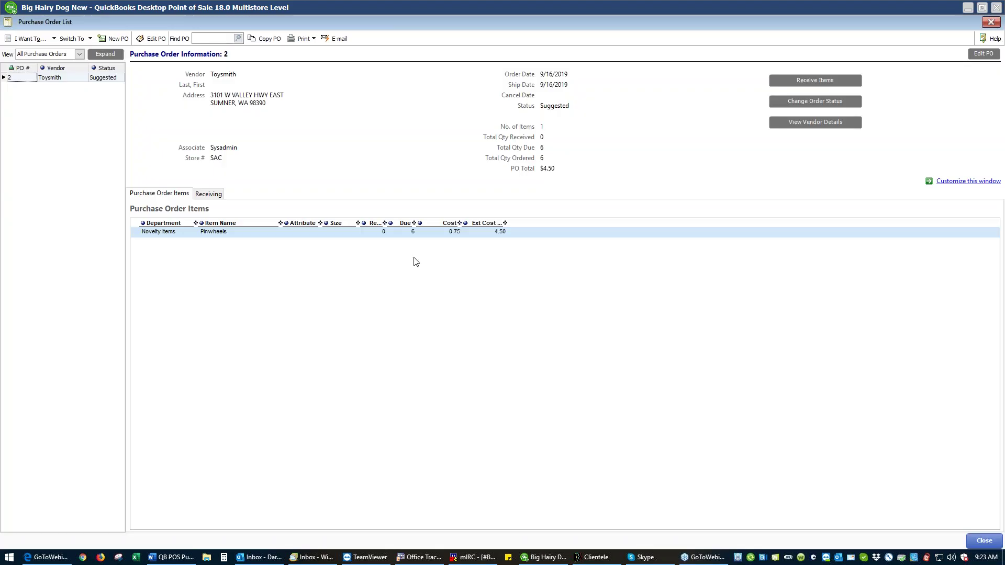
click(77, 53)
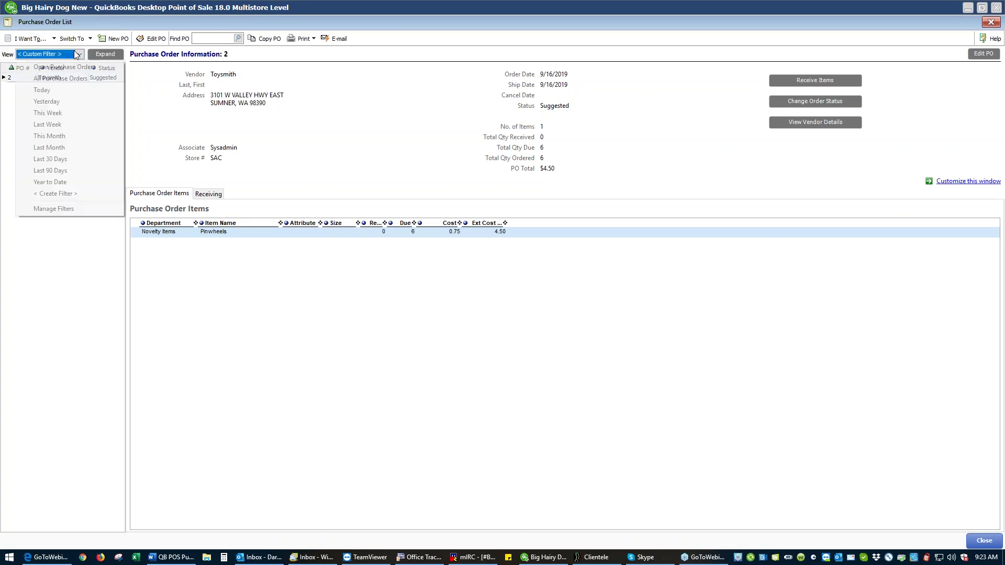
click(62, 79)
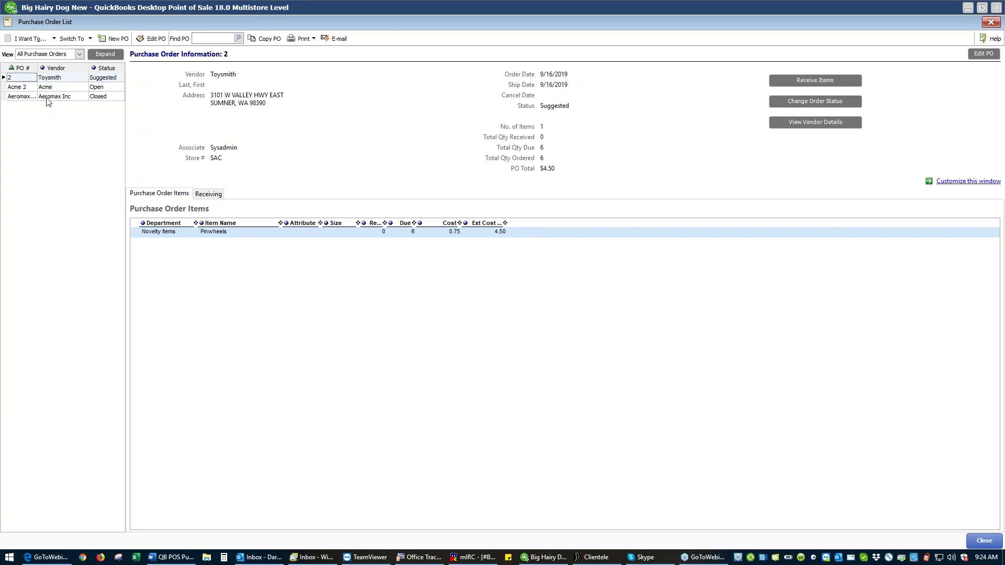
click(46, 98)
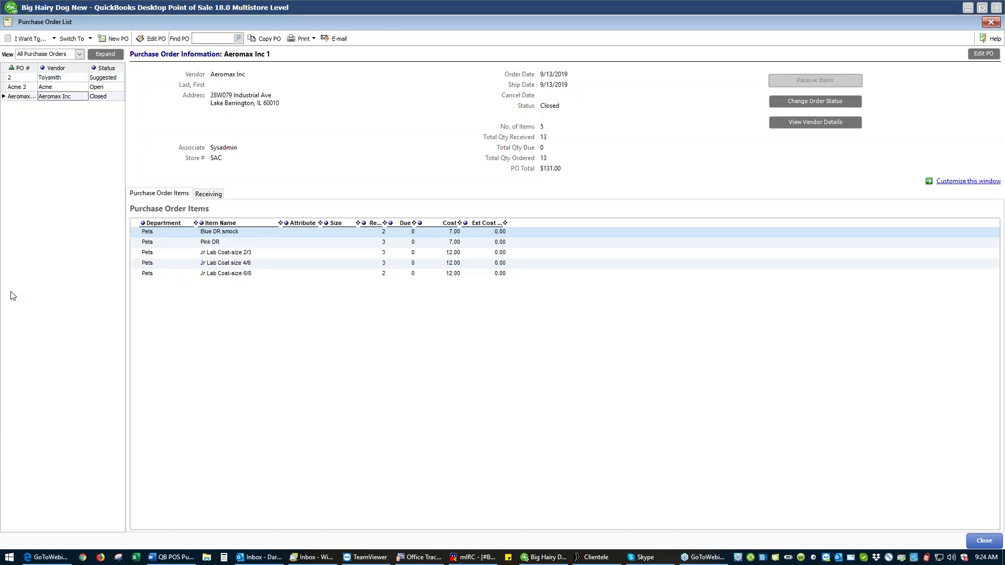
click(55, 79)
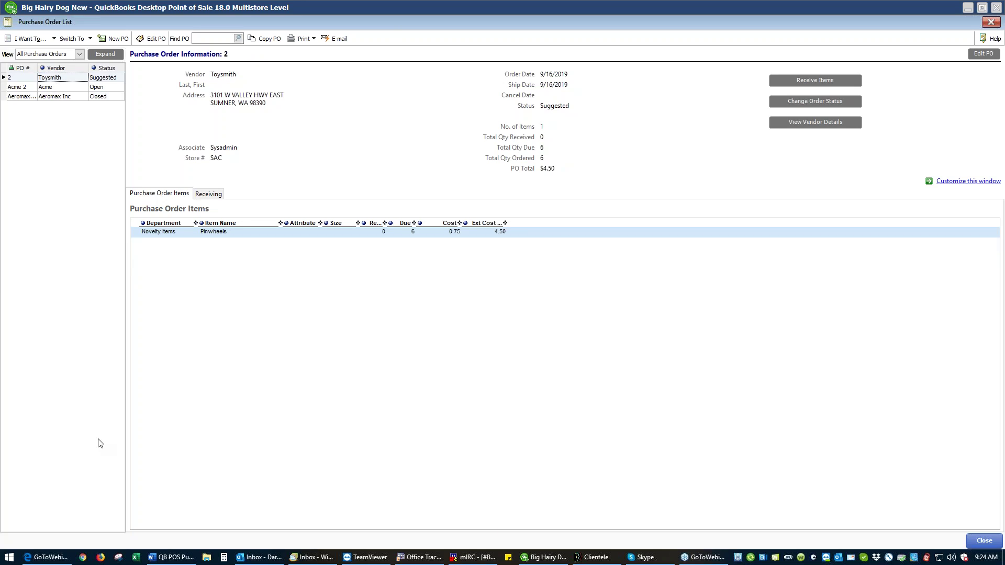
- Delete the closed Aeromax Inc purchase order and close the purchase order list
click(73, 99)
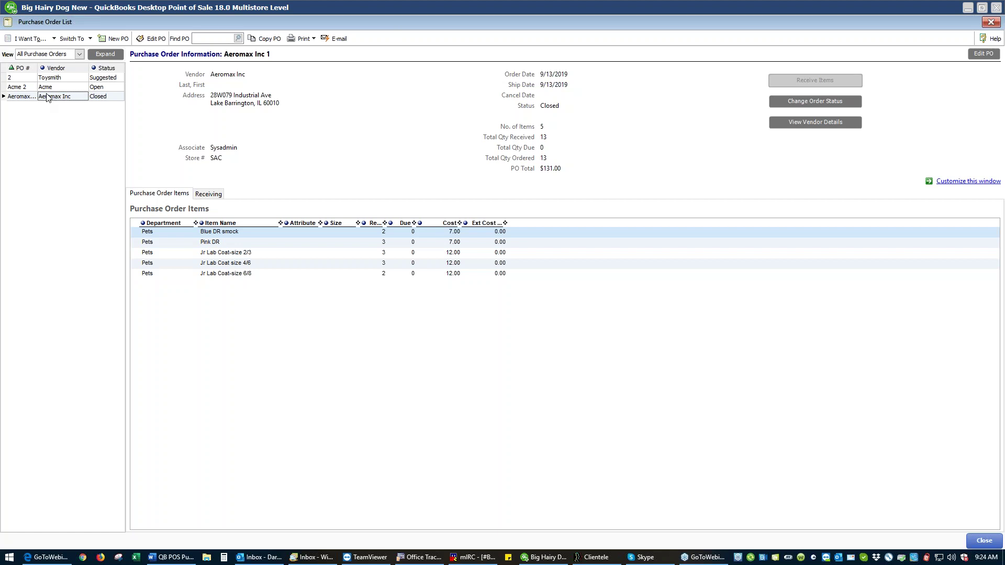
click(54, 39)
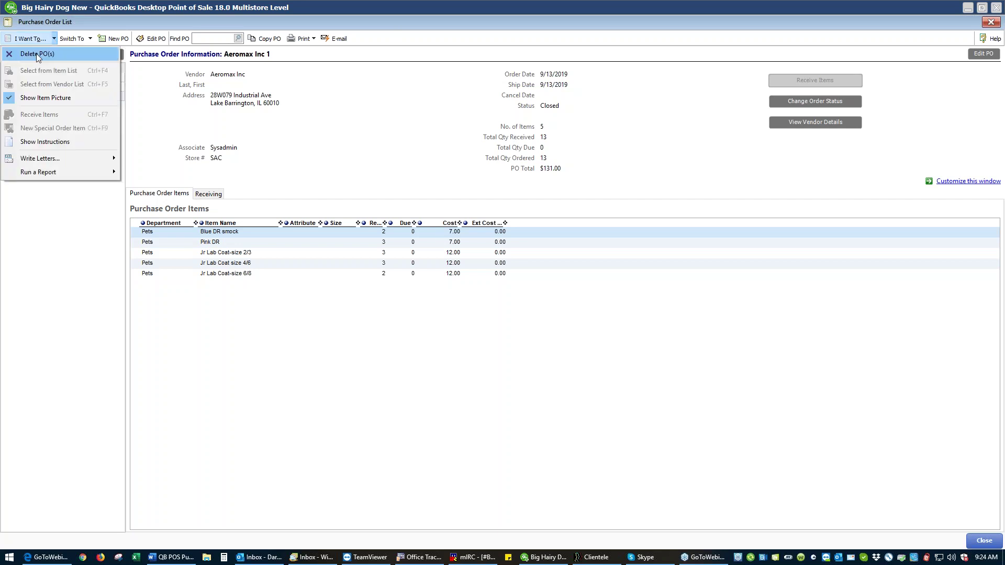
click(36, 54)
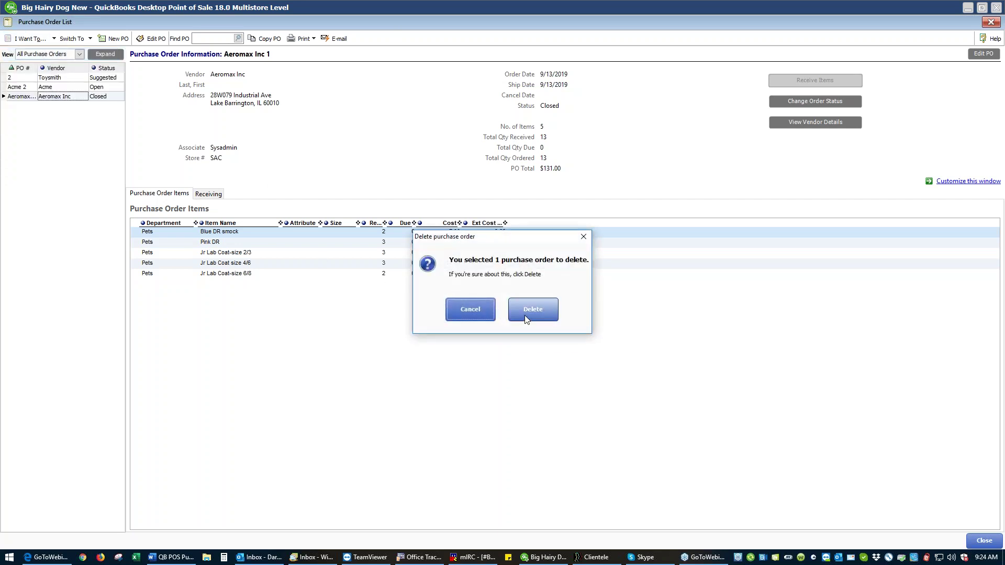
click(551, 319)
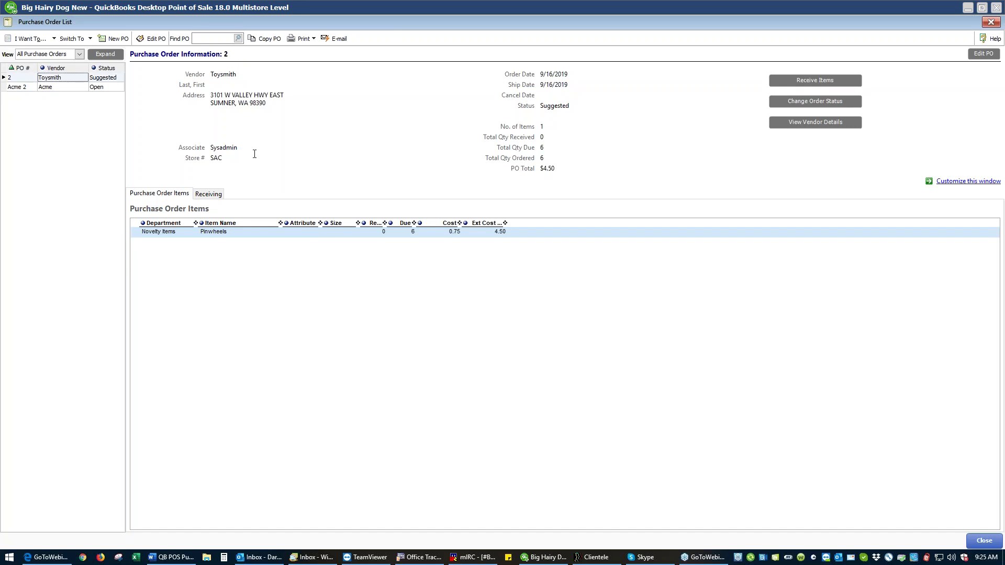
double_click(569, 105)
click(968, 543)
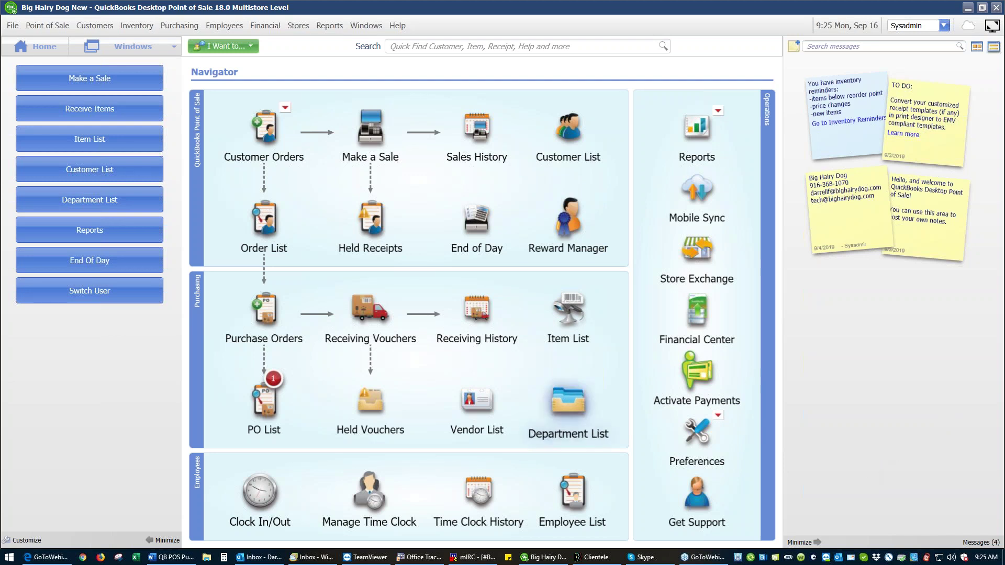
- Start a receiving voucher for vendor Acme, look at its open purchase orders available for receiving, and discard the voucher
click(376, 314)
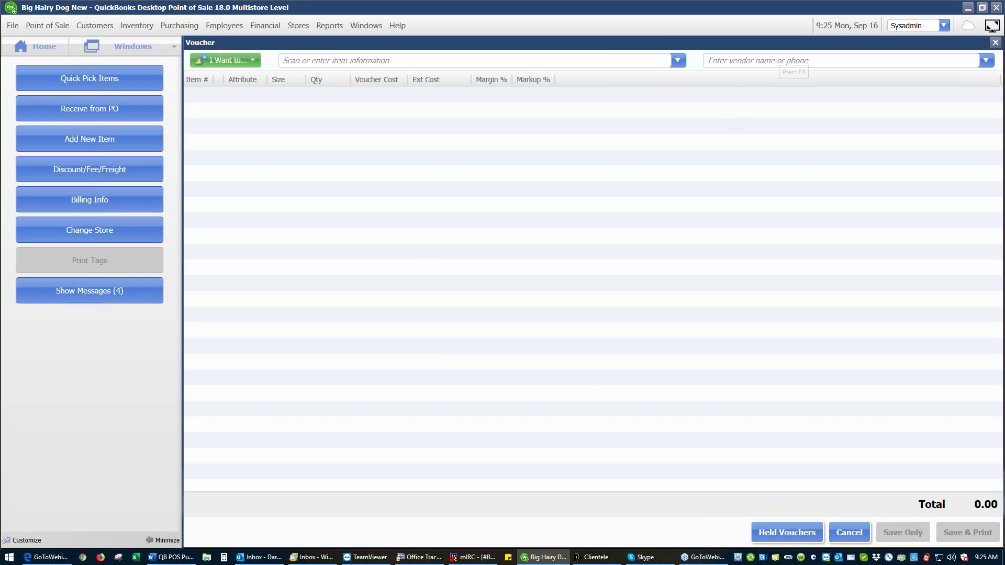
click(779, 60)
text(Acmr)
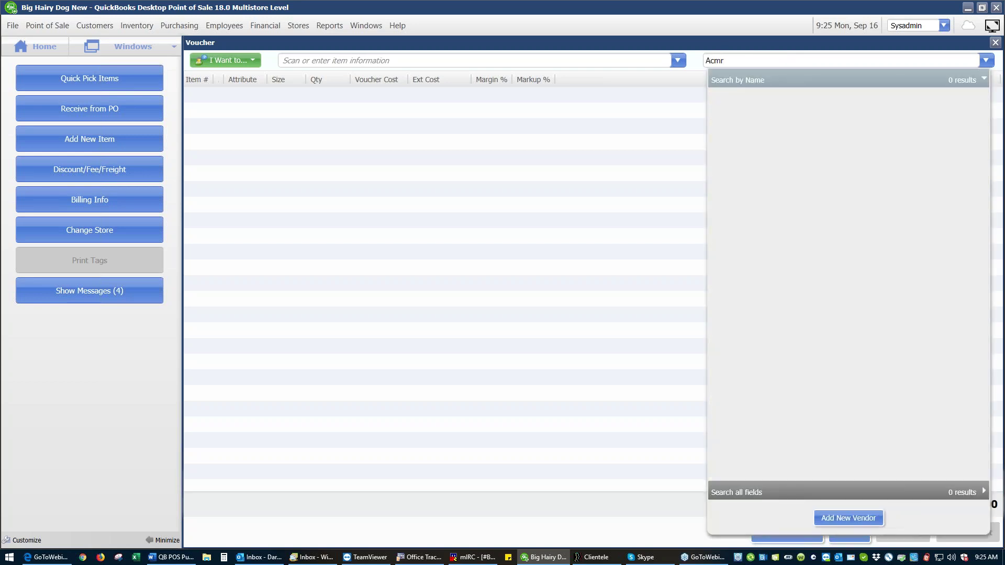
key(BackSpace)
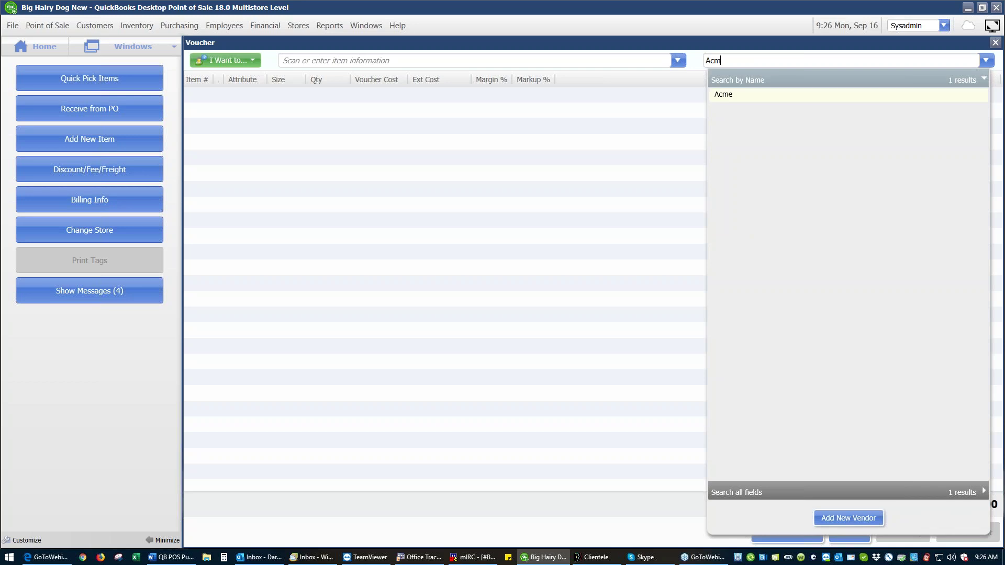
text(e)
click(763, 95)
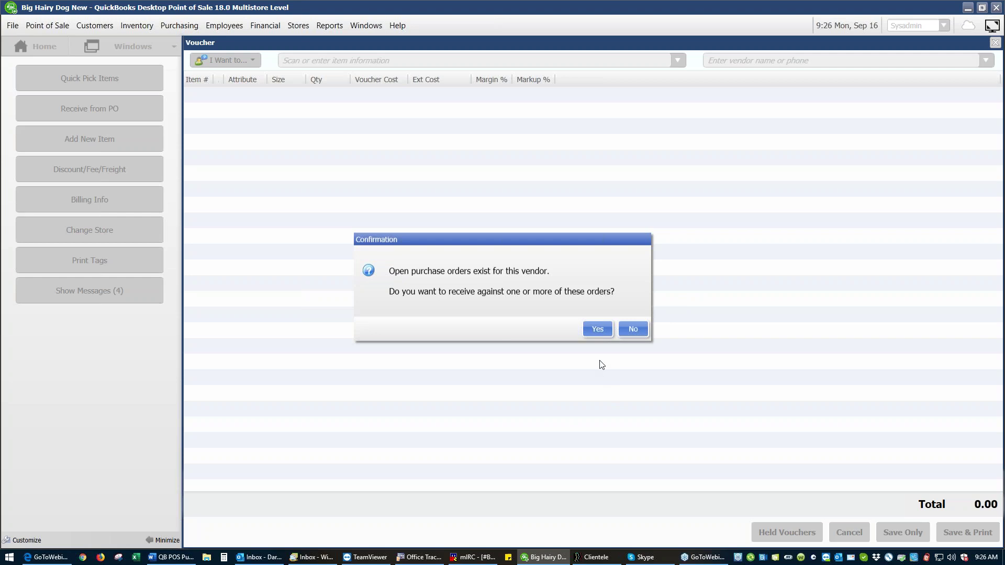
click(598, 330)
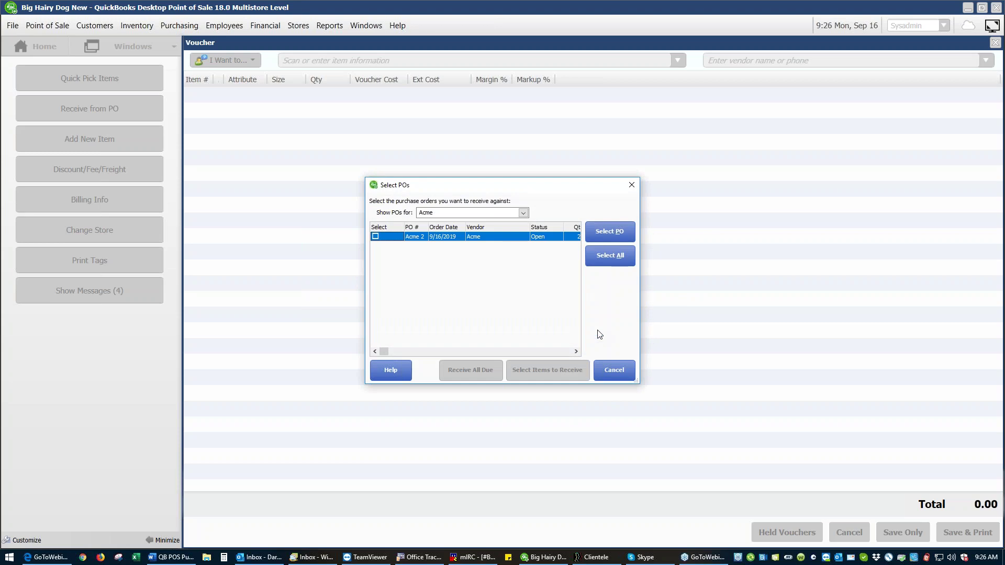
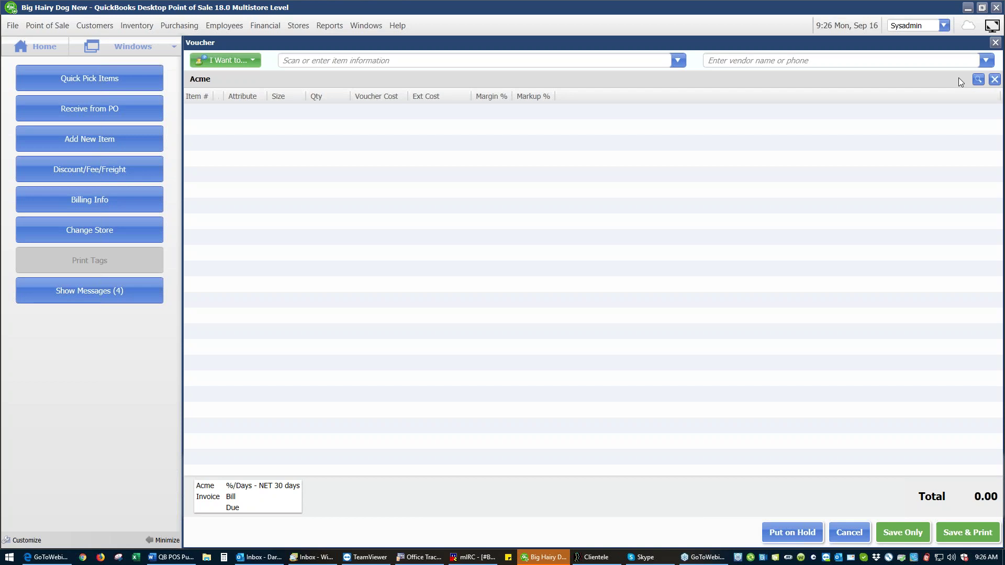
click(995, 43)
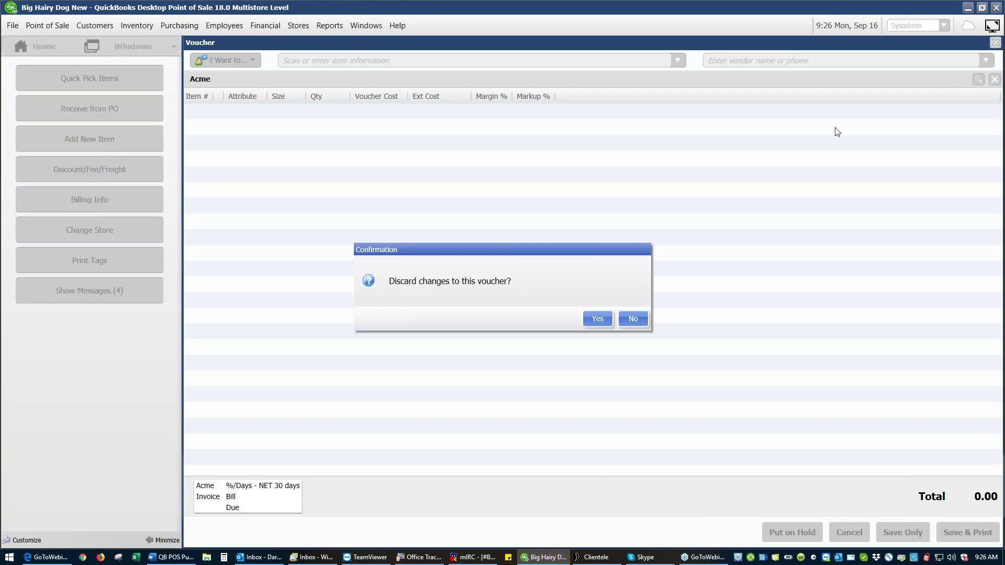
click(596, 319)
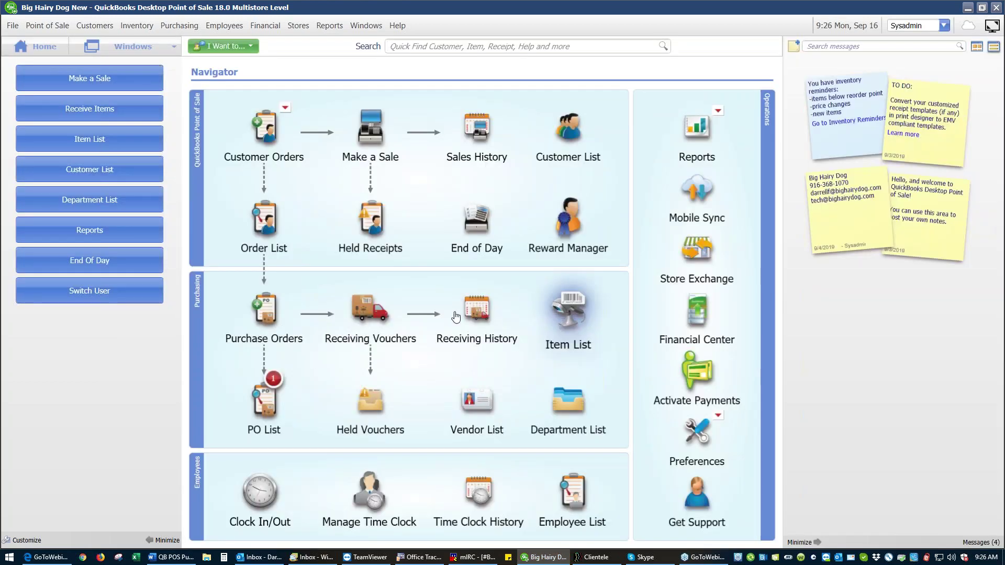
- Open the purchase order list and filter it to open purchase orders
mouse_move(275, 400)
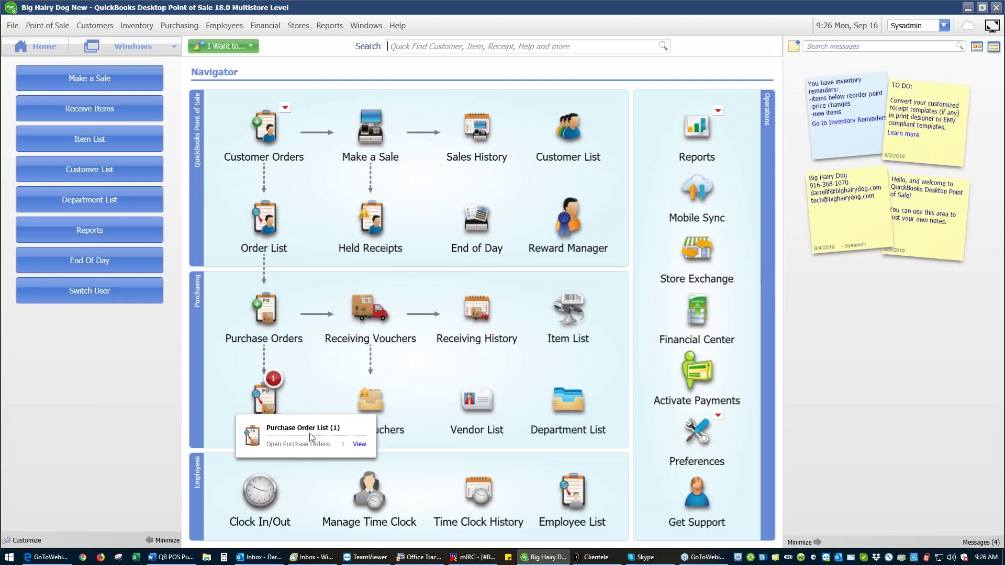
click(360, 444)
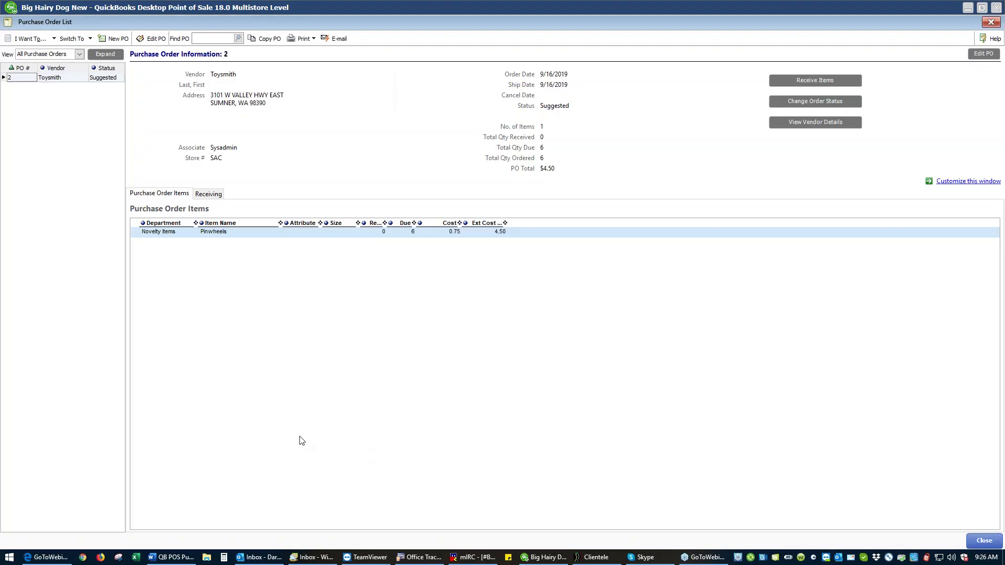
scroll(74, 55, up, 1)
click(73, 55)
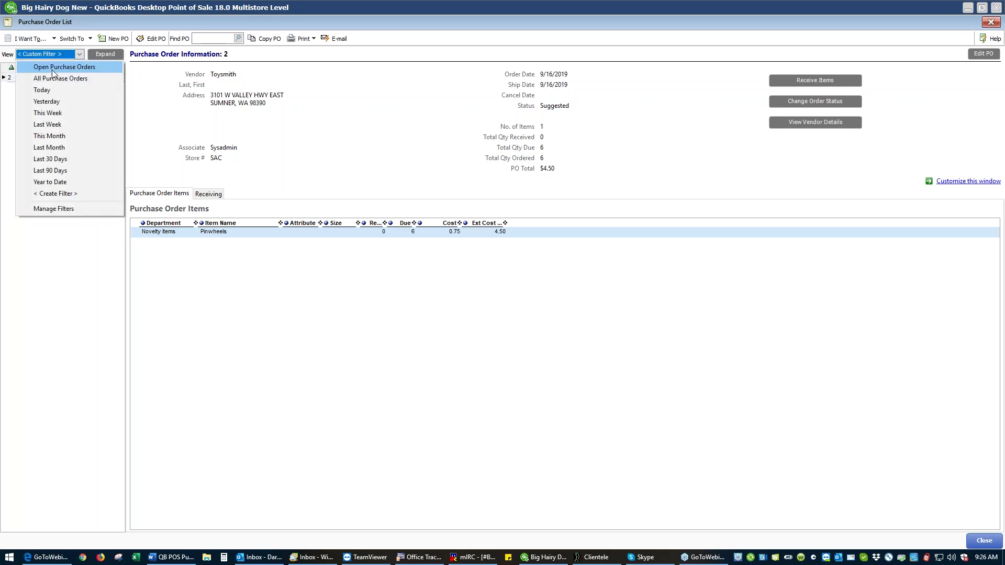
click(54, 68)
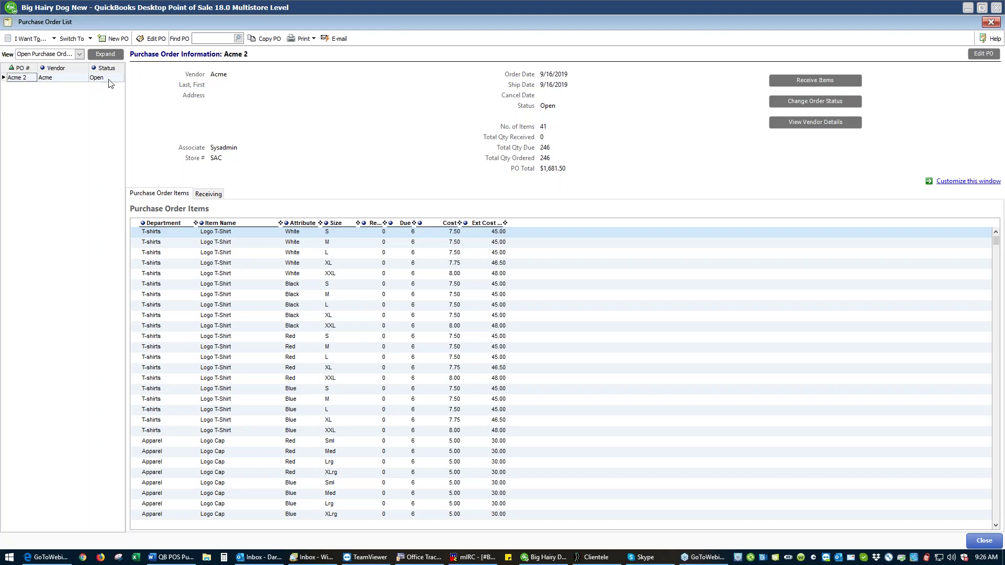
- View the open purchase orders in the expanded list, check the available actions, and return to the Acme 2 order details
click(117, 57)
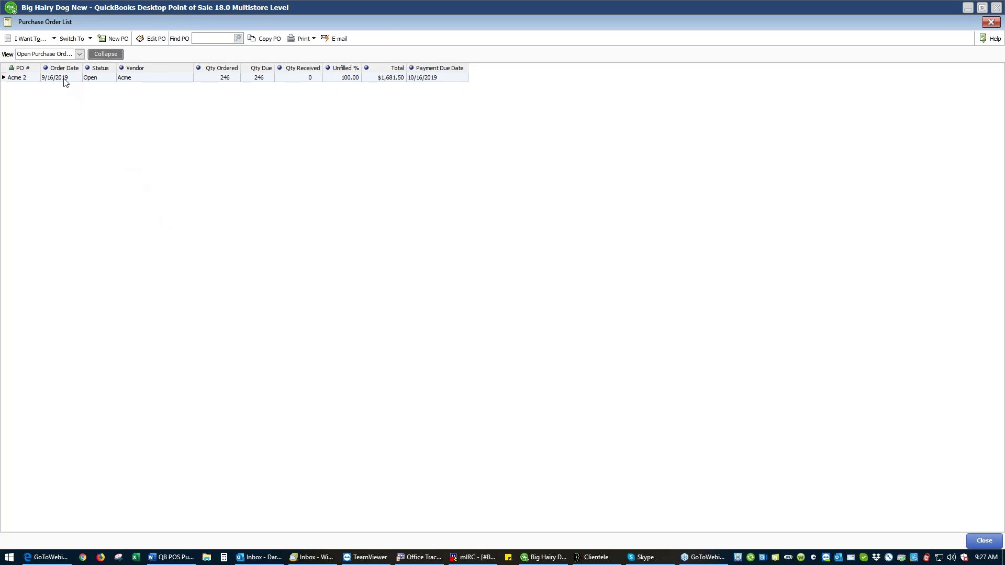
click(50, 42)
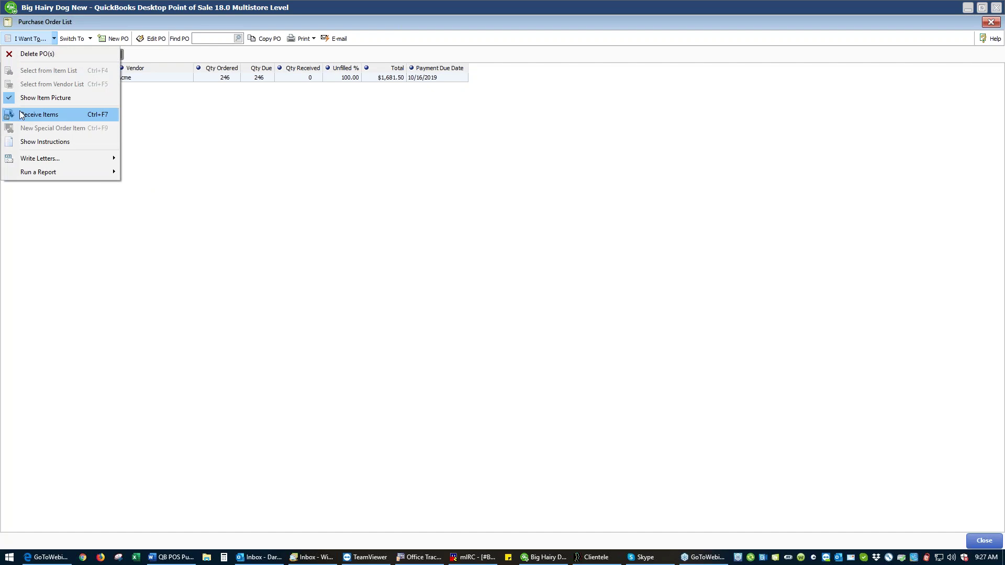
click(227, 163)
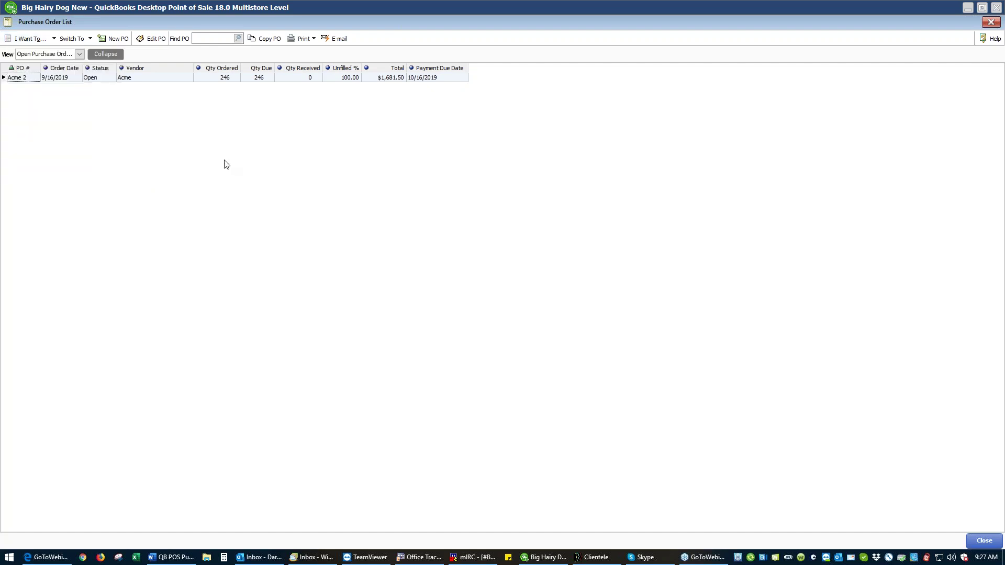
click(112, 58)
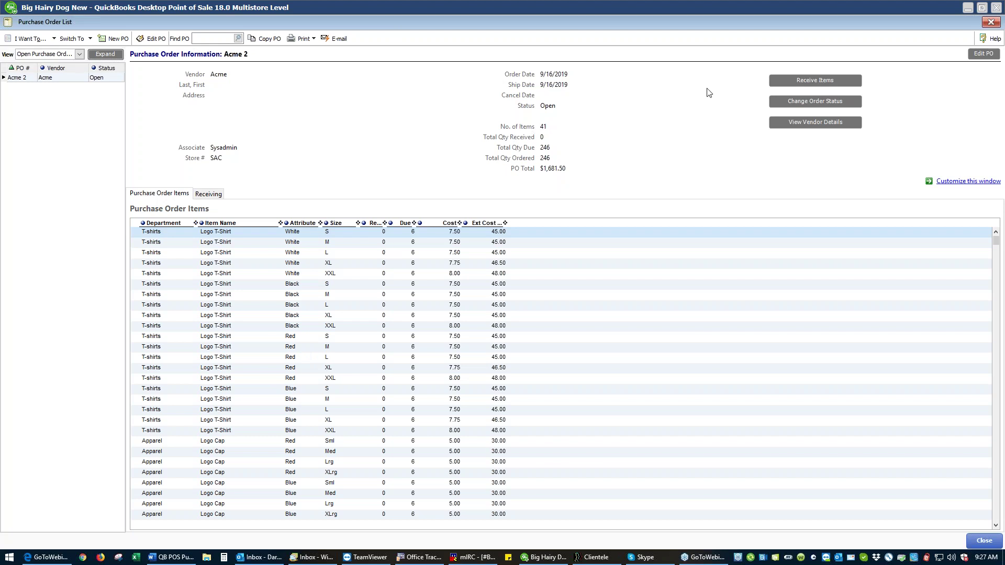
- Start receiving items from the Acme 2 purchase order and enlarge the item selection window to show more rows and columns
click(813, 83)
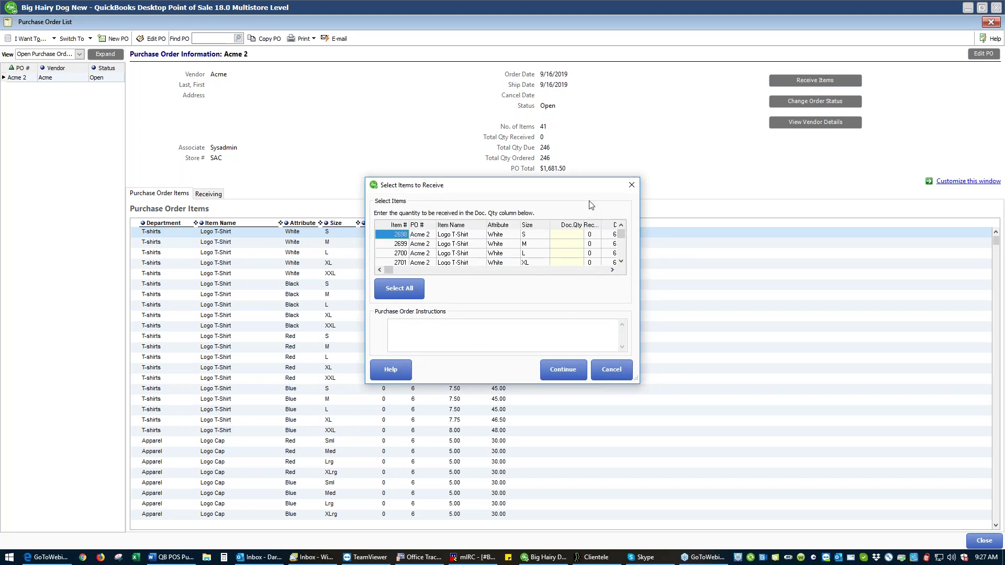
drag(590, 177, 583, 90)
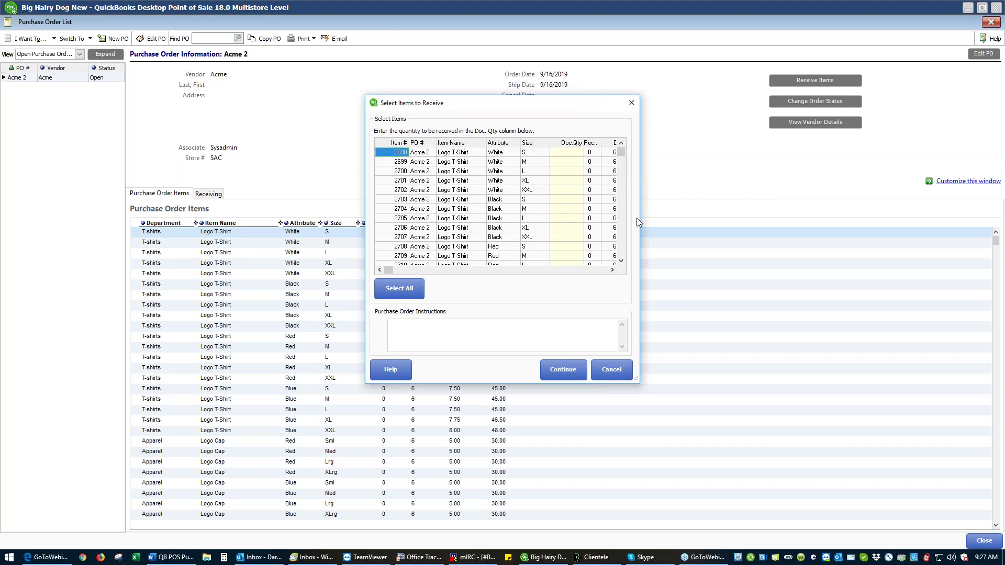
drag(639, 314, 745, 314)
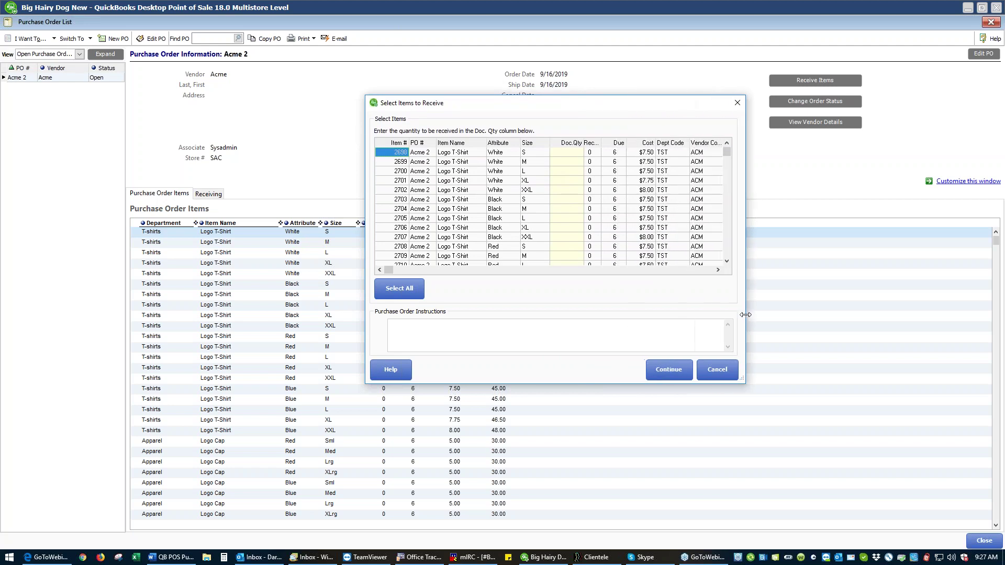
drag(616, 384, 608, 501)
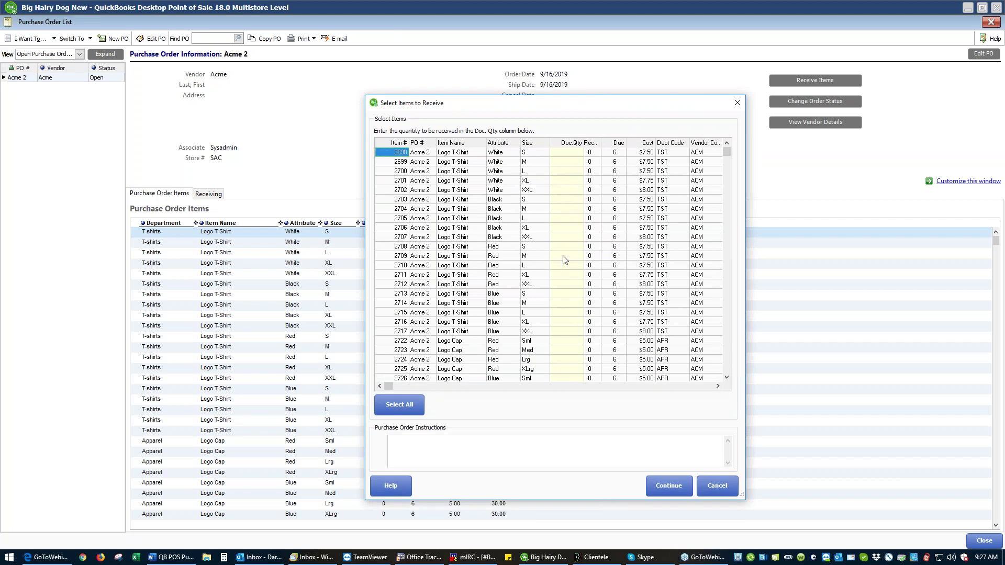
- Fill in the full due quantity for all items on the Acme 2 order and continue to the receiving voucher
click(566, 154)
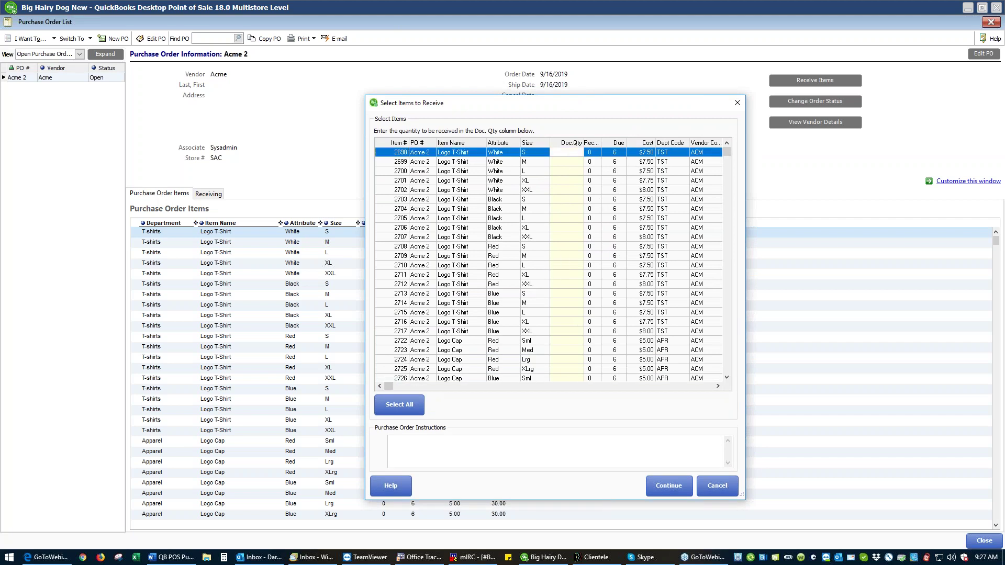
click(567, 163)
click(570, 171)
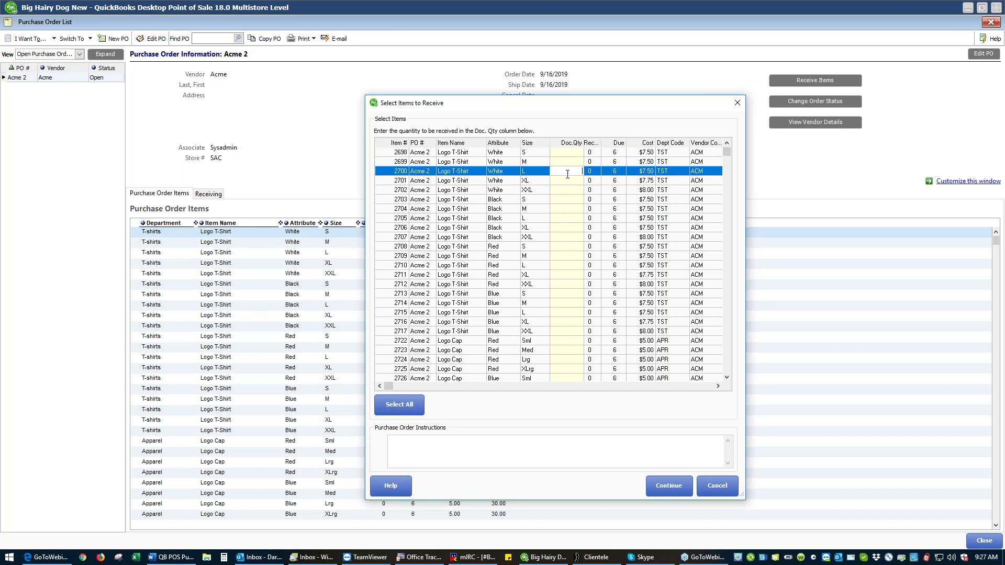
click(571, 180)
click(571, 190)
click(572, 200)
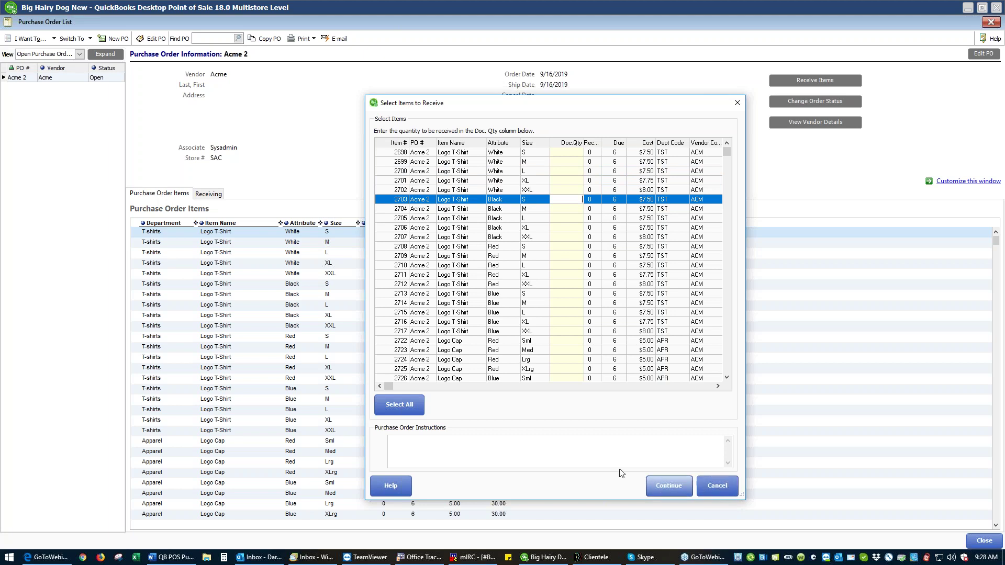
click(401, 408)
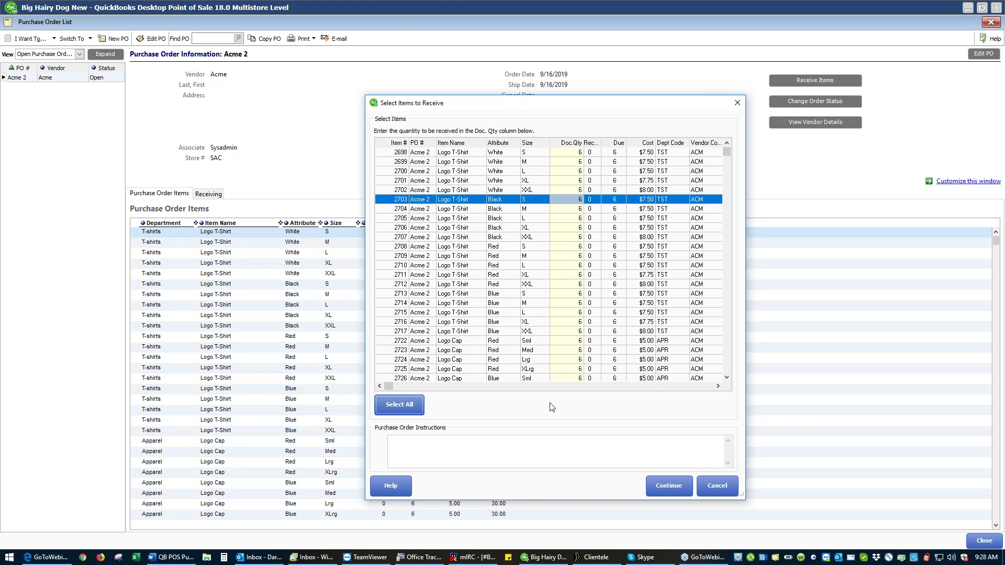
click(668, 485)
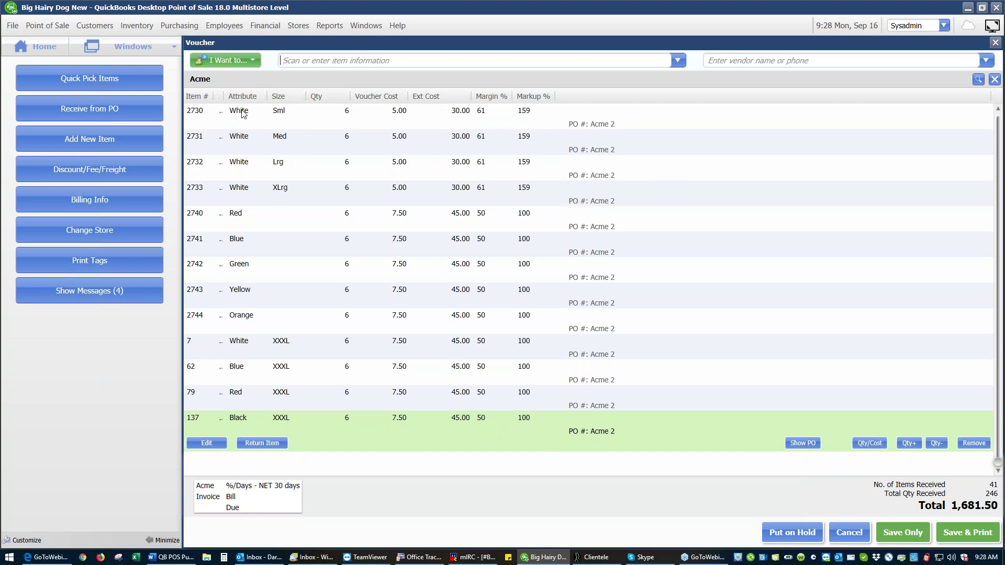
- Adjust the voucher's column widths and set the received quantity of the red XXXL Logo T-Shirt to 4
right_click(282, 103)
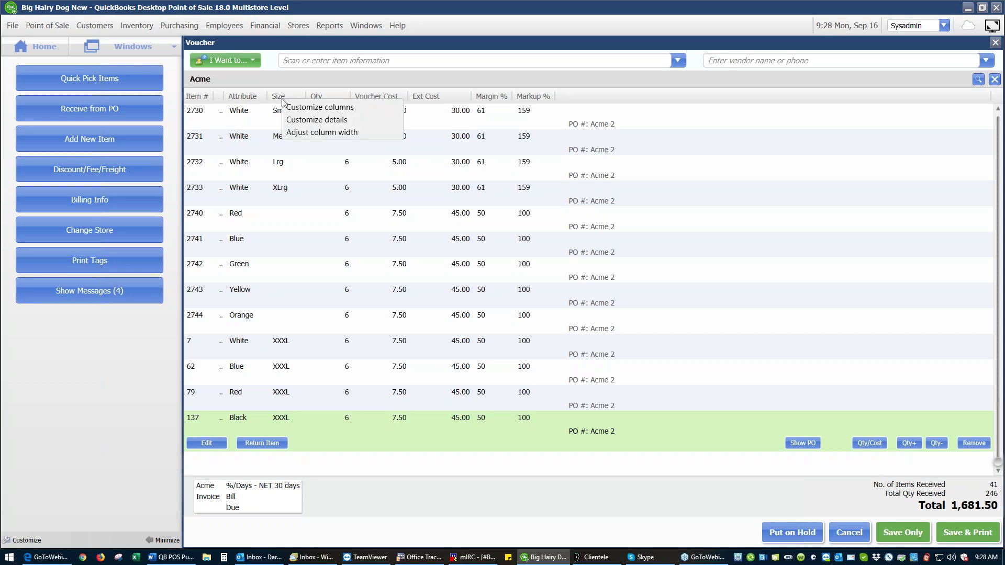
click(304, 134)
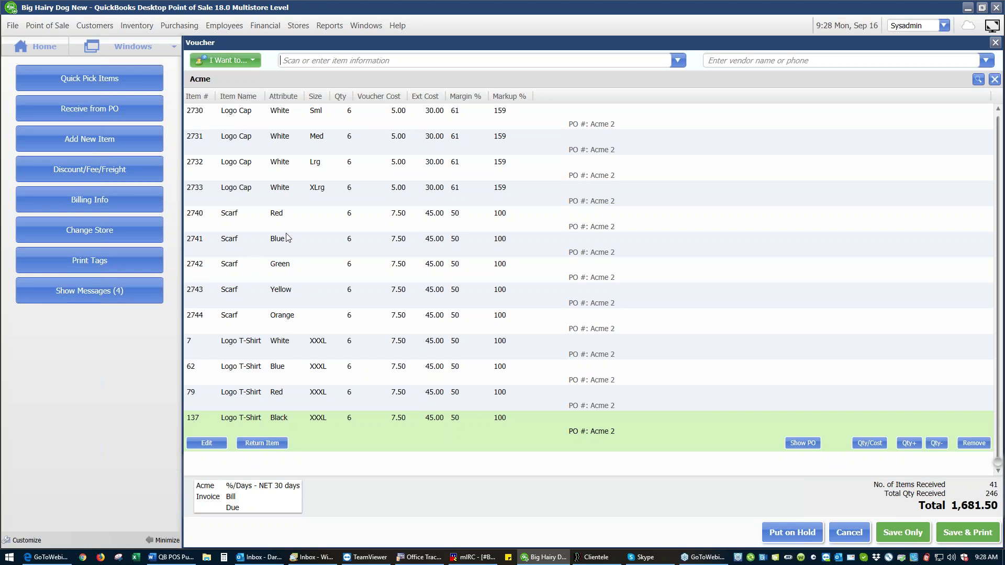
click(353, 399)
click(350, 394)
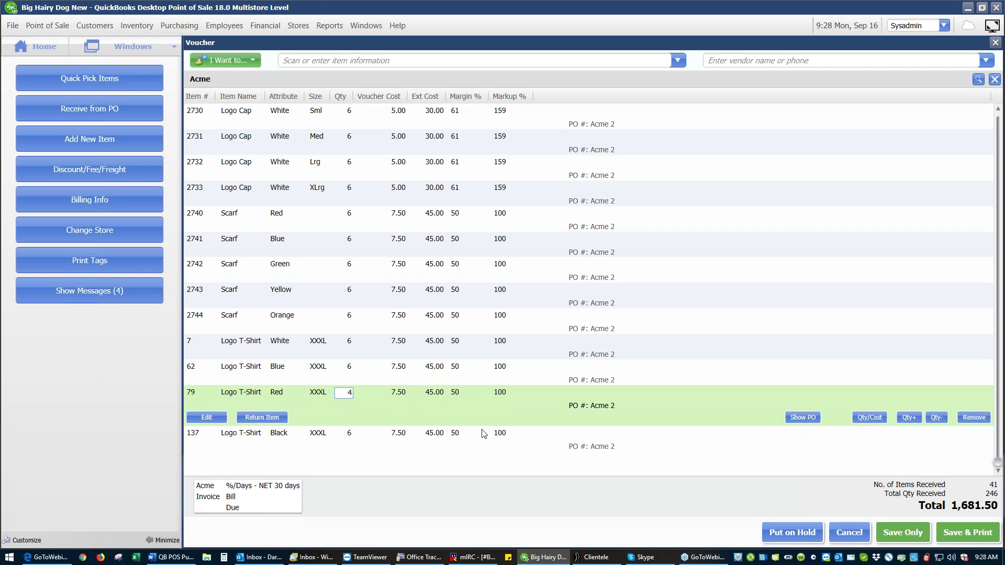
- Remove the black XXXL Logo T-Shirt from the receiving voucher
click(358, 439)
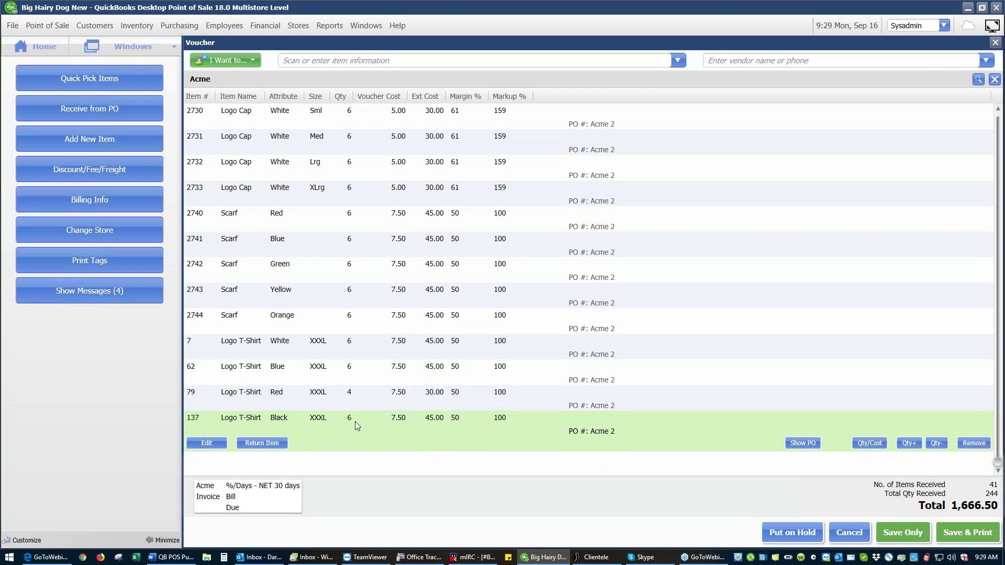
click(974, 443)
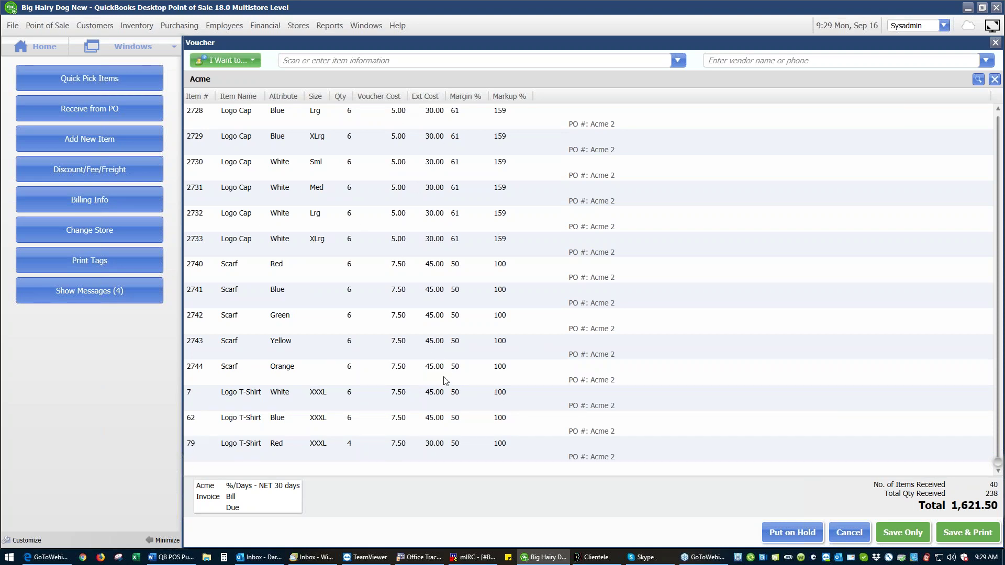
scroll(441, 395, up, 4)
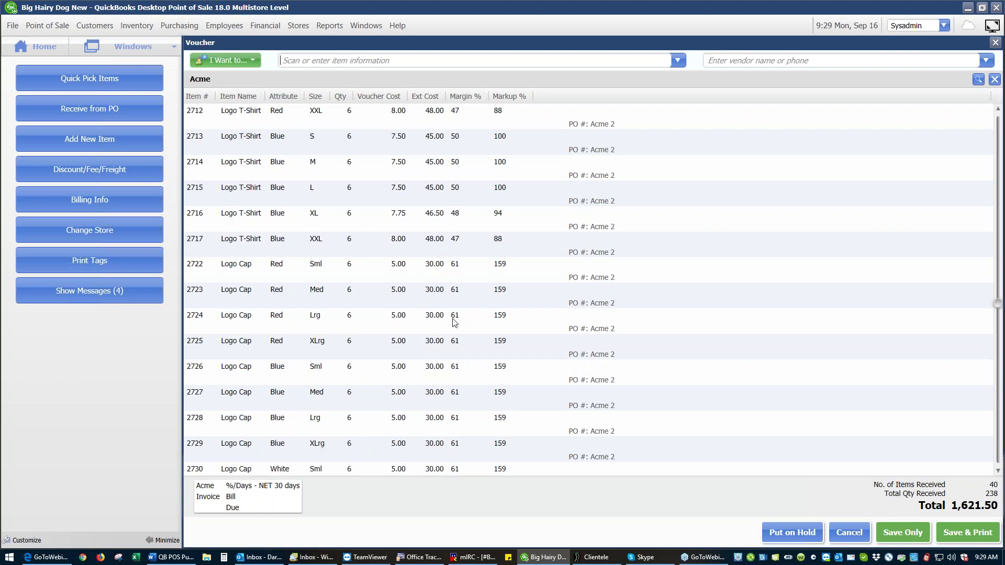
- Preview price tags for all voucher items using the document quantity, starting at column 1, row 1 of the label sheet
click(102, 261)
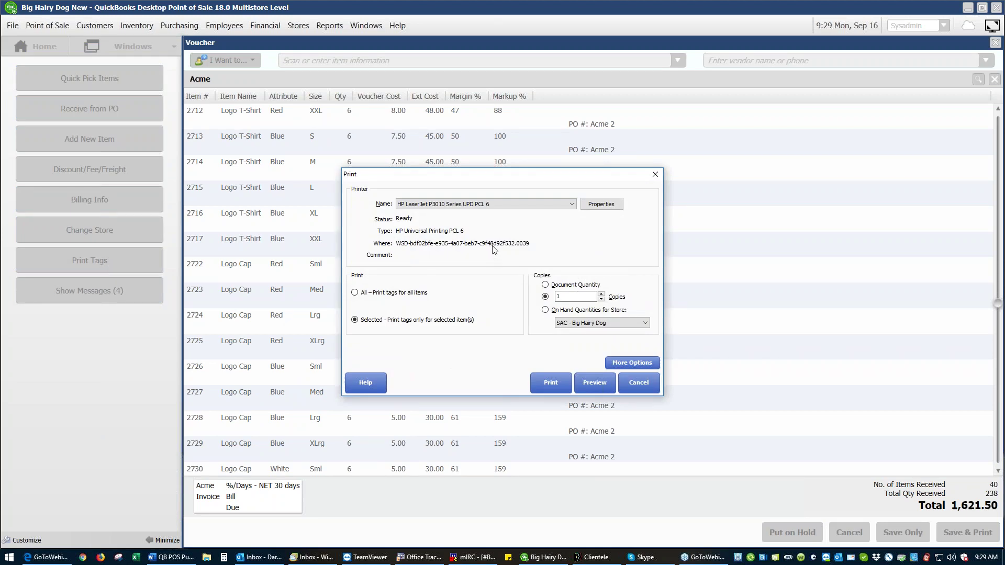
click(355, 293)
click(546, 285)
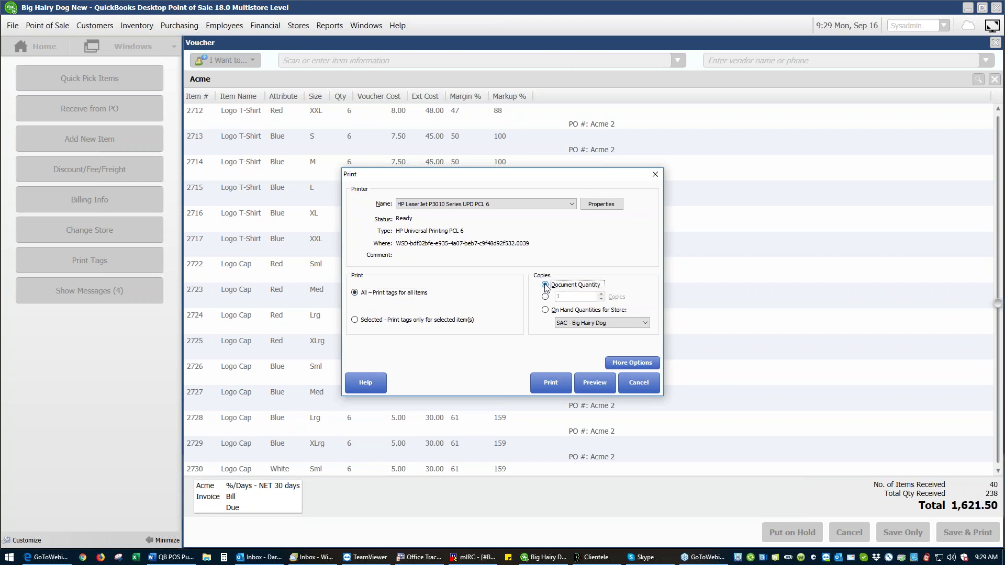
click(594, 384)
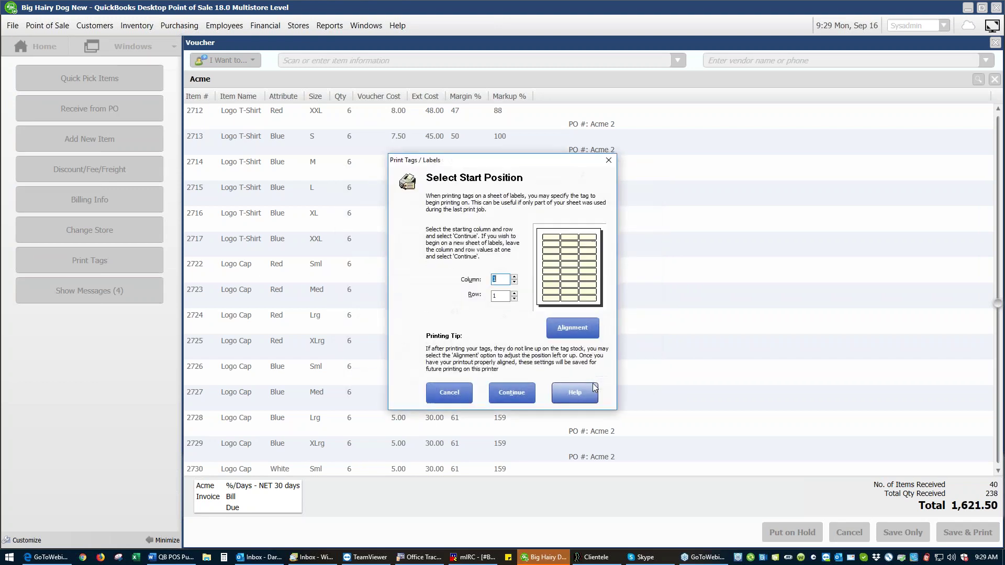
click(525, 393)
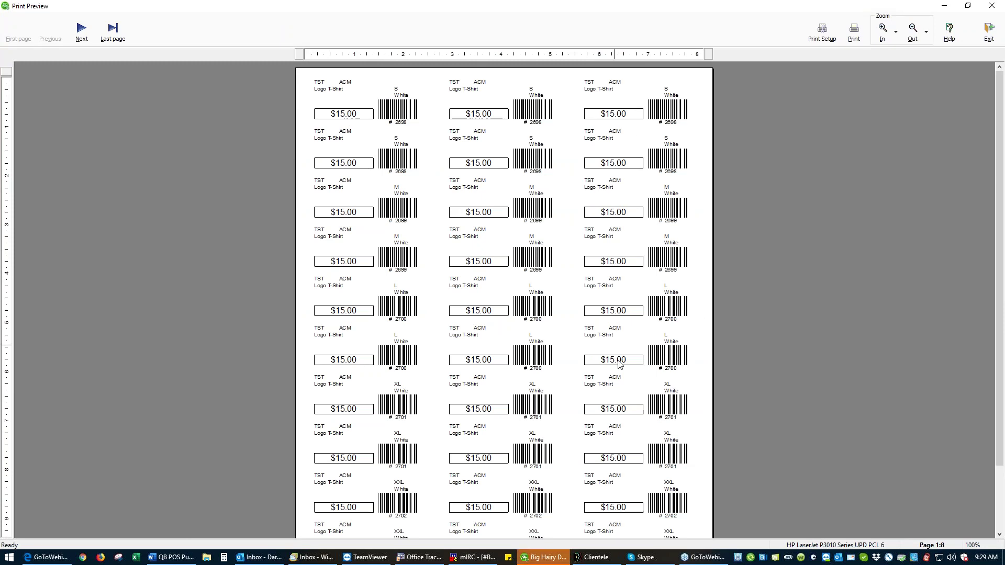
- Look through the tag preview pages up to the last one and exit the preview
scroll(598, 355, down, 3)
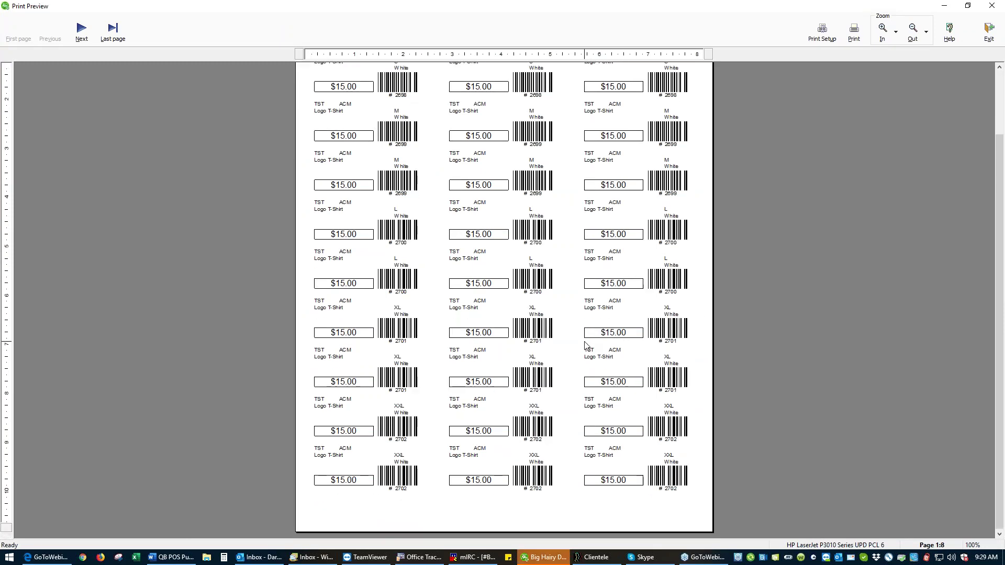
scroll(586, 335, up, 1)
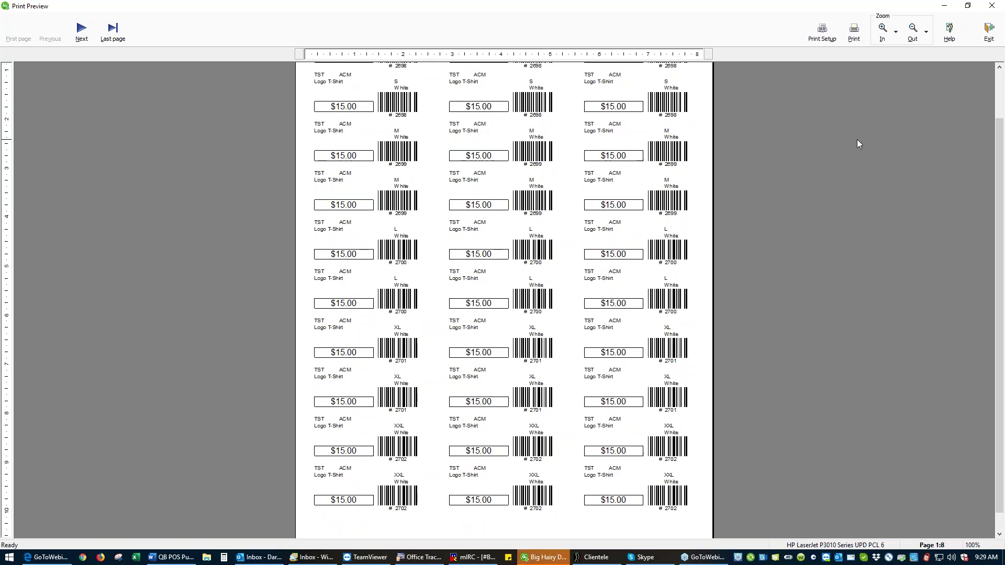
click(82, 33)
click(81, 33)
click(81, 29)
click(81, 29)
click(82, 29)
click(81, 29)
click(81, 29)
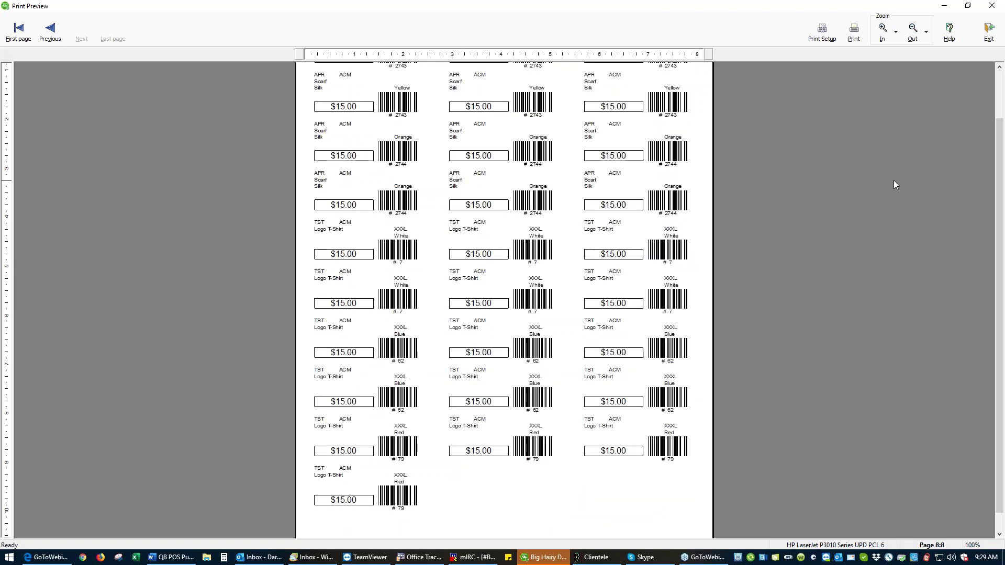
click(988, 32)
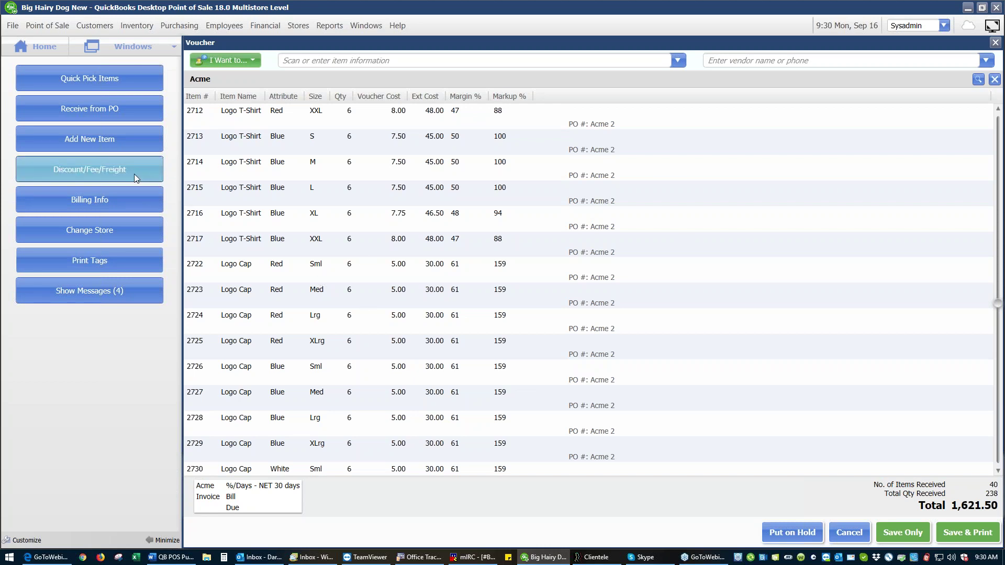
- Look over the voucher's billing information form and add a freight charge of 50.00 to the voucher
click(123, 206)
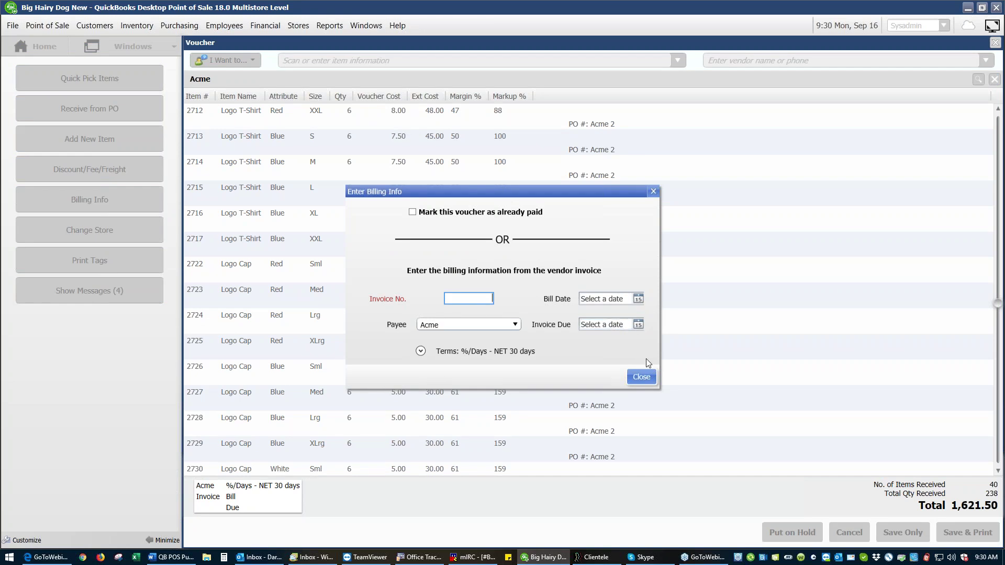
click(647, 376)
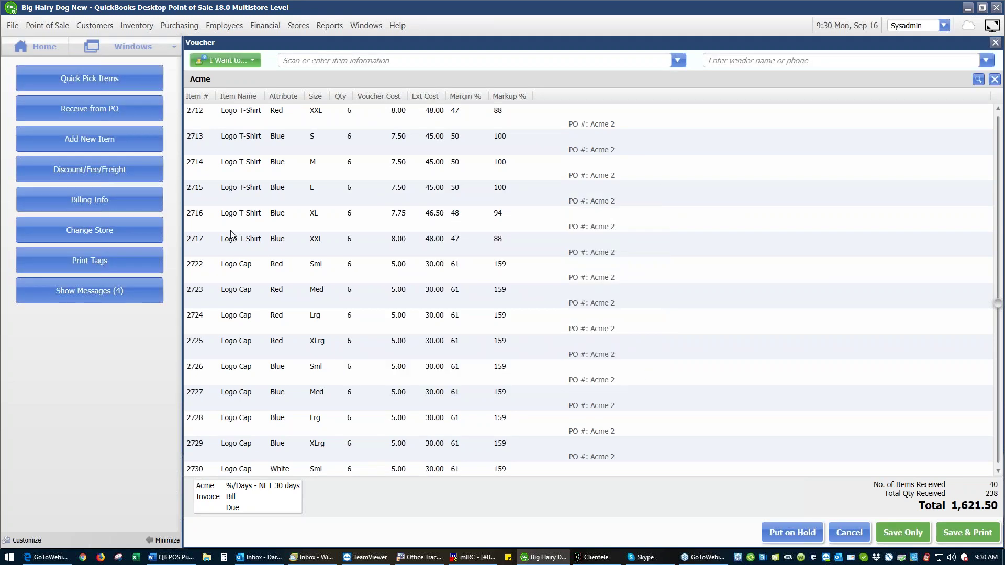
click(120, 177)
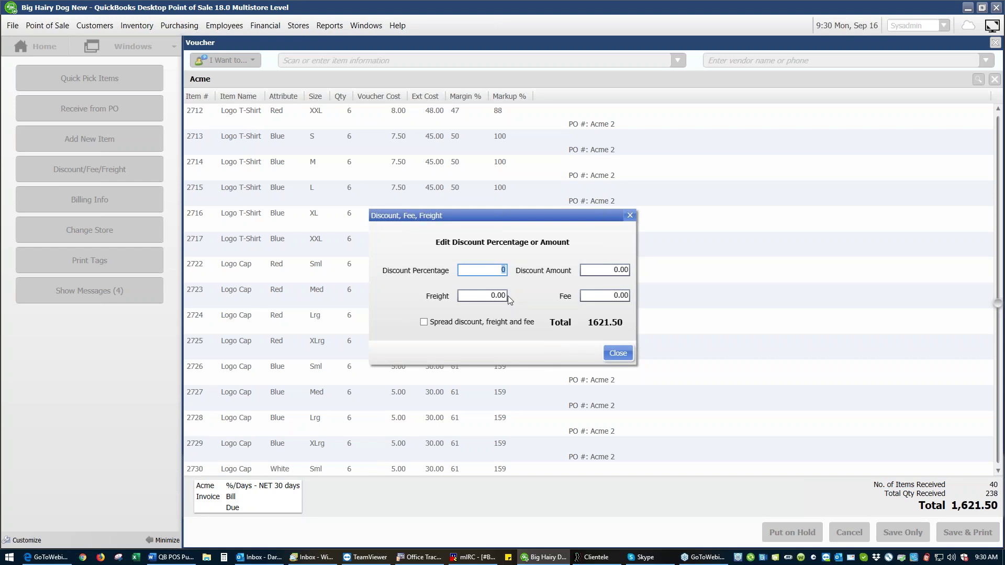
click(481, 295)
click(628, 352)
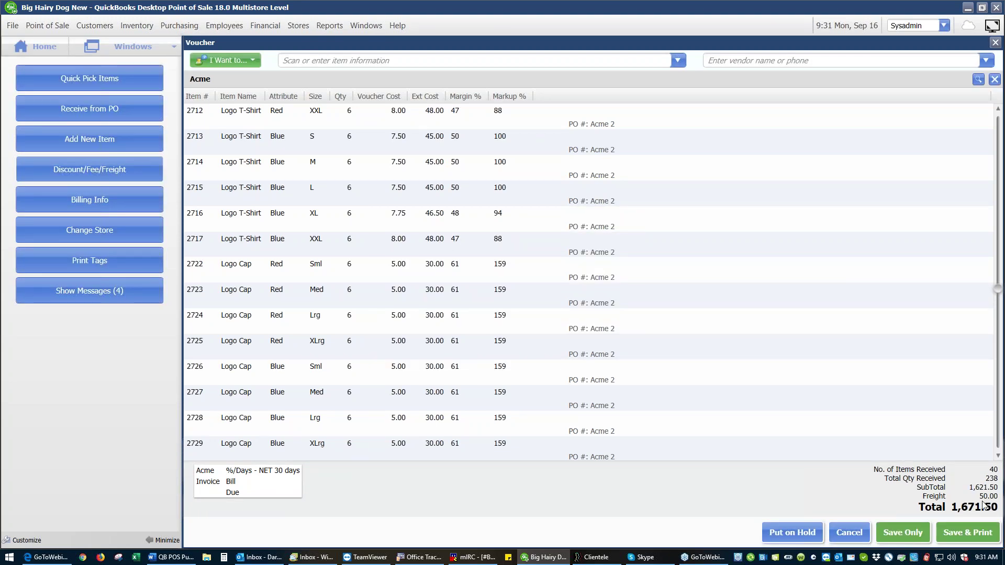
- Try spreading the discount, freight and fee across the item costs, turn the spread option off again, and close the dialog
click(130, 172)
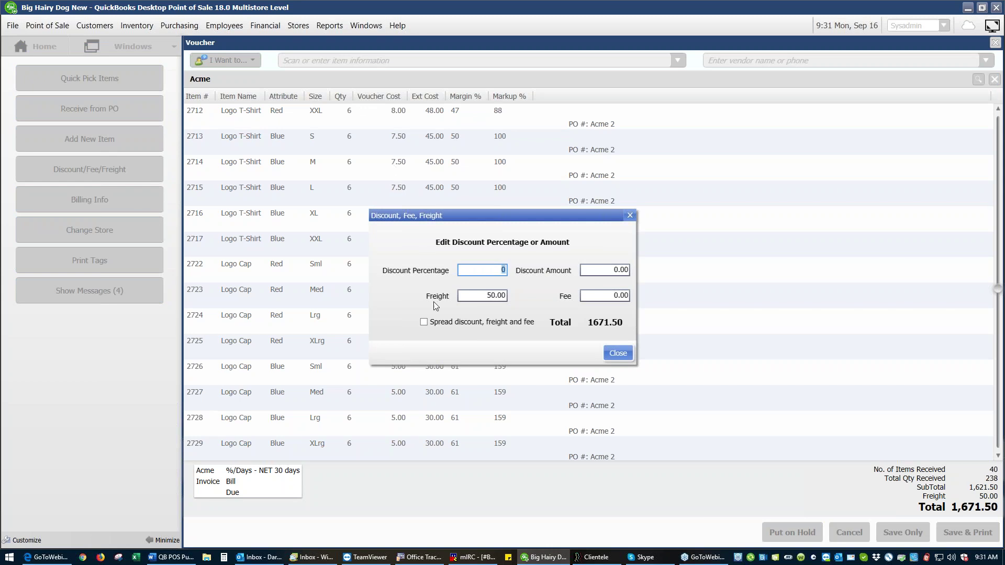
click(424, 322)
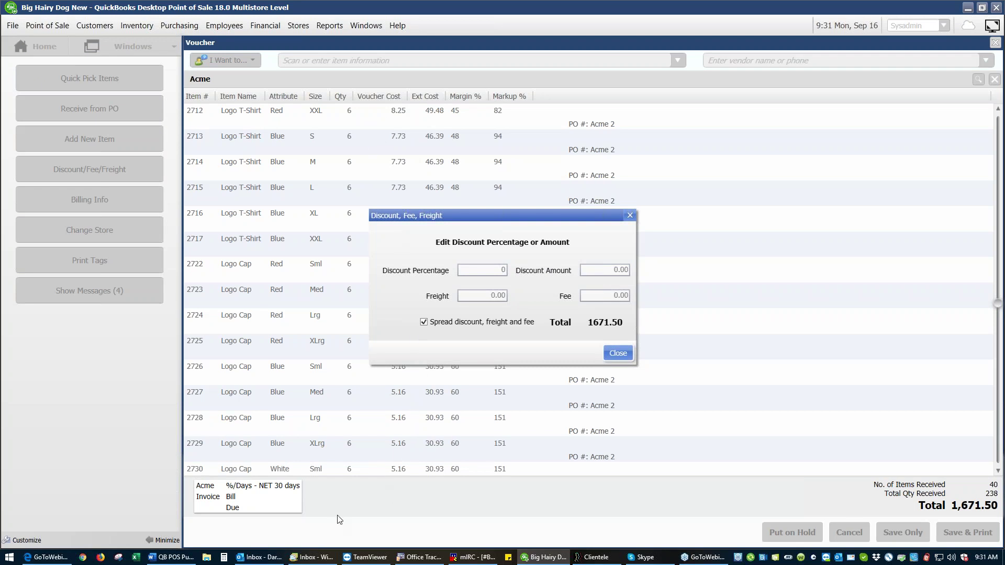
click(424, 323)
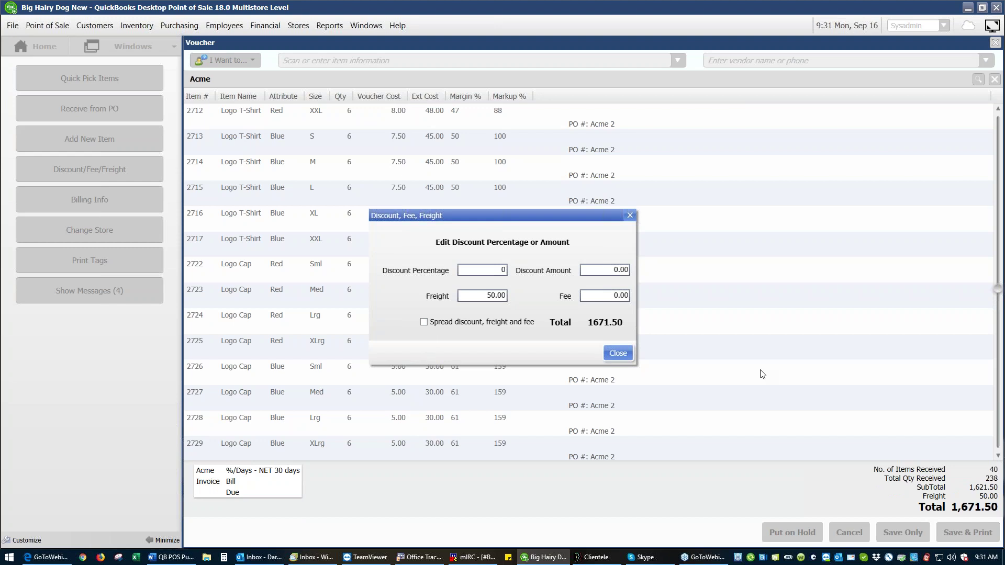
click(617, 354)
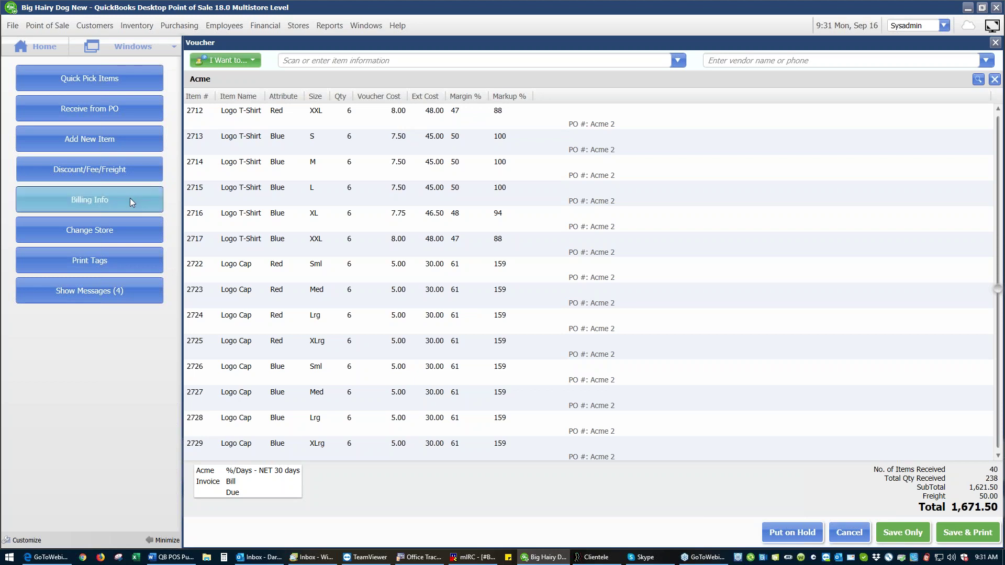
- Compare the voucher's item costs with the 50.00 freight spread across them and not spread, leaving the spread option off
click(117, 166)
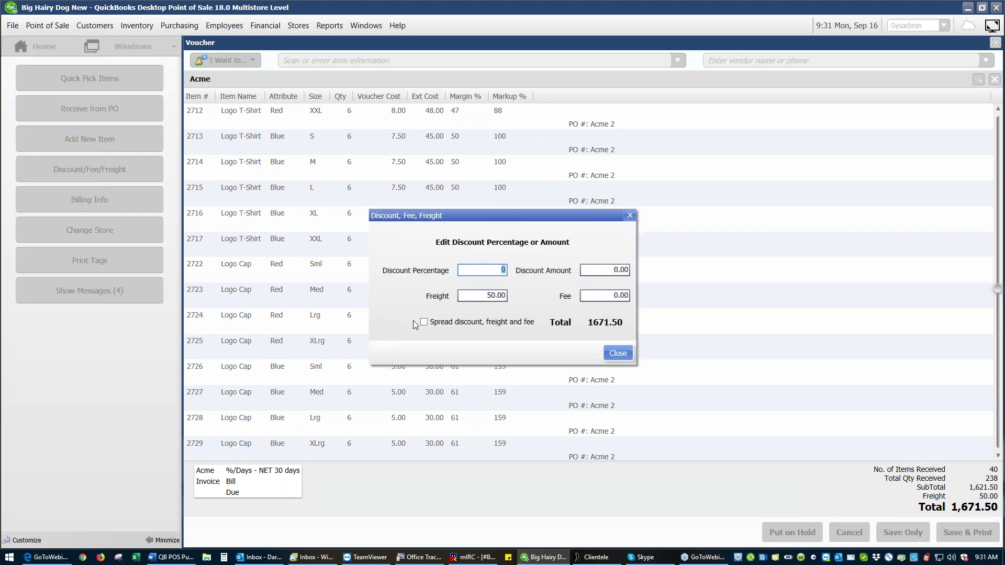
click(423, 322)
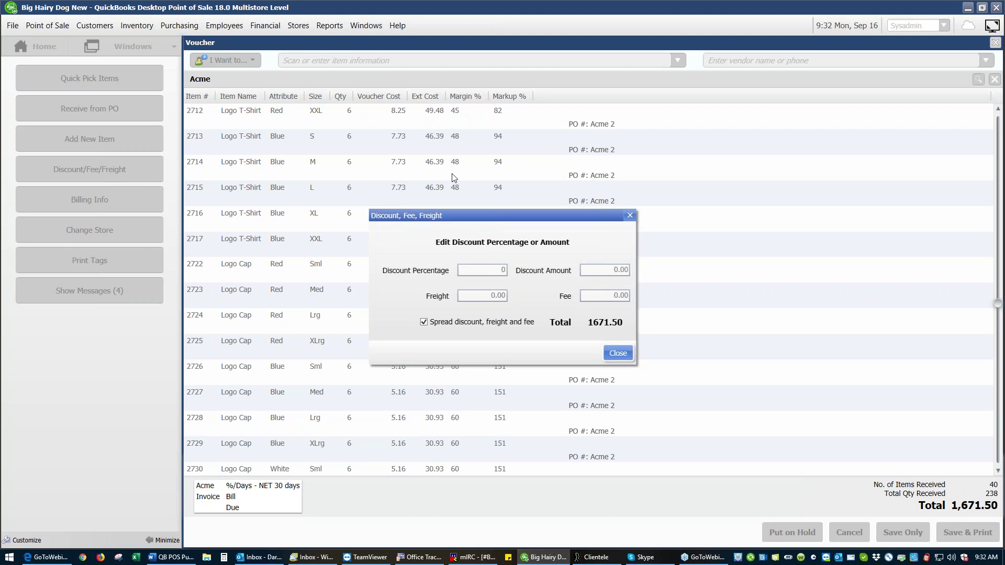
click(424, 322)
click(424, 321)
click(424, 322)
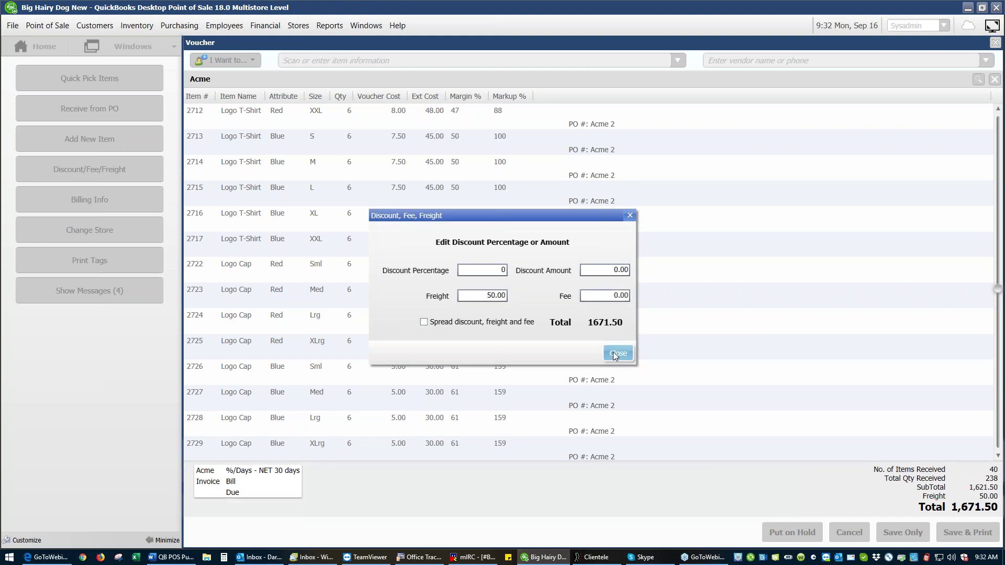
click(615, 353)
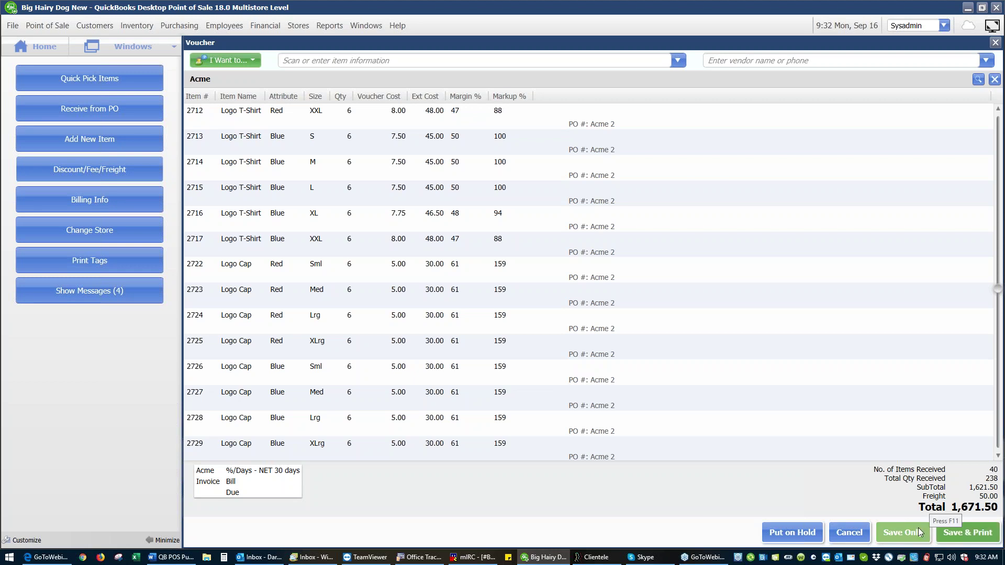
- Save the voucher with printing, preview the printed receiving voucher, and close the preview and the voucher window
click(963, 533)
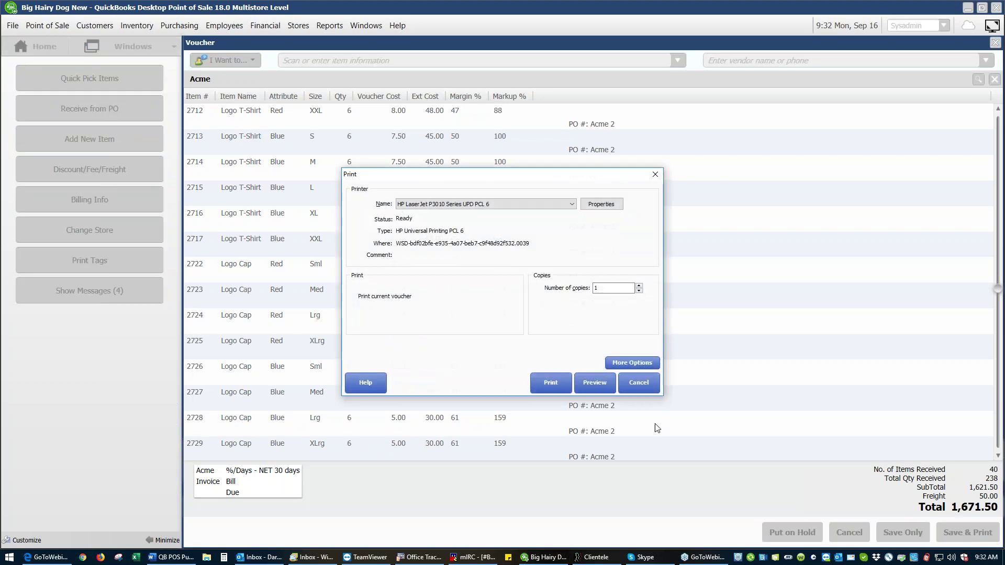
click(595, 382)
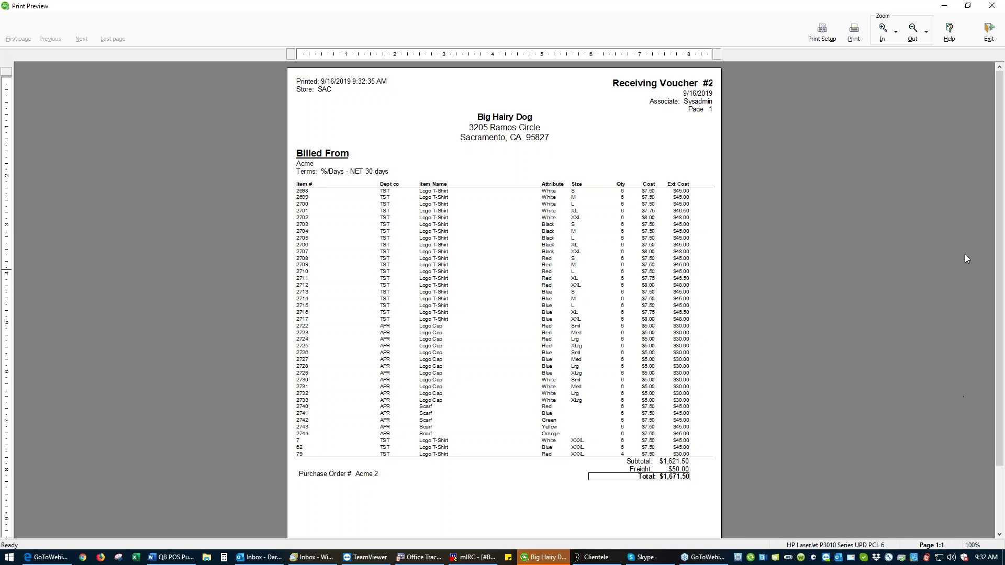
click(999, 28)
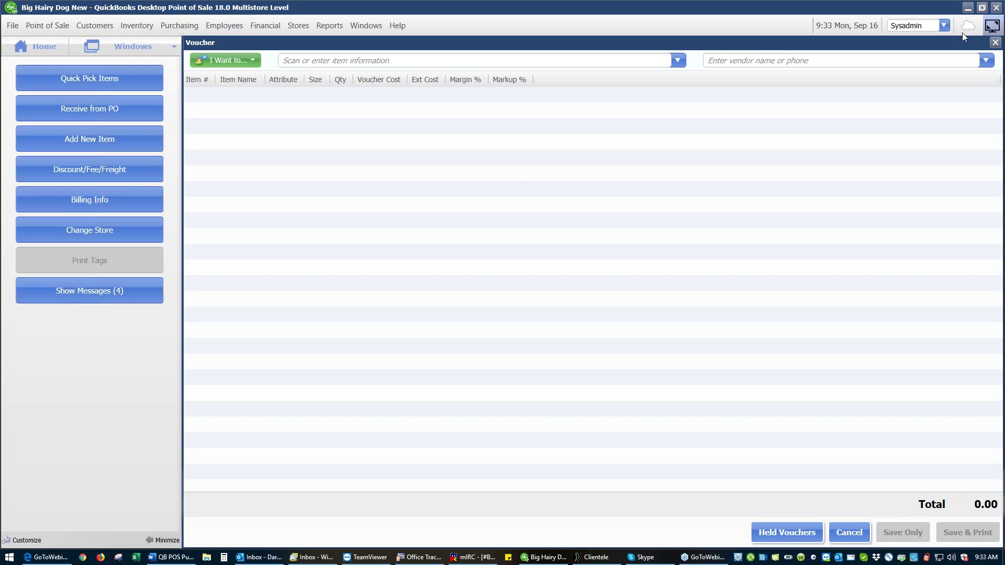
click(995, 43)
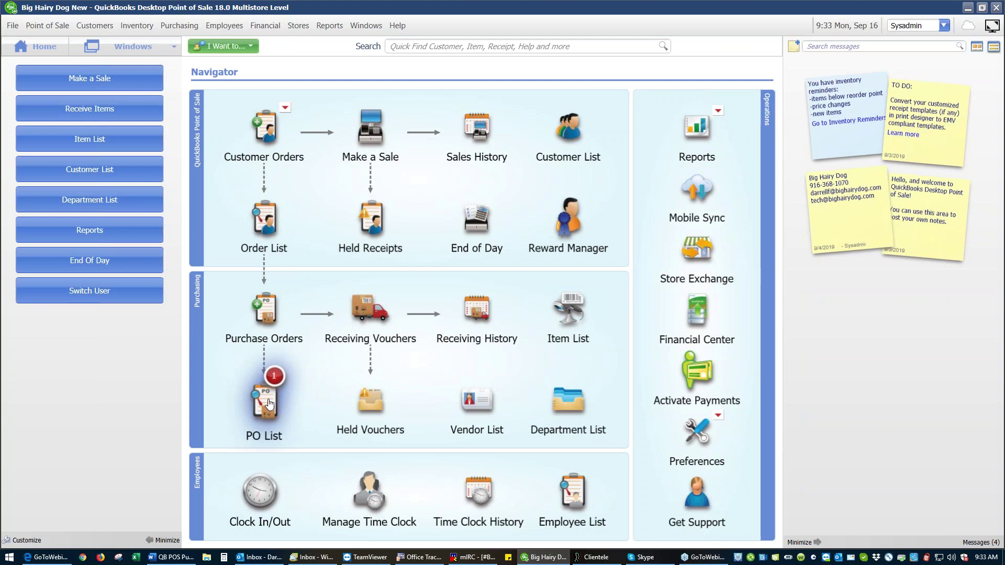
- Open the purchase order list and filter it to open purchase orders
mouse_move(270, 403)
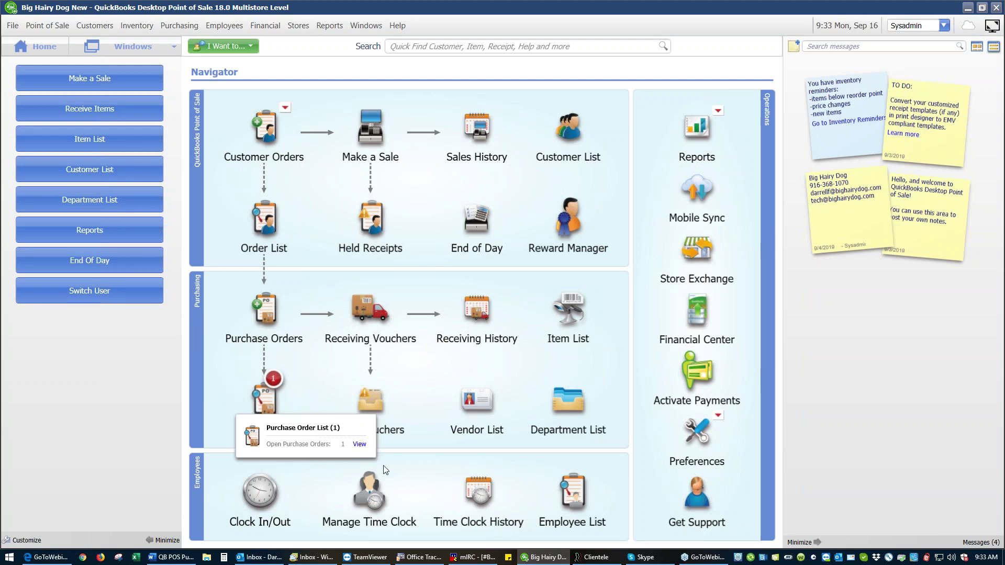
click(359, 444)
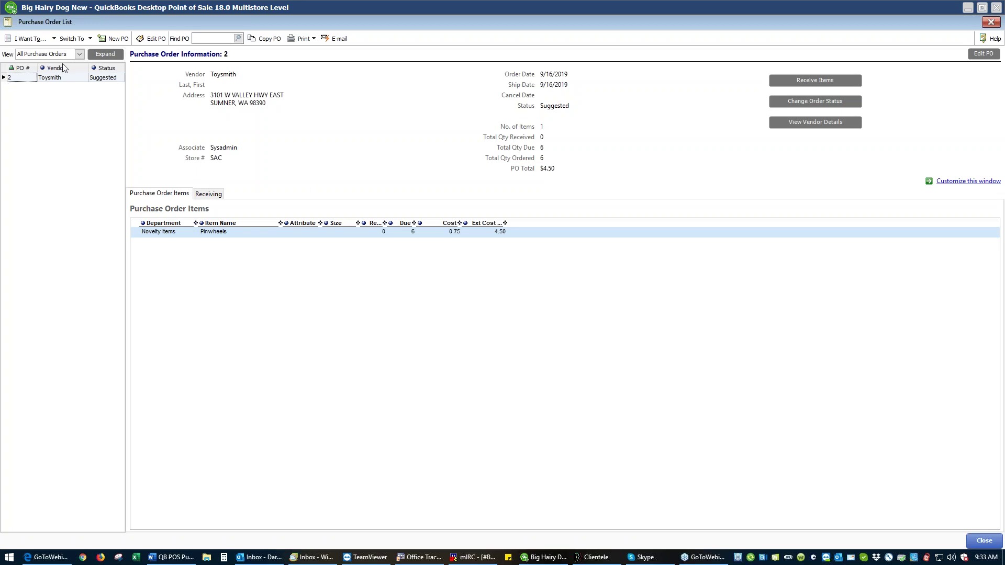
click(79, 54)
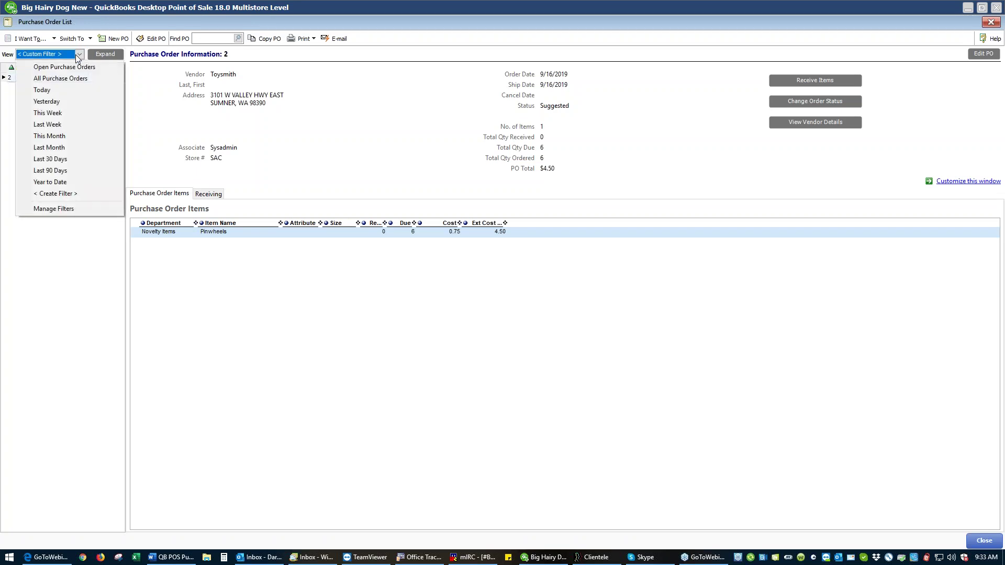
click(56, 70)
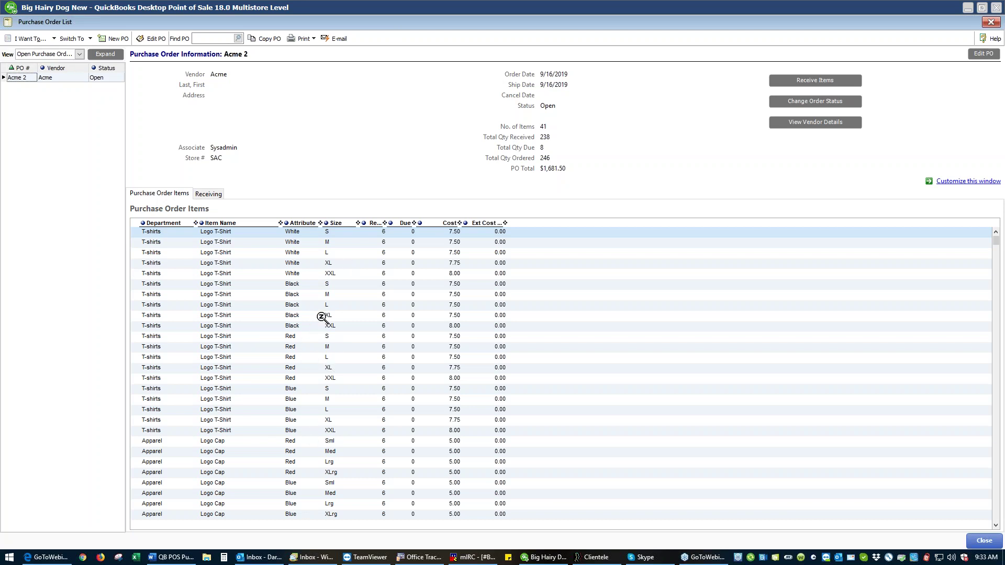
- Fit the purchase order item columns to their contents and check the received and due quantities of the red and black XXXL T-shirts
double_click(376, 226)
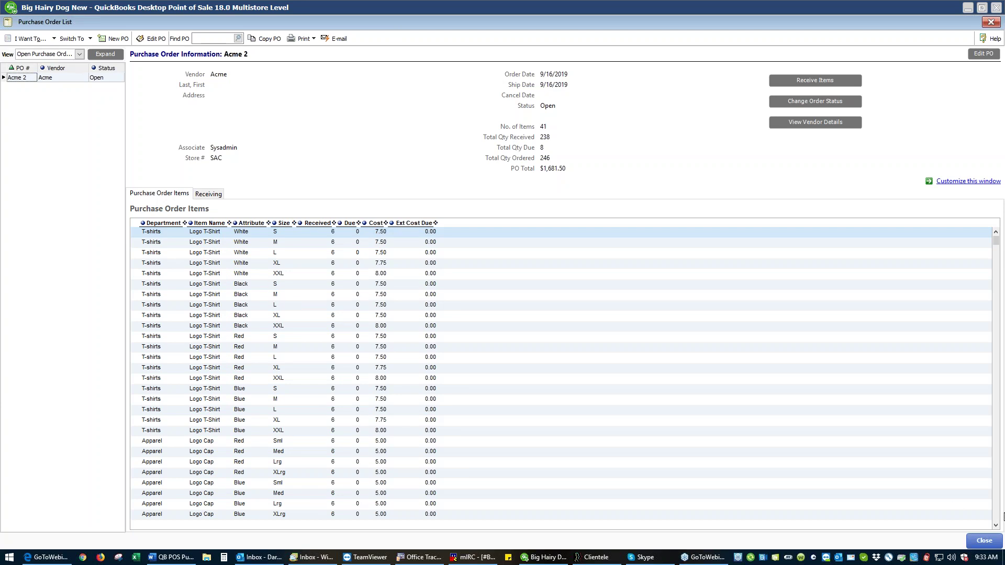
key(Page_Down)
key(Page_Down)
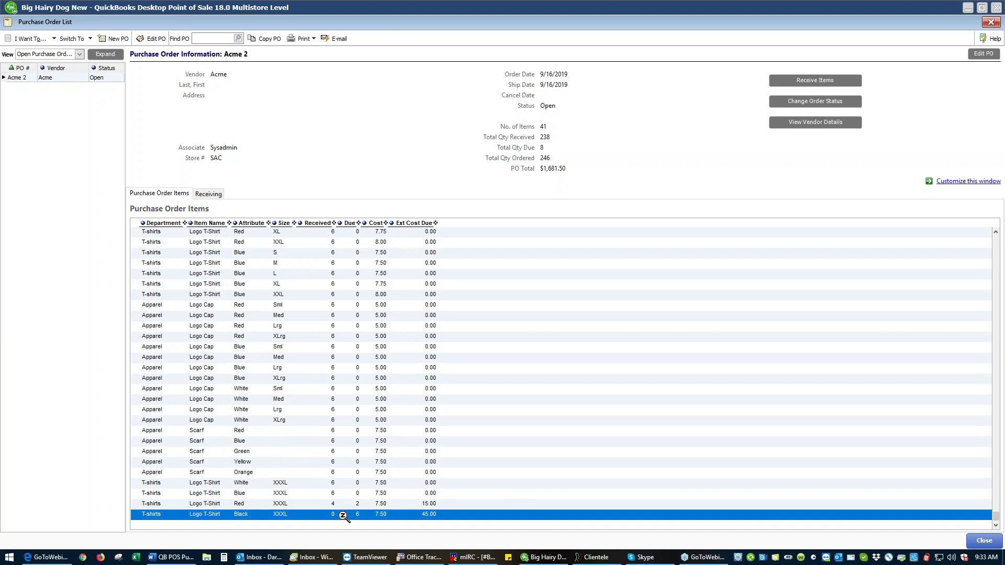
click(345, 503)
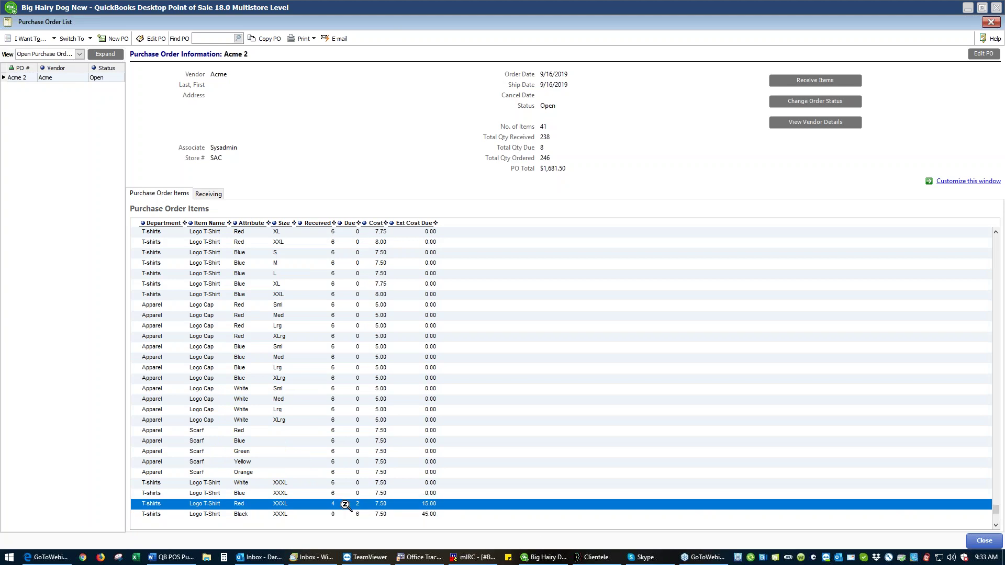
click(345, 515)
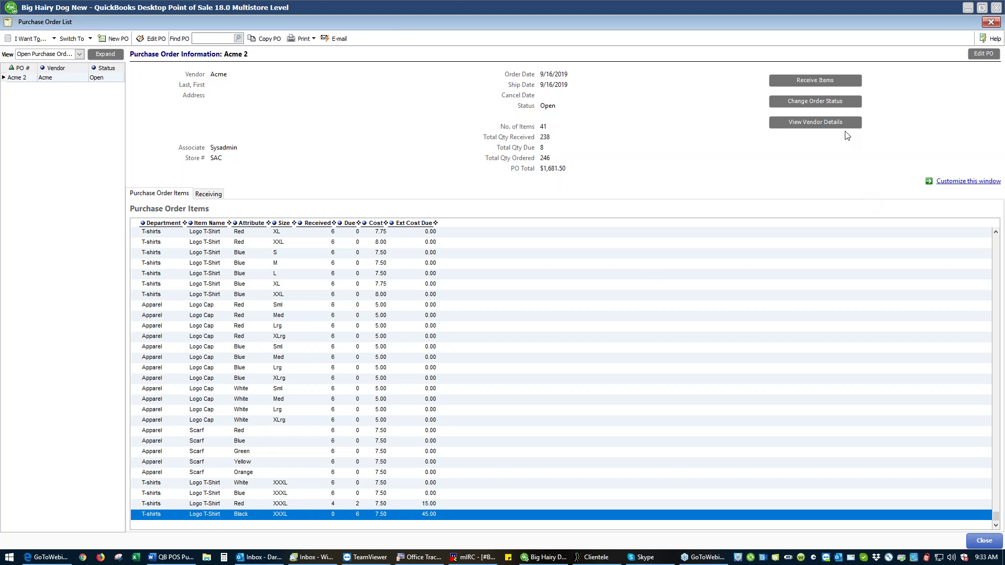
- Receive all remaining Acme 2 items on a voucher: 2 red and 6 black XXXL Logo T-Shirts
click(840, 81)
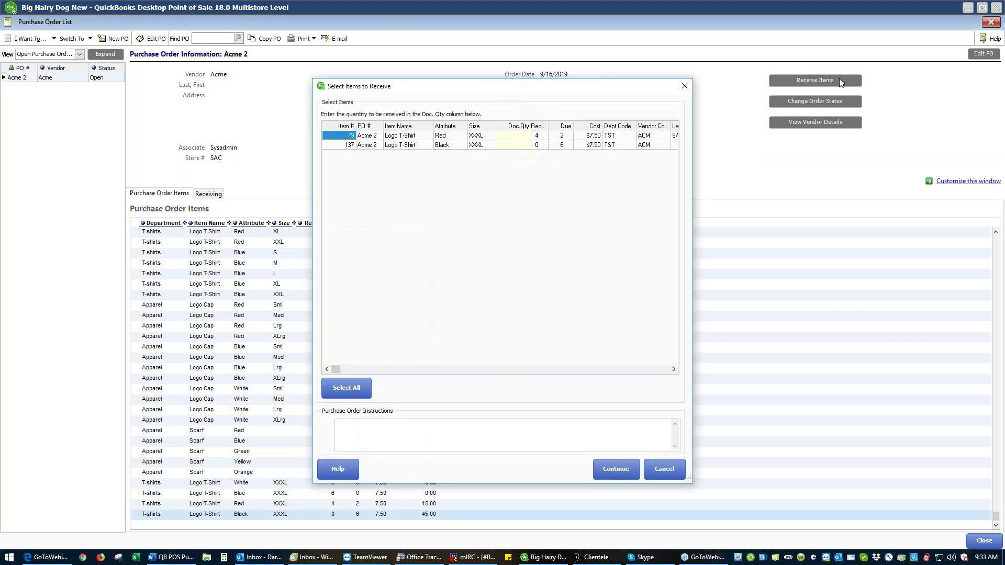
click(518, 136)
click(516, 146)
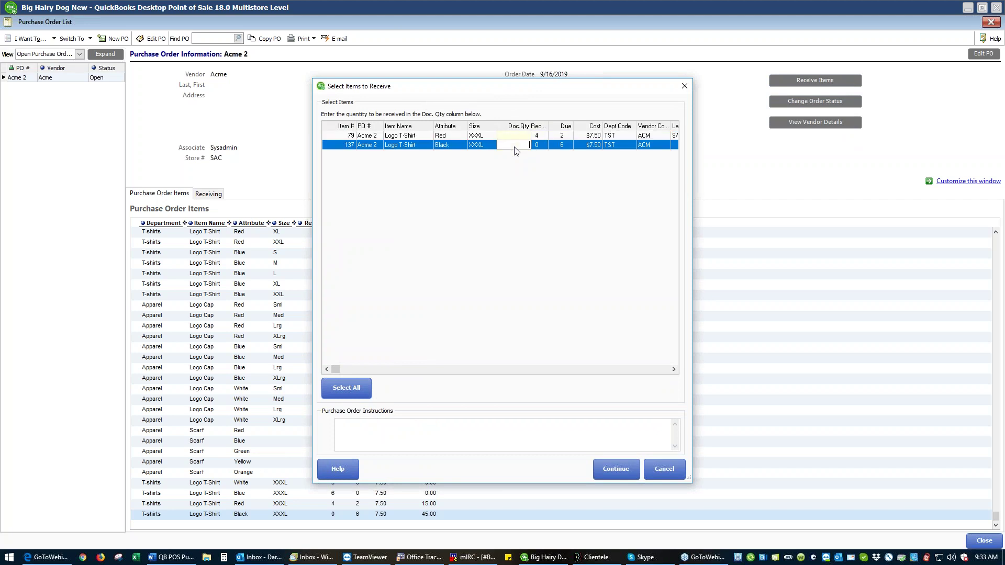
click(367, 392)
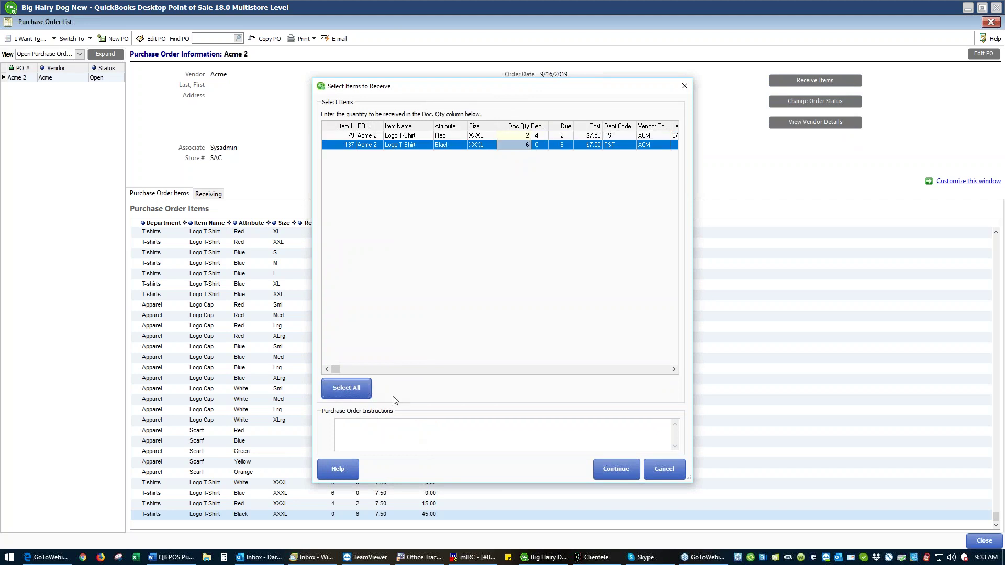
click(617, 469)
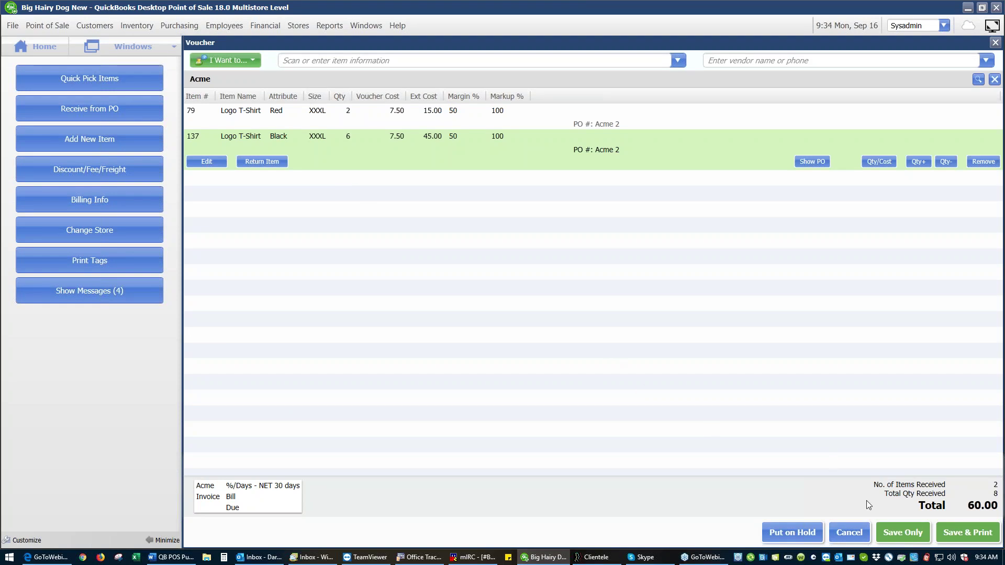
- Save the voucher for the remaining T-shirts without printing and close the voucher window
click(909, 531)
click(913, 533)
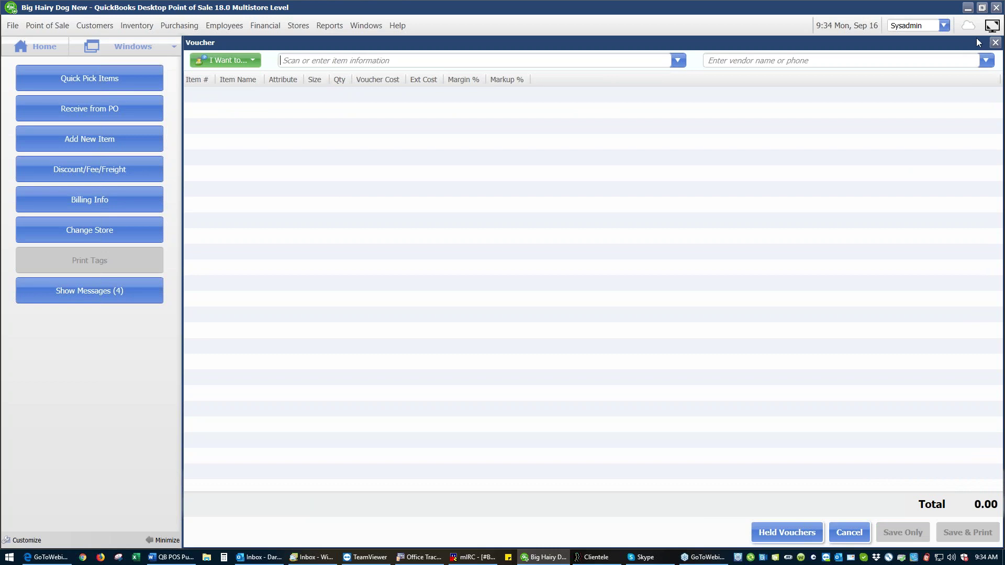
click(995, 43)
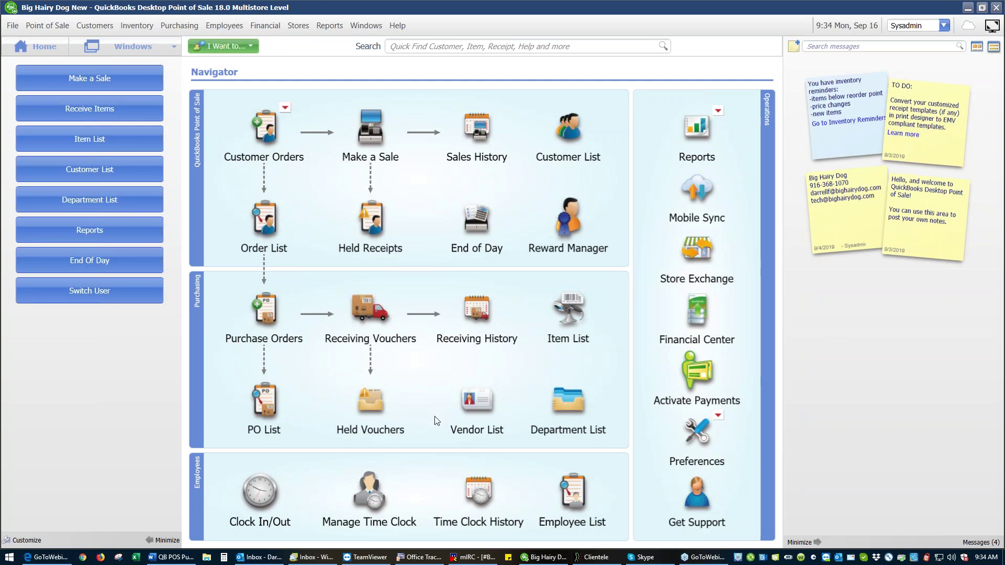
- Switch to Word to look over the Purchasing & Receiving outline and return to QuickBooks Point of Sale
click(170, 555)
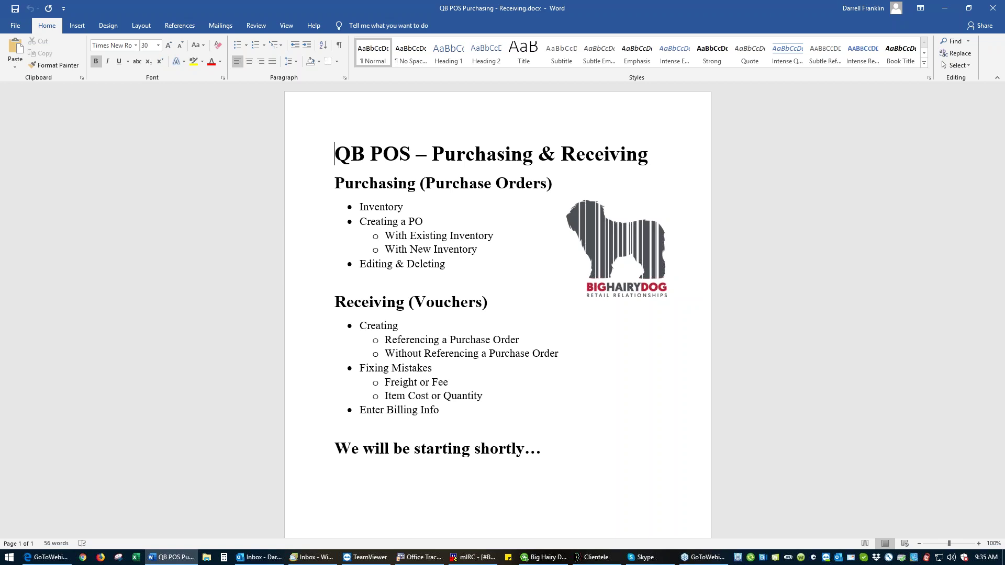
click(544, 557)
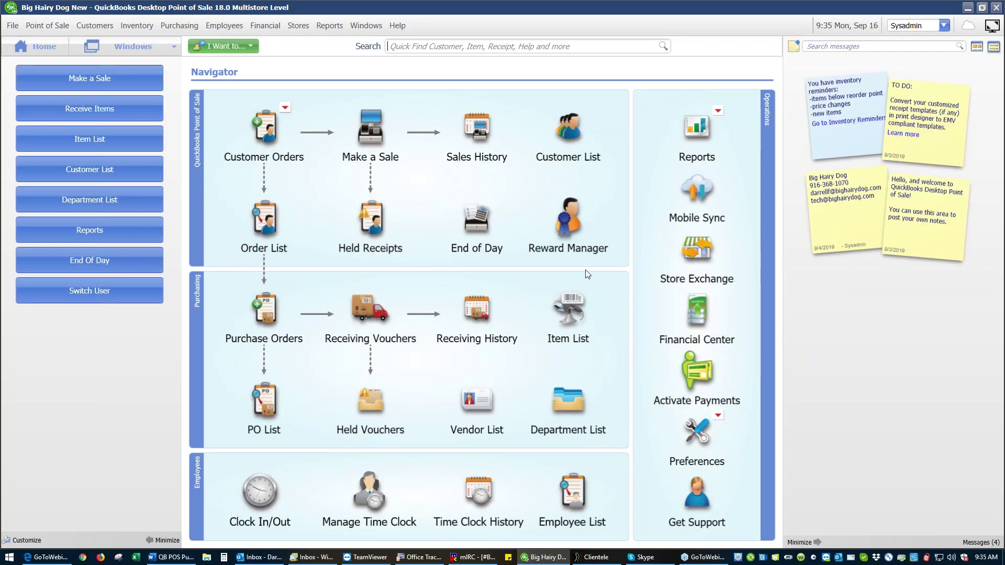
- Open the receiving history and show the details of the latest Acme voucher
click(480, 319)
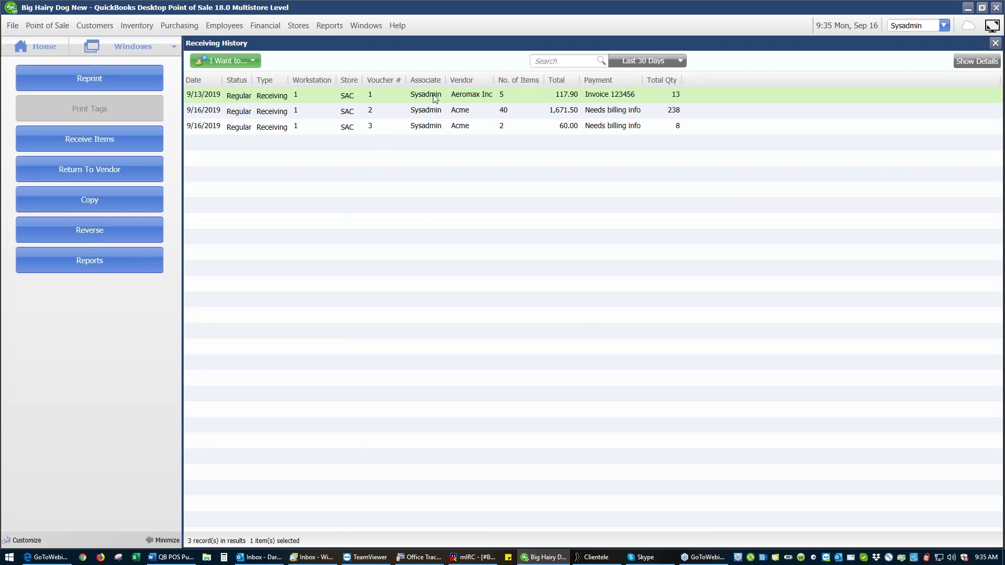
click(442, 130)
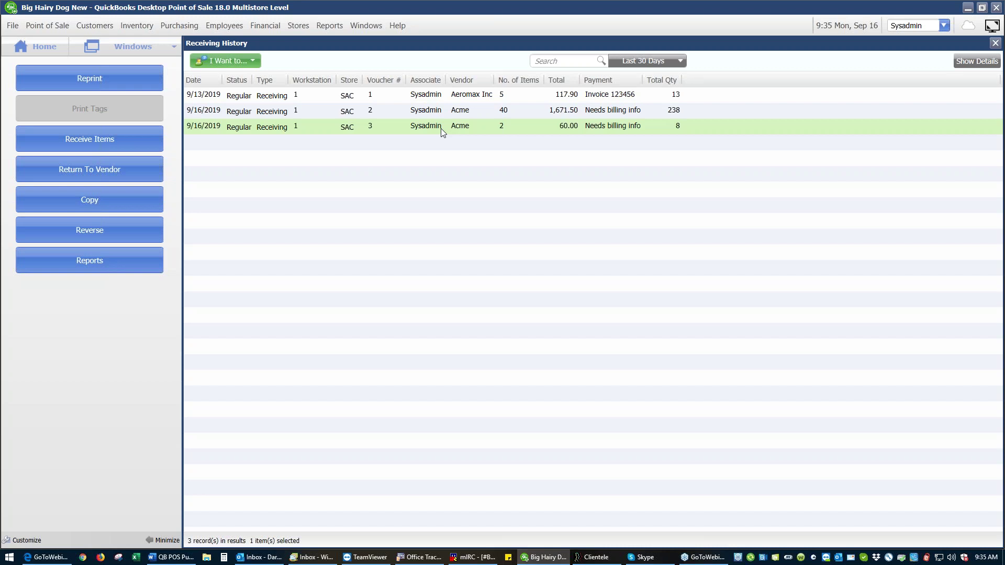
click(967, 61)
click(967, 62)
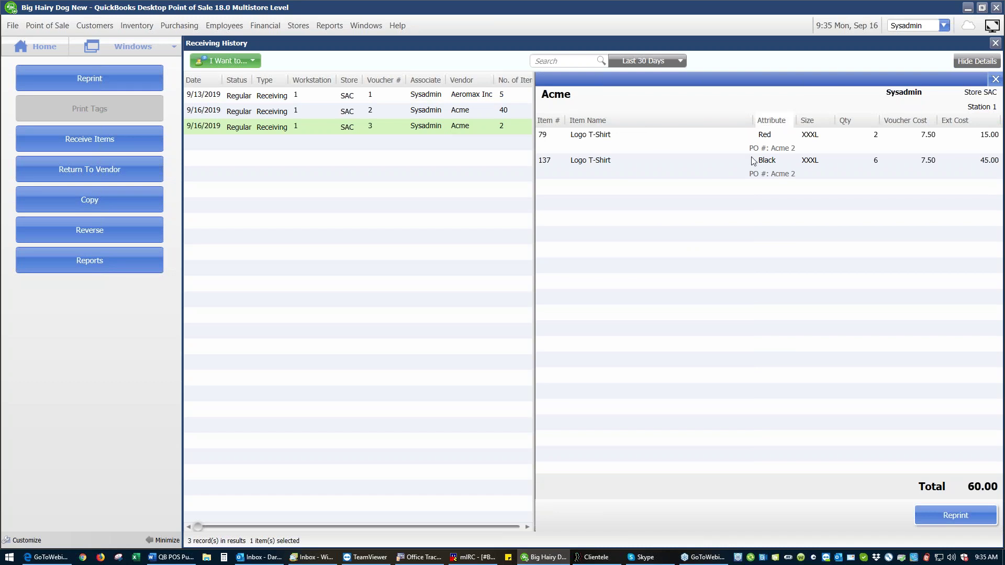
- Compare the voucher costs of the red and black Logo T-Shirt lines in the voucher details
click(924, 139)
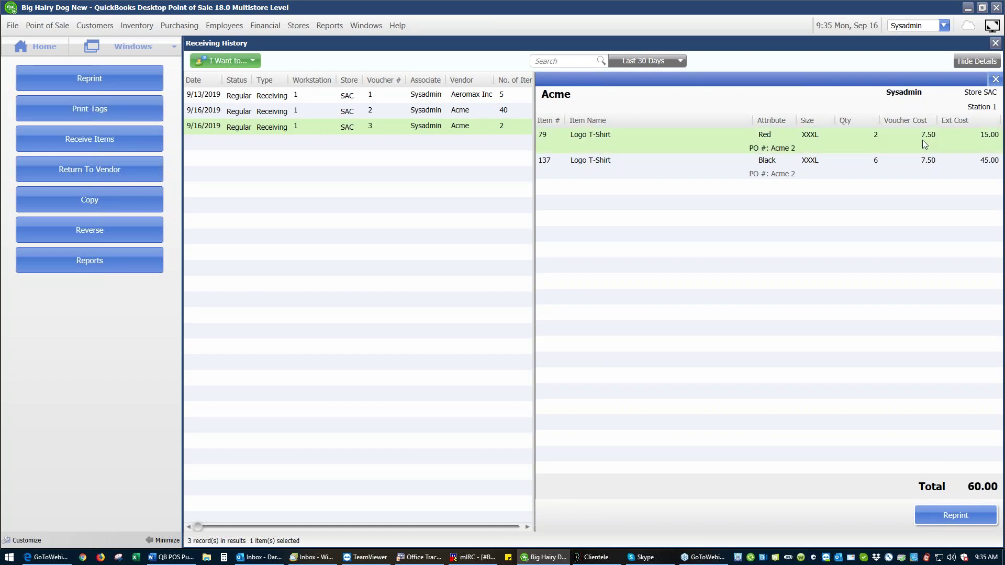
click(930, 165)
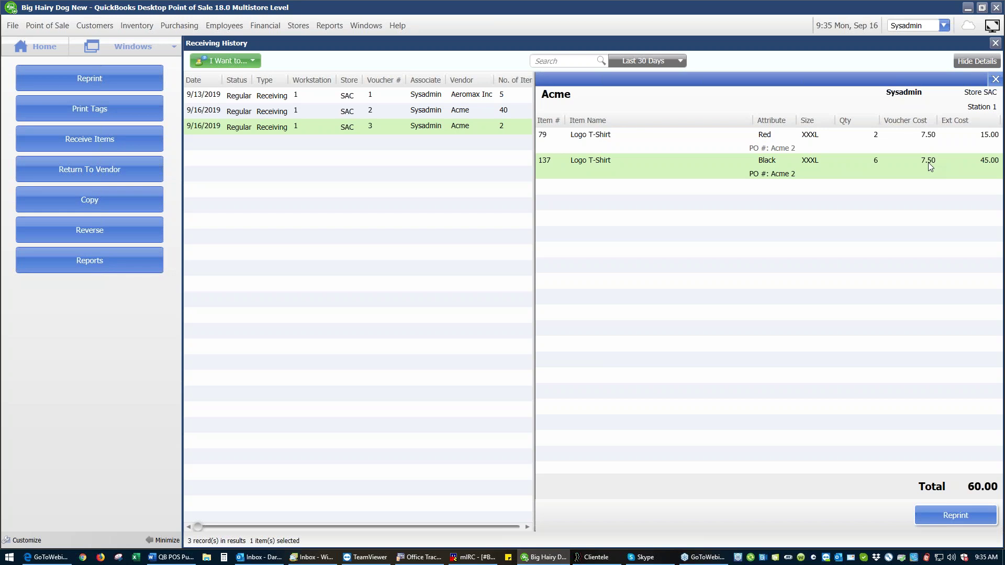
click(930, 139)
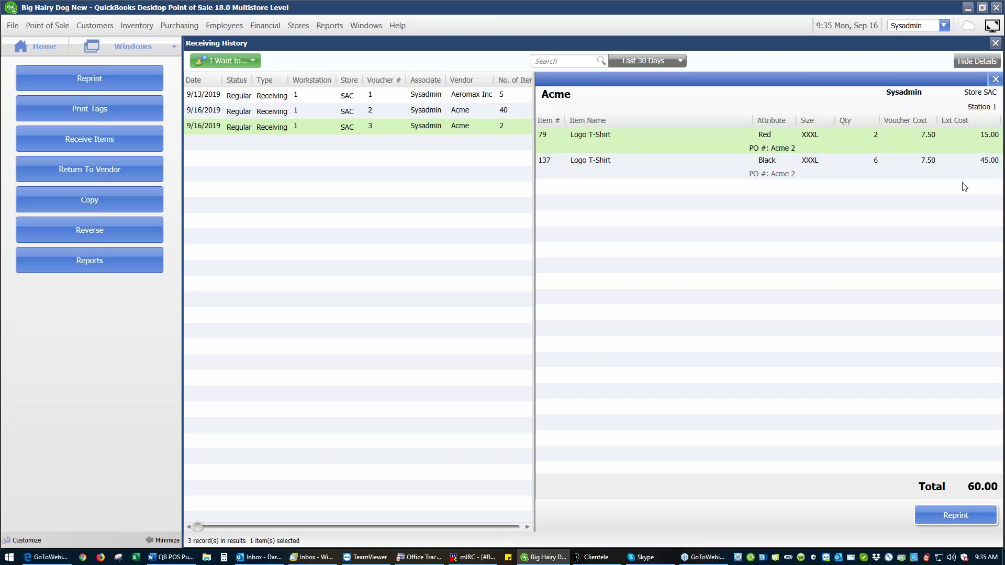
click(936, 165)
click(927, 140)
click(930, 158)
click(931, 139)
- Copy the latest Acme voucher and set the red Logo T-Shirt's voucher cost to 8.00
click(153, 197)
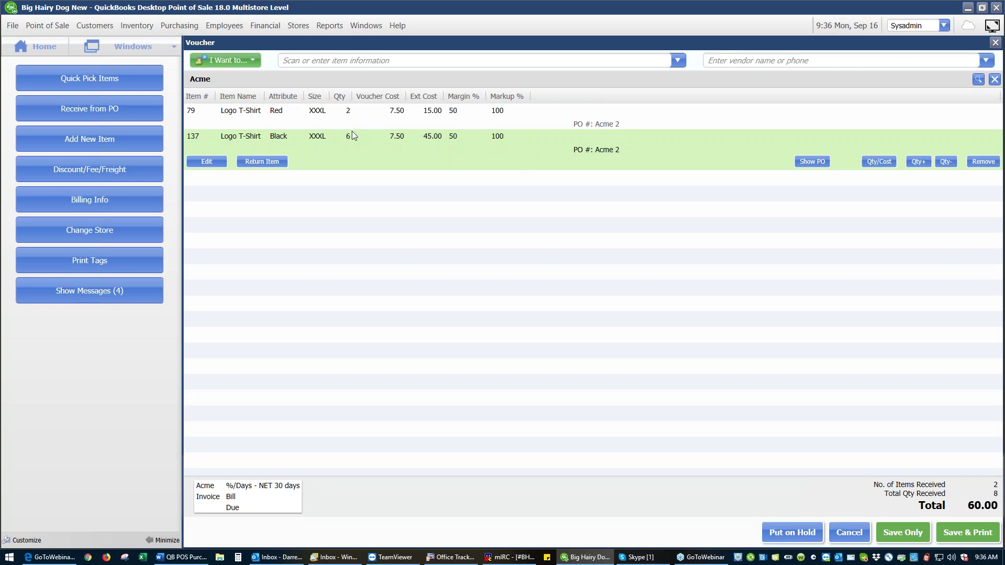
click(395, 115)
click(395, 115)
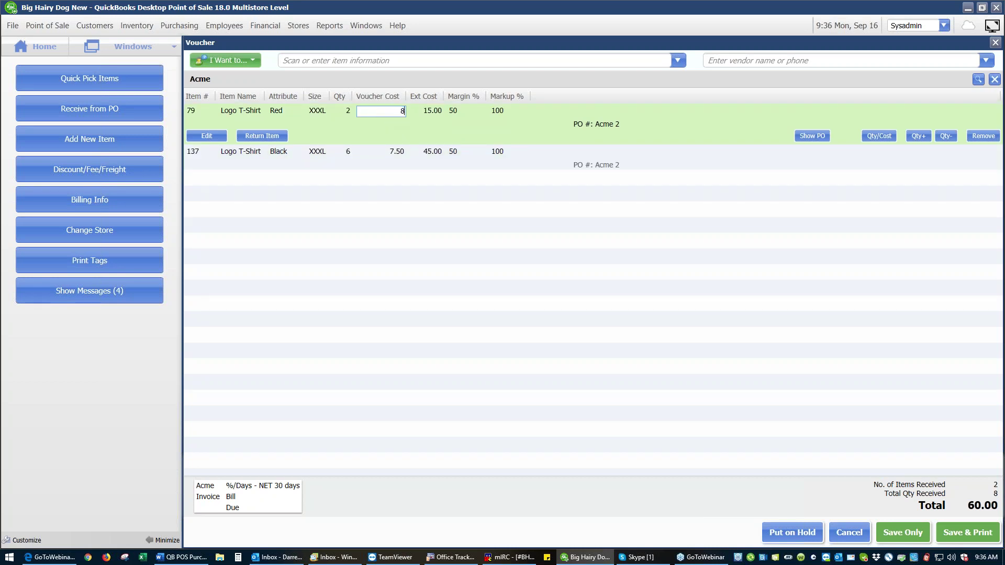
text(.00)
- Set the black Logo T-Shirt's voucher cost to 8.00 on the copied voucher
click(395, 153)
click(395, 137)
text(8.)
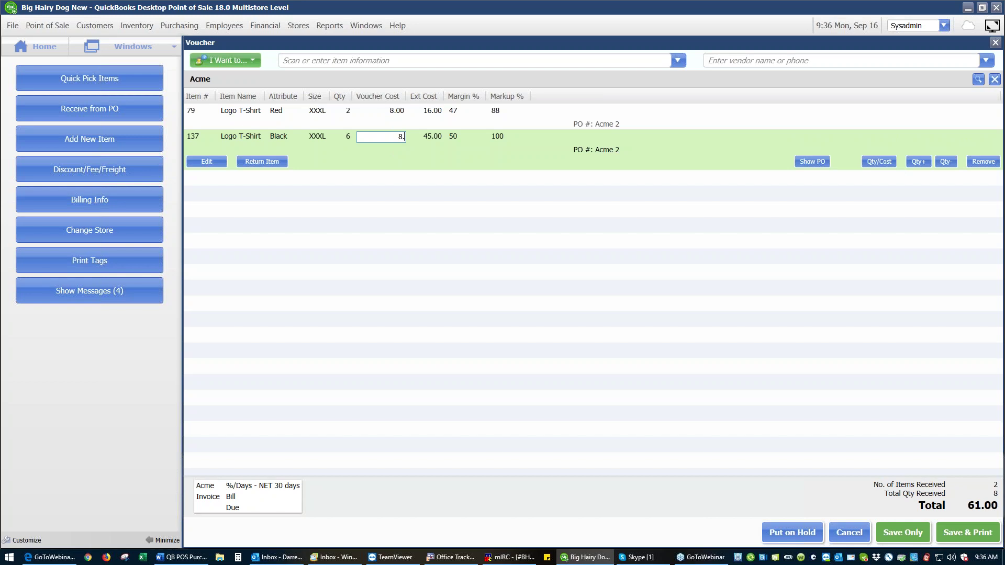
text(00)
click(463, 124)
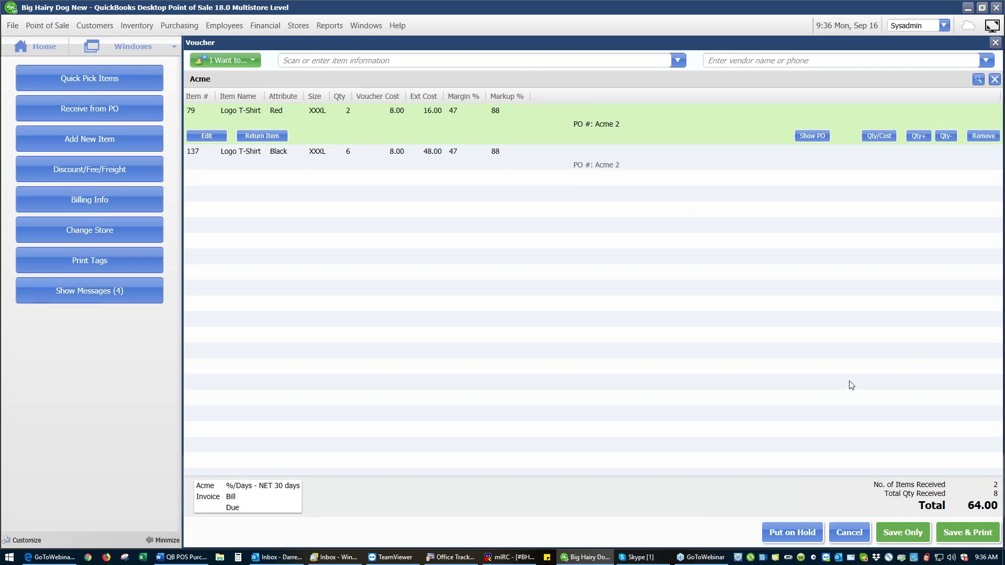
- Save the copied voucher without printing or reviewing item prices, and close the voucher window
click(908, 533)
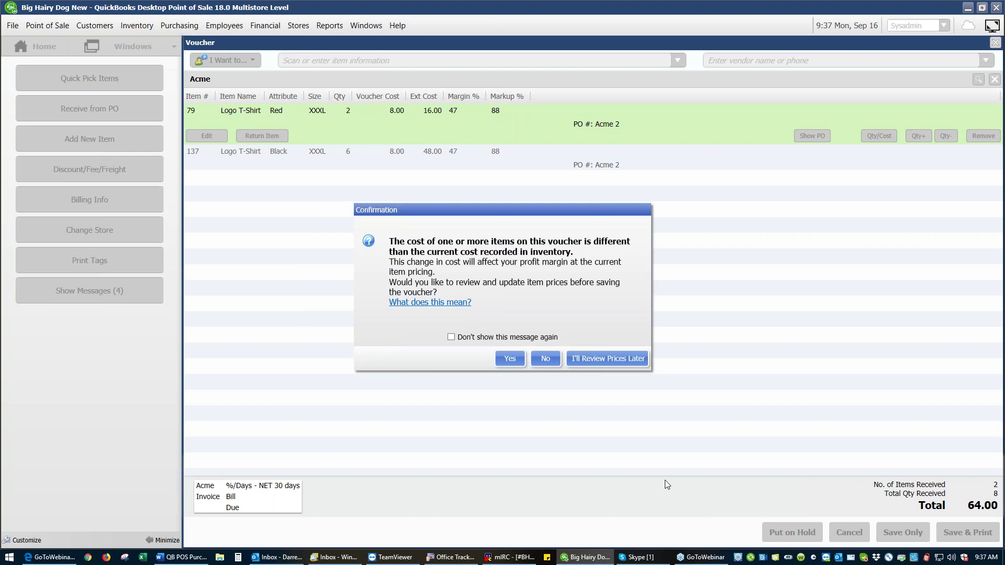
click(547, 361)
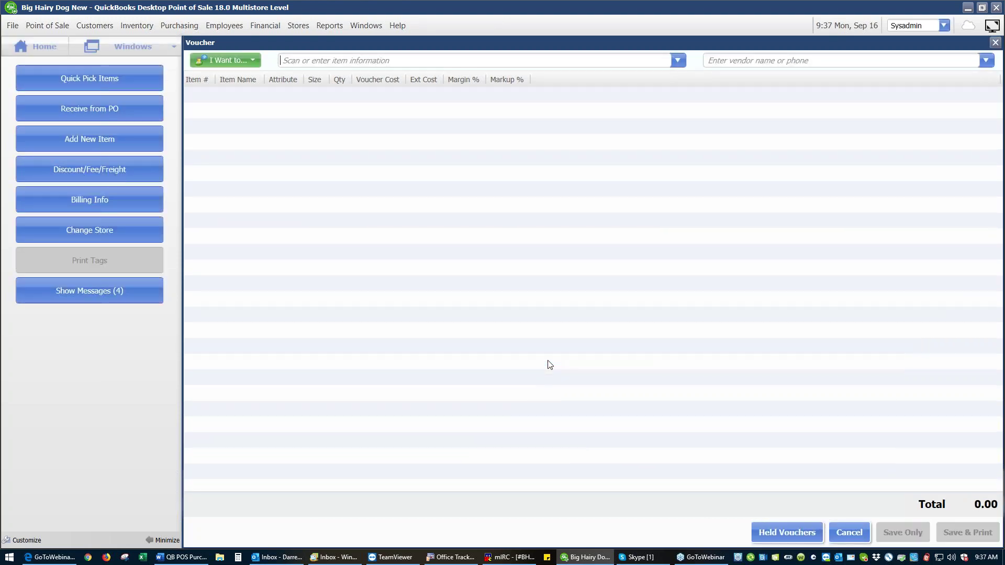
click(996, 43)
click(501, 332)
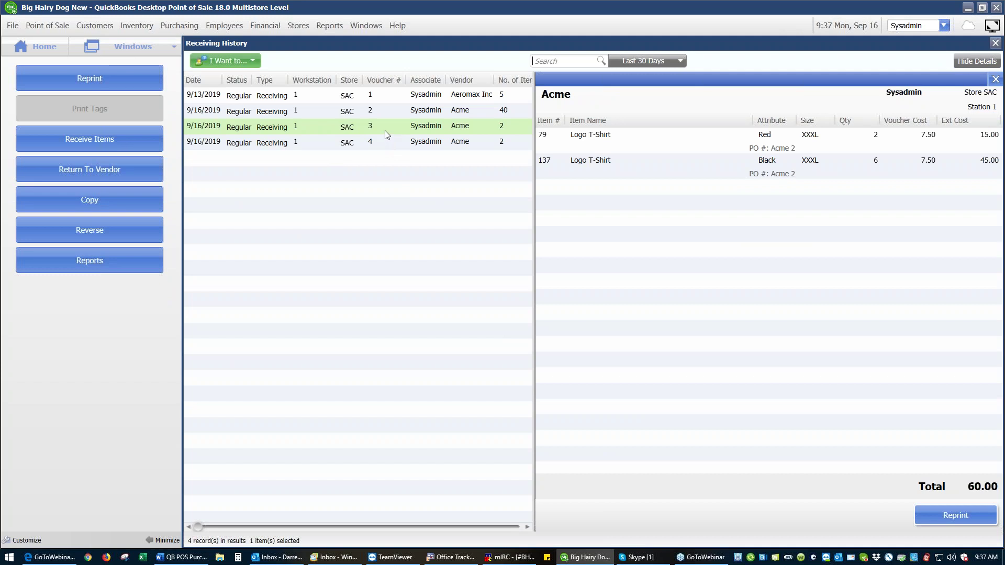
- Compare Acme vouchers 3 and 4 and reverse voucher 3, declining to set its purchase order's status to Open
click(387, 148)
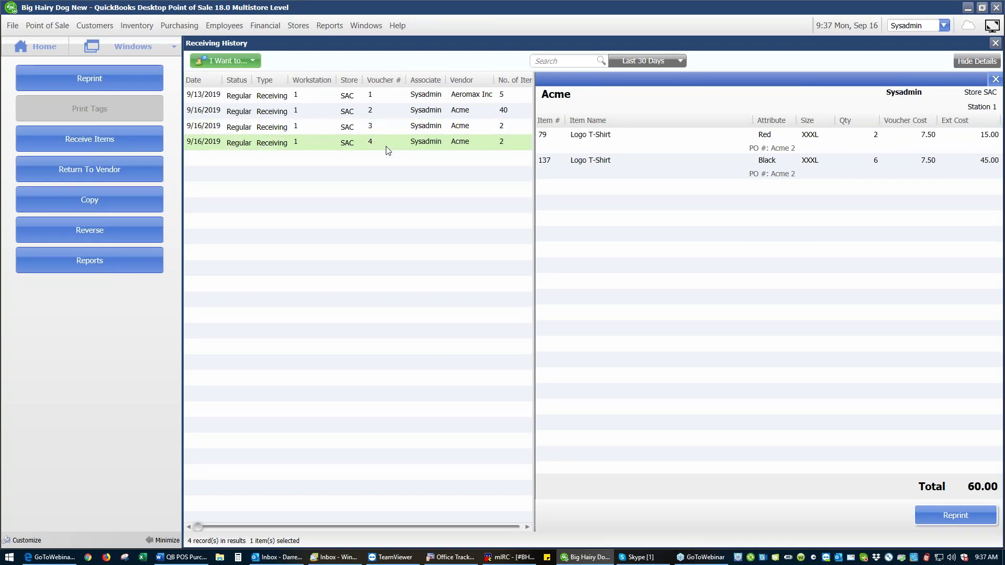
click(388, 133)
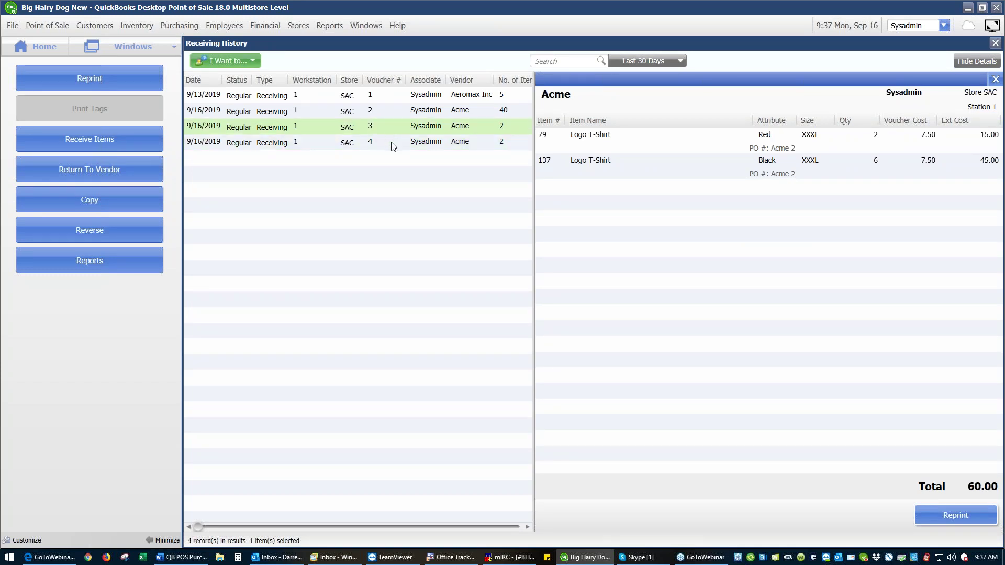
click(394, 143)
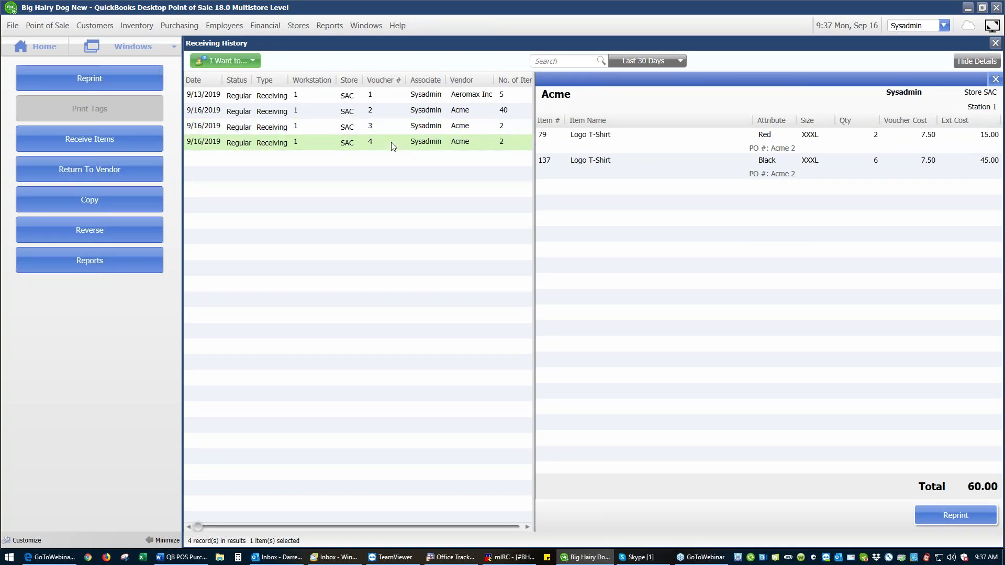
click(455, 129)
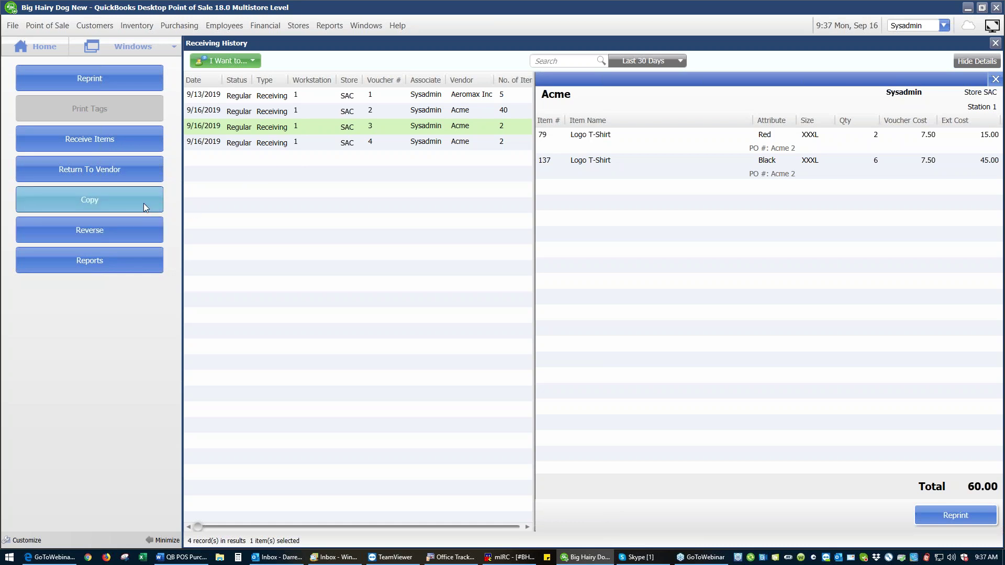
click(124, 227)
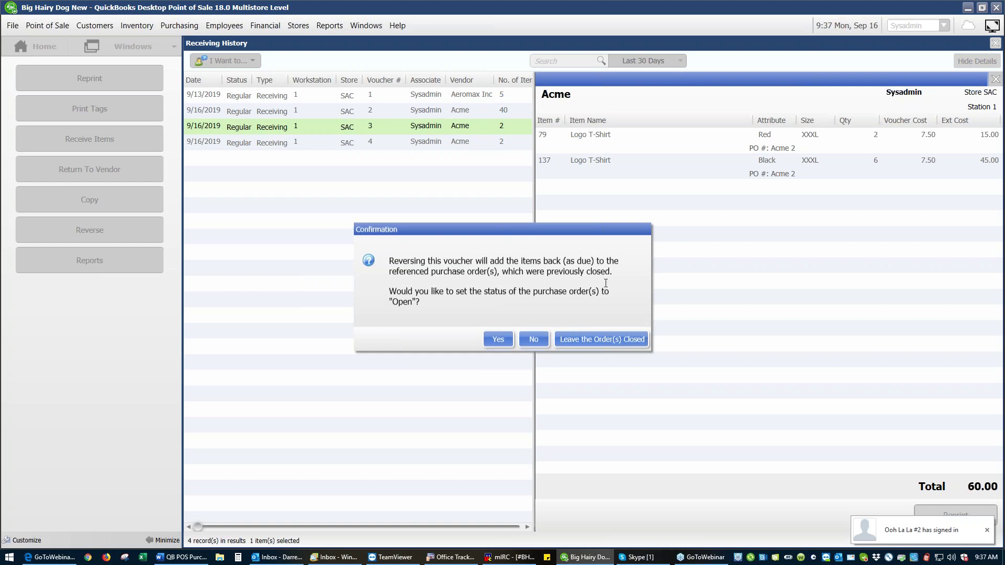
click(541, 338)
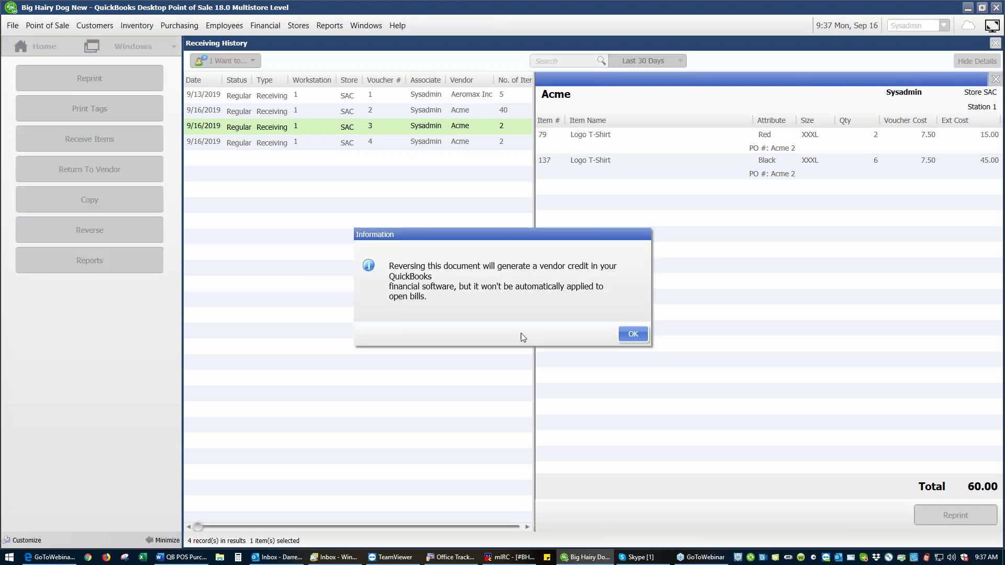
click(628, 340)
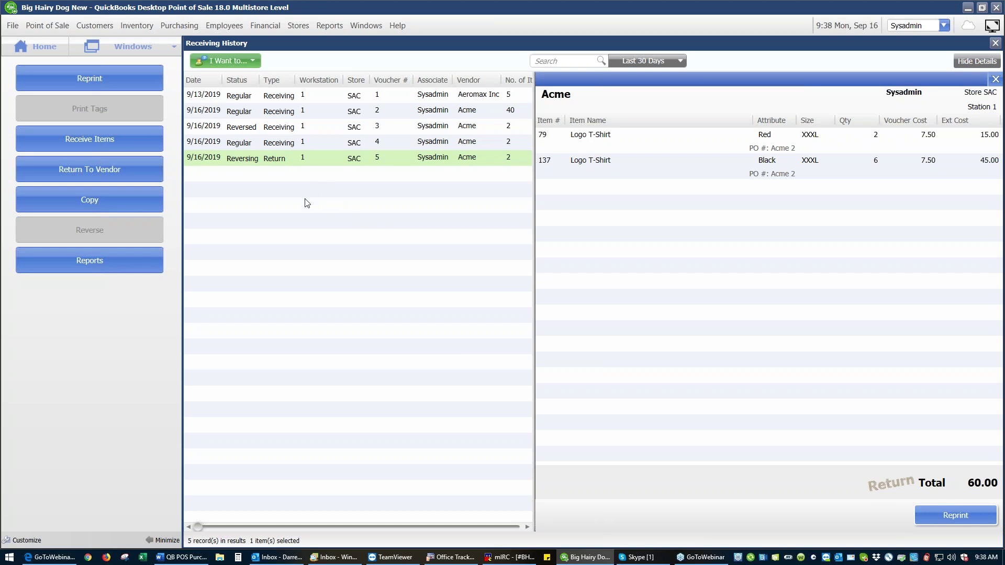
- Compare the details of the reversed voucher 3 and the reversing return, and close the receiving history
click(279, 129)
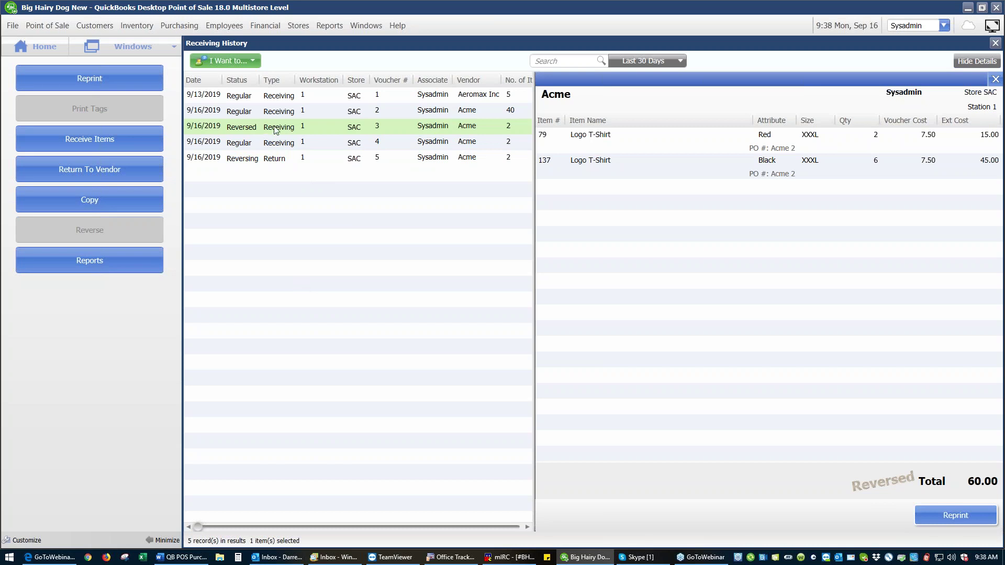
click(266, 164)
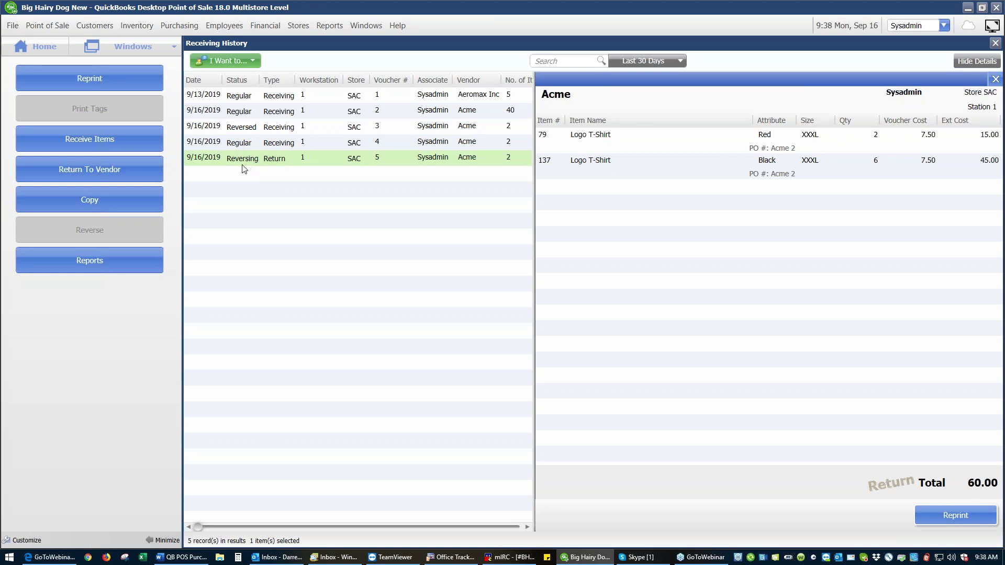
click(260, 130)
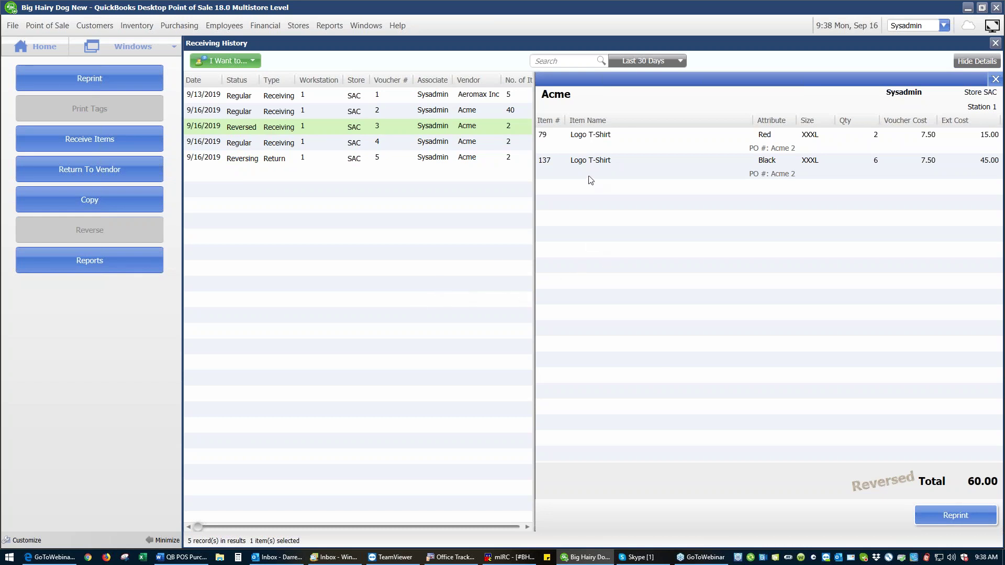
click(993, 80)
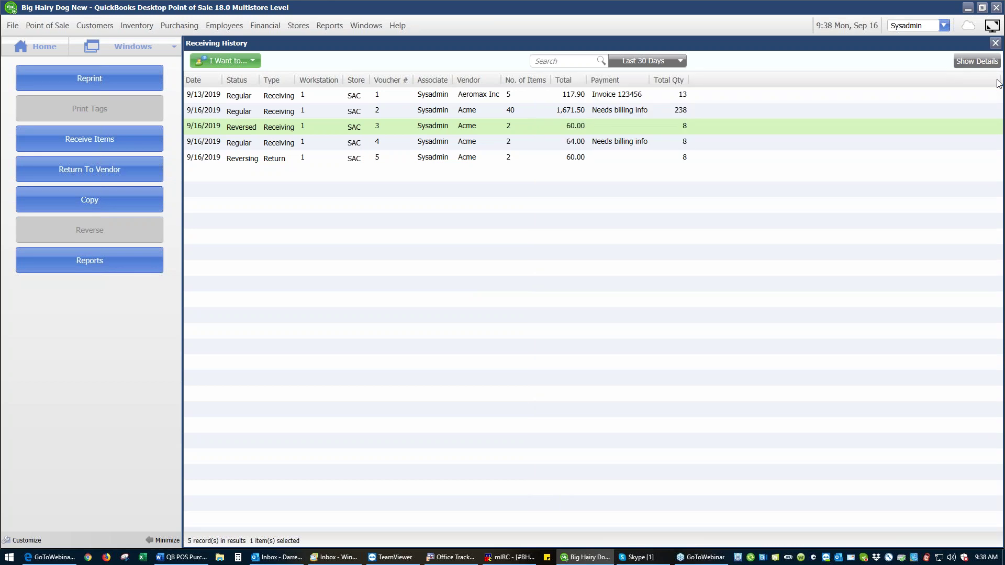
click(995, 43)
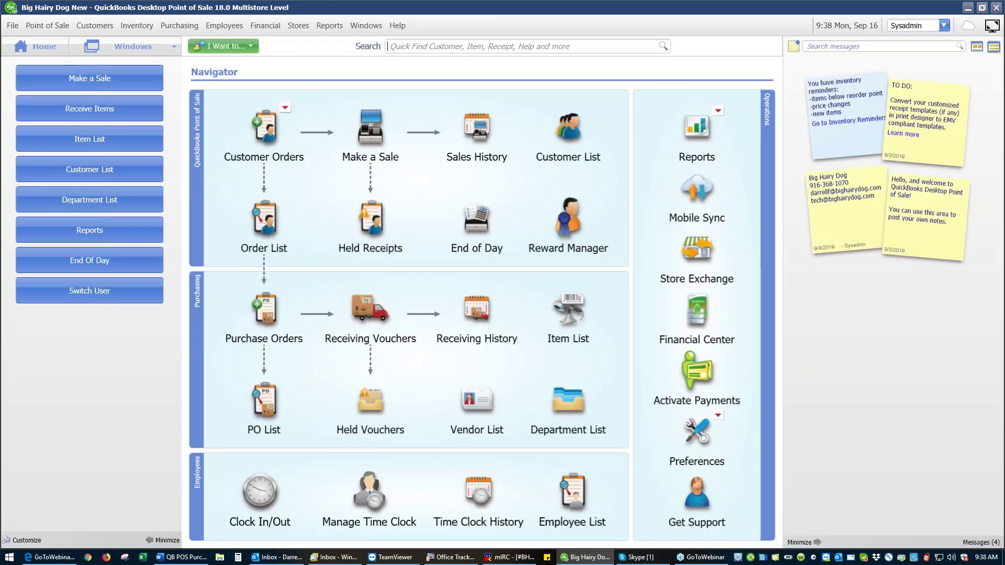
- Search the item list for item 79 to check its cost, and close the list
click(122, 135)
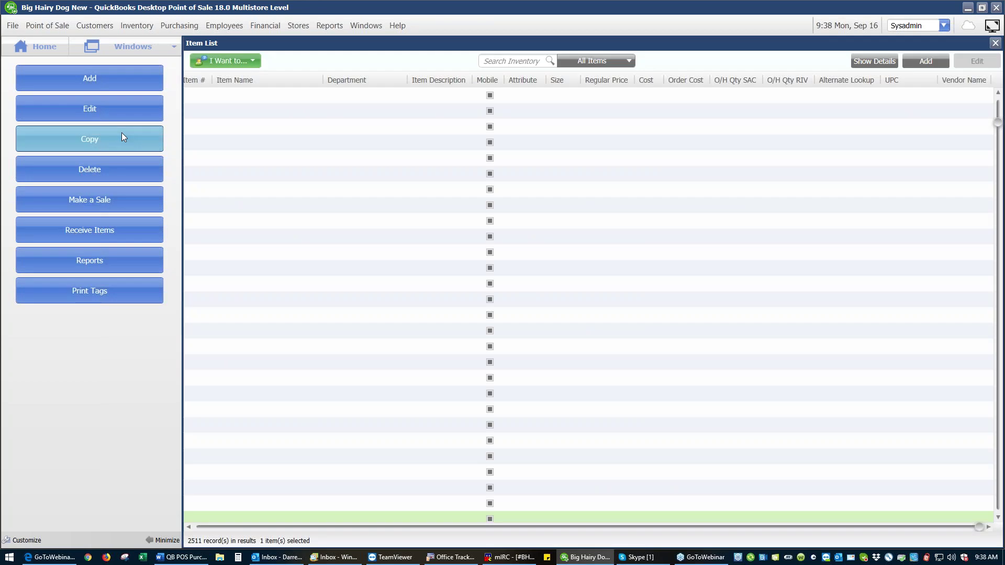
text(79)
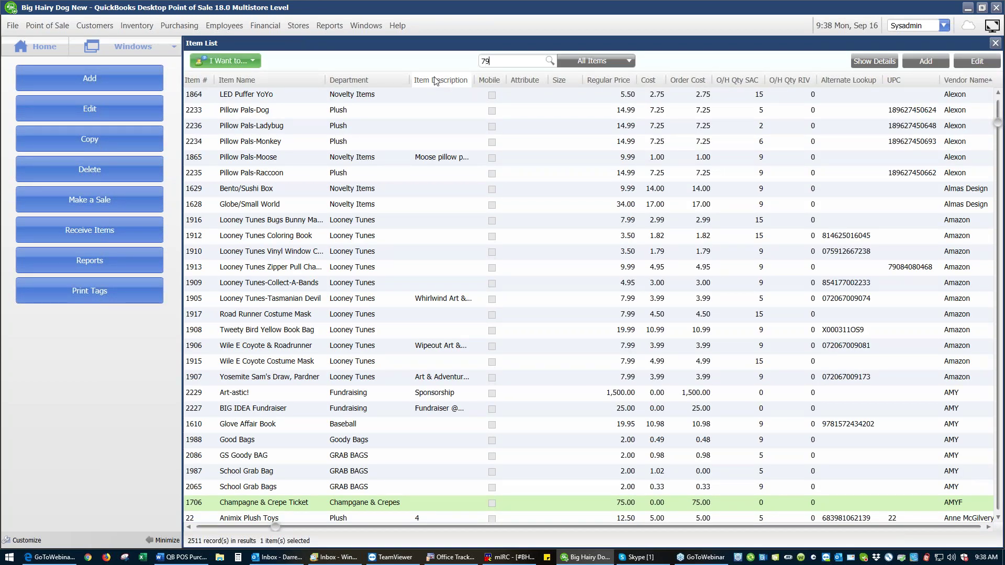
key(Return)
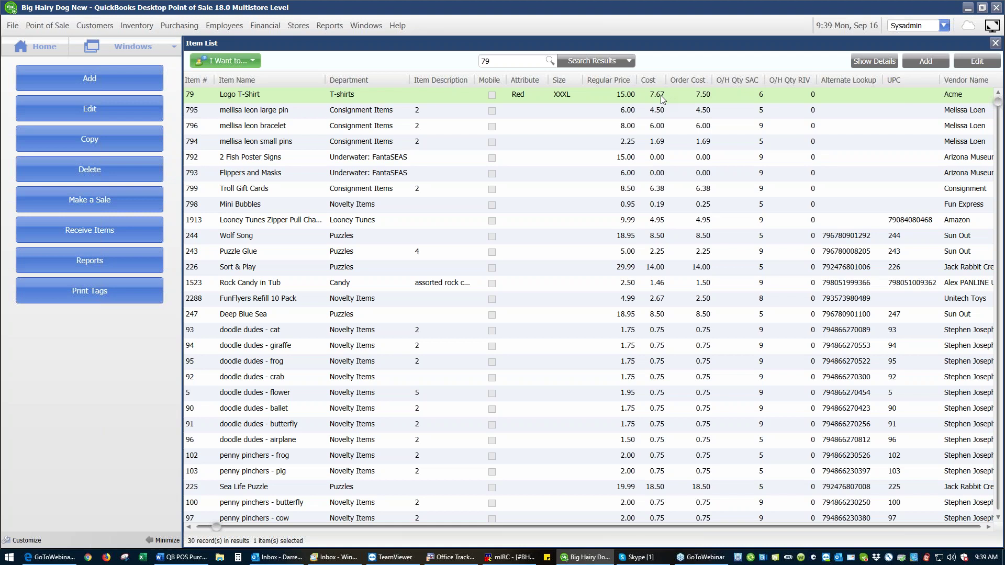
click(996, 44)
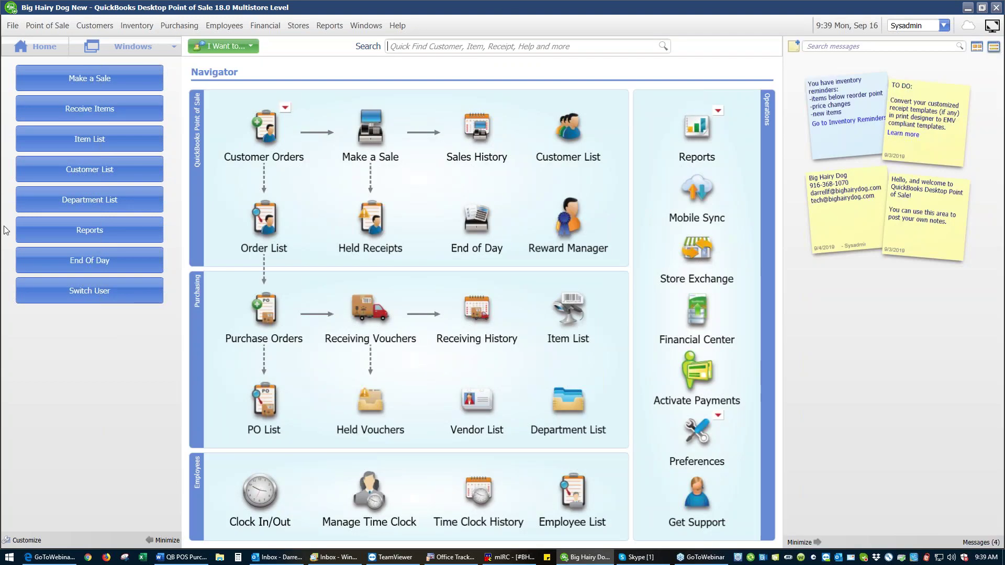
- Switch to Word, close the Purchasing & Receiving outline, and select voucher 2 in the Point of Sale receiving history
click(180, 558)
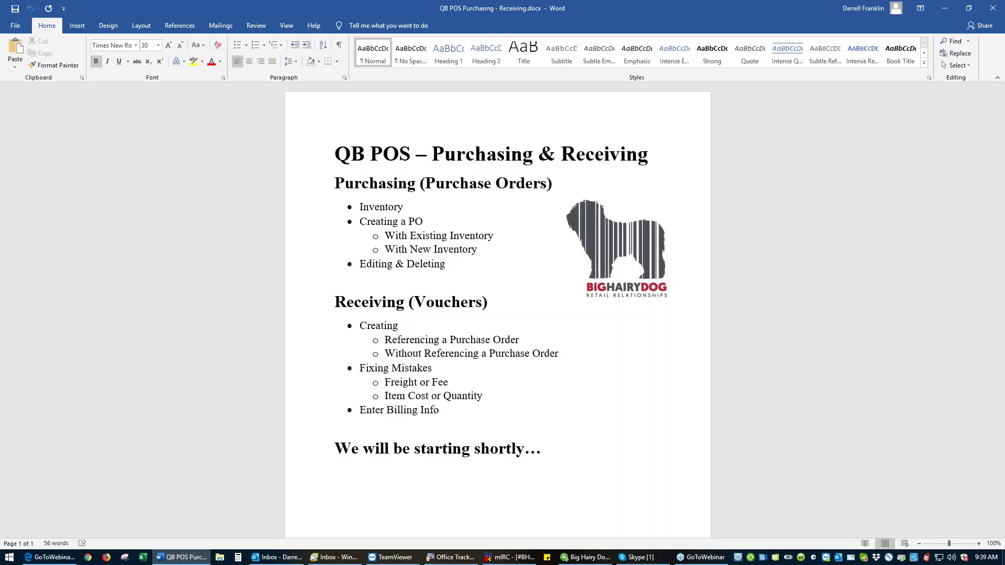
click(993, 11)
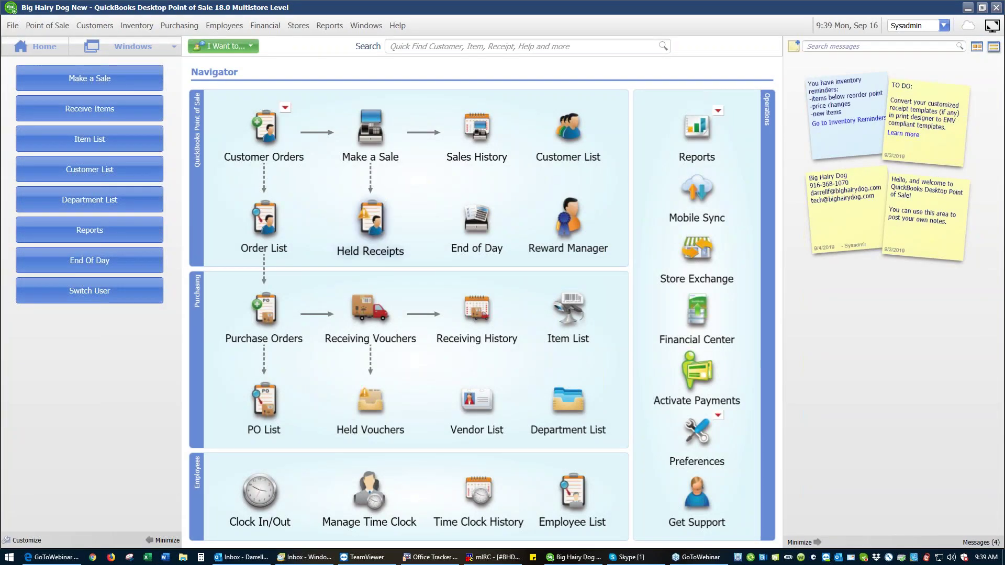
click(477, 311)
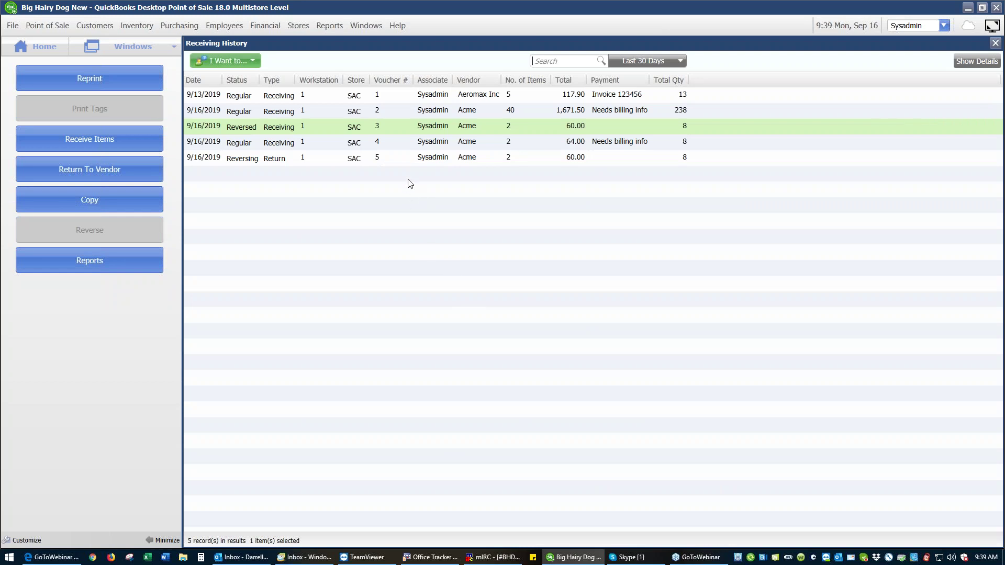
click(632, 146)
click(633, 117)
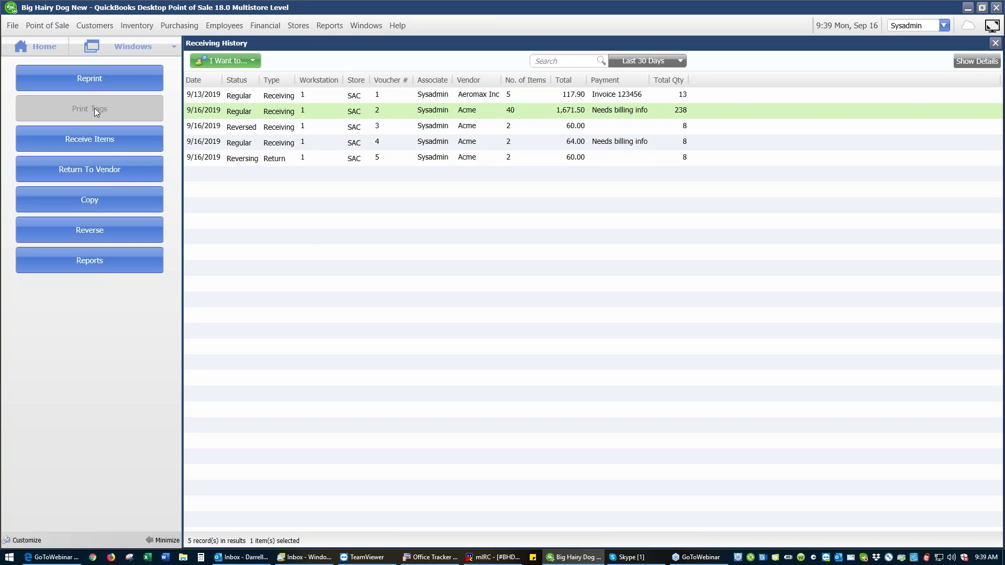
- Customize the receiving history task buttons by adding Billing Info and Discount/Fee/Freight
right_click(91, 303)
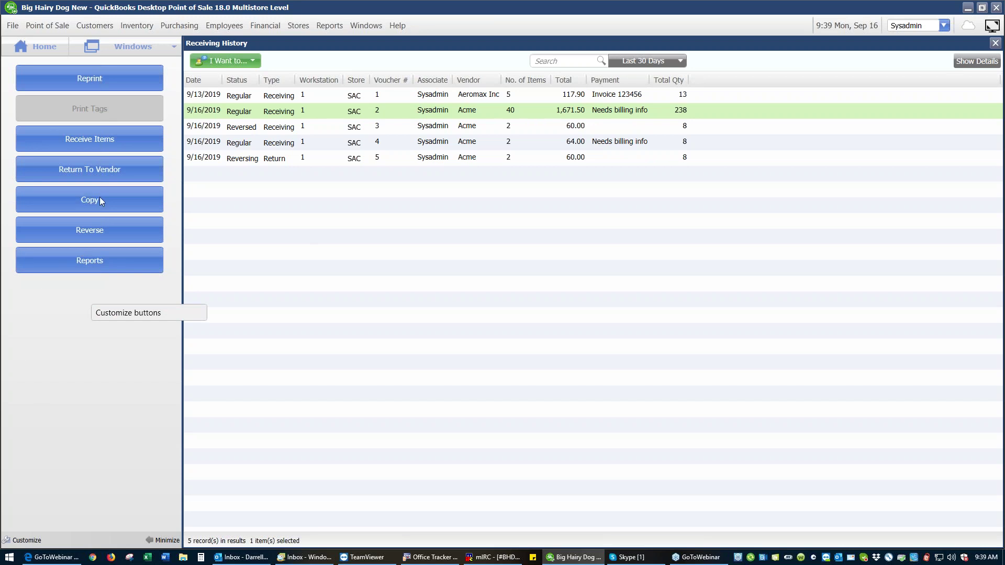
click(108, 313)
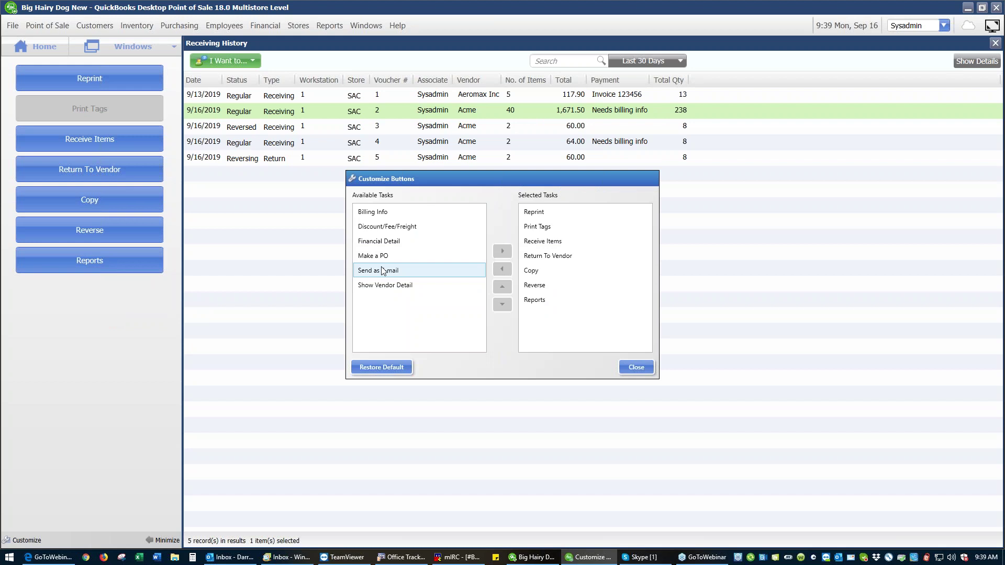
click(388, 215)
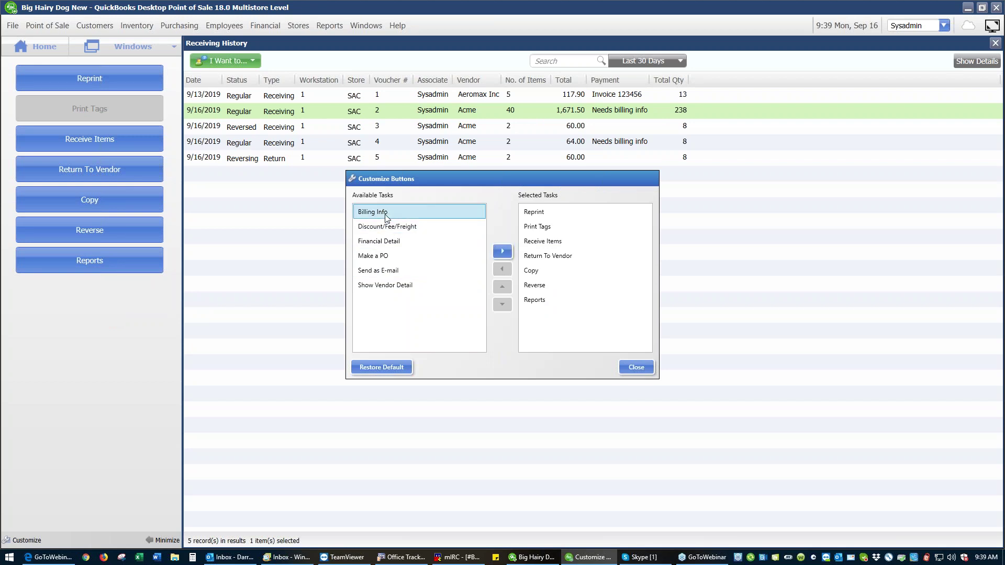
click(502, 252)
click(437, 219)
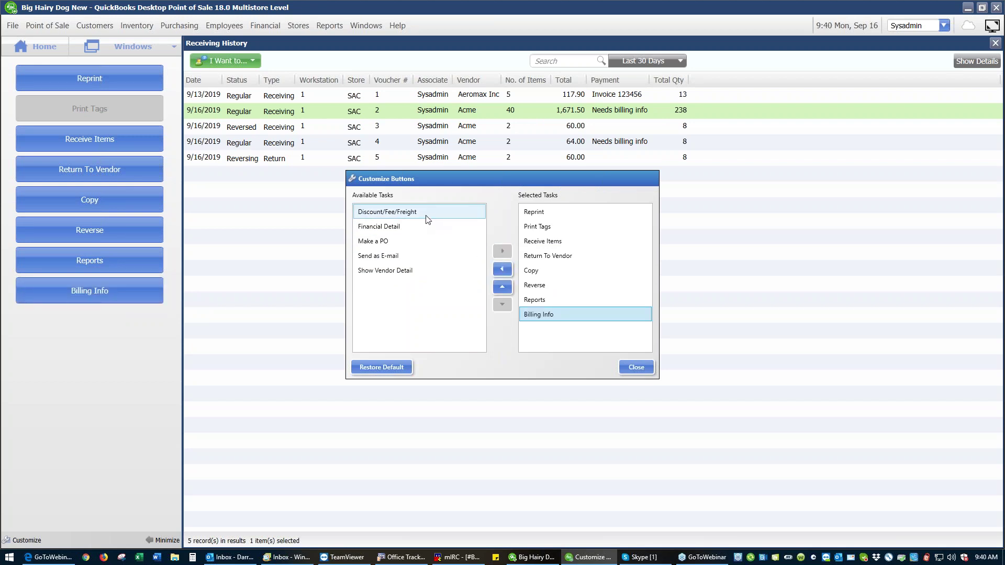
click(501, 253)
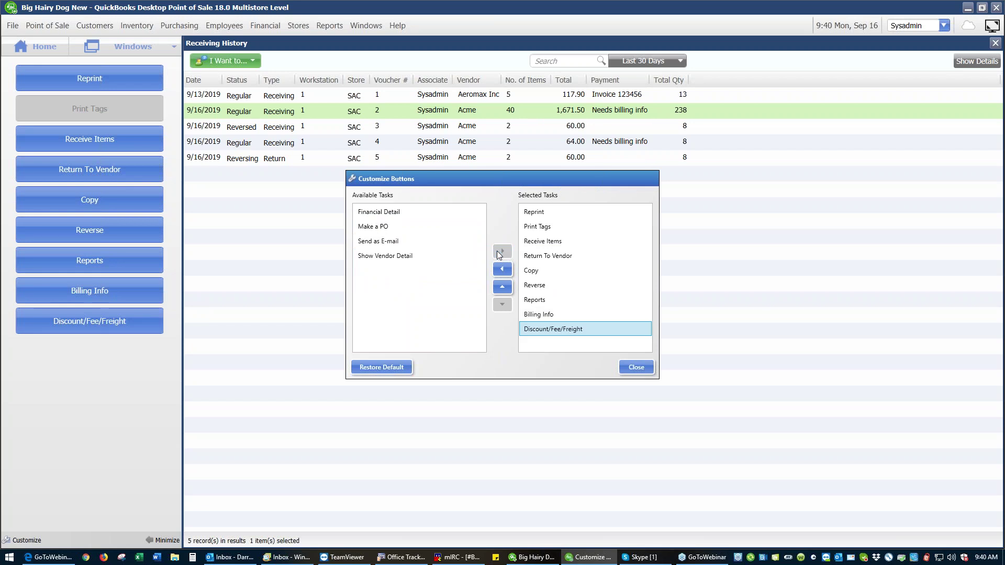
click(625, 369)
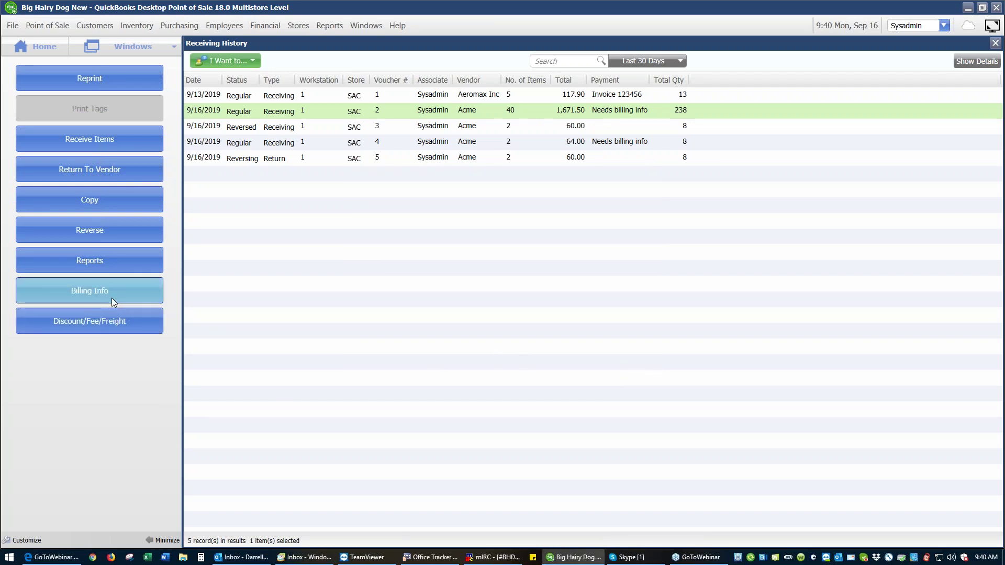
- Review the discount, fee and freight amounts of voucher 2 and accept them
click(103, 322)
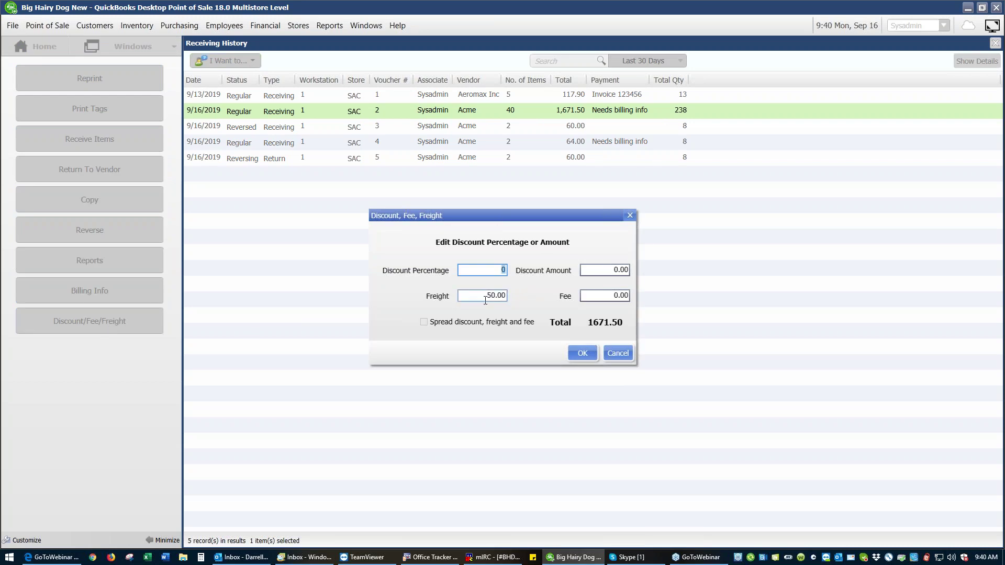
click(594, 354)
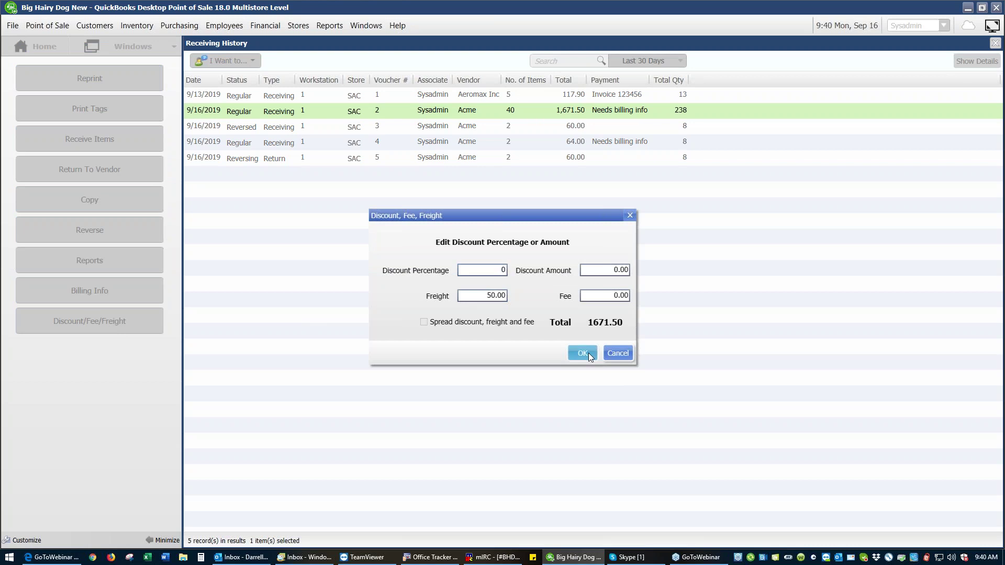
- Enter the vendor's invoice number in the billing info of voucher 2 and set the bill date to 9/16/2019
click(97, 299)
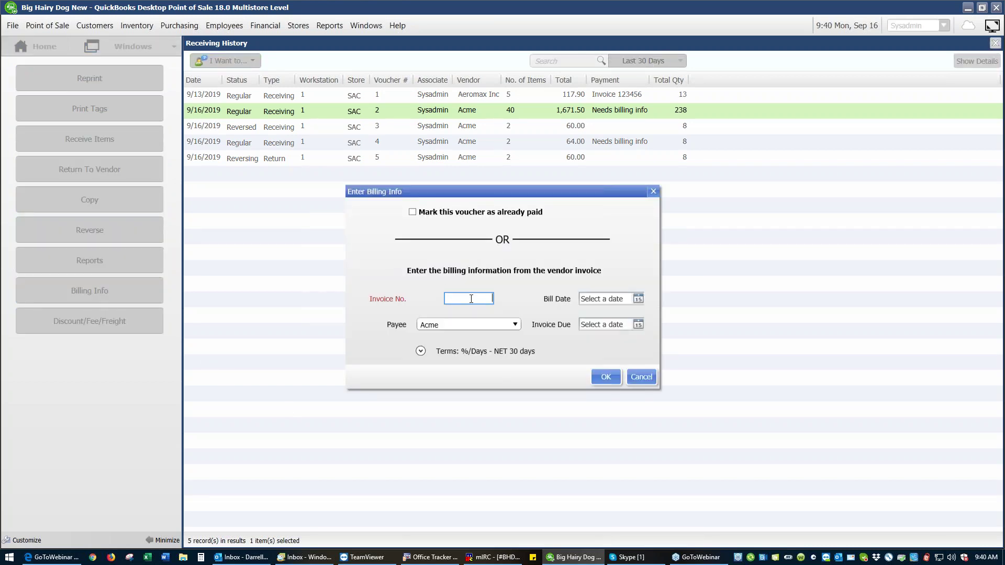
text(5248972)
click(638, 298)
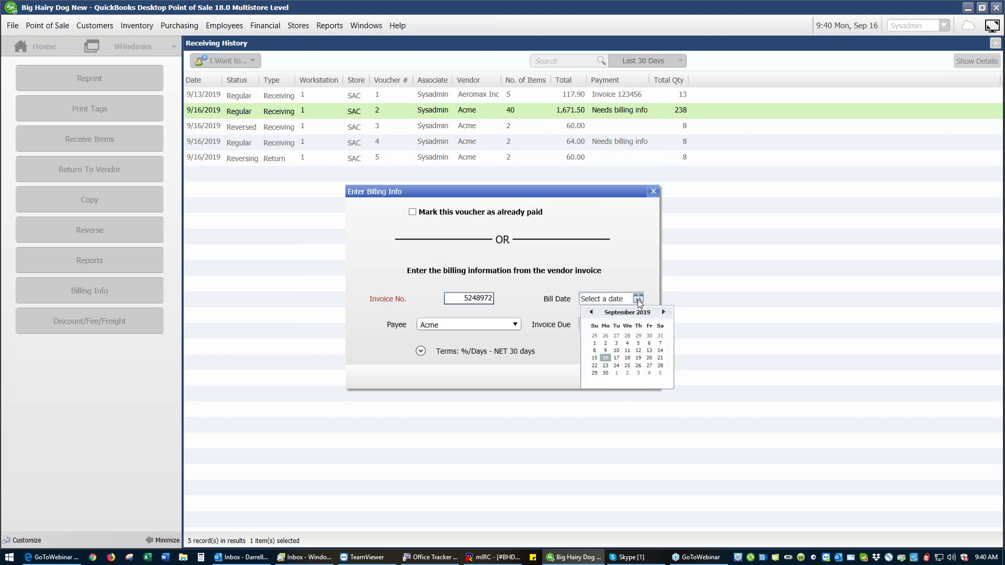
click(605, 358)
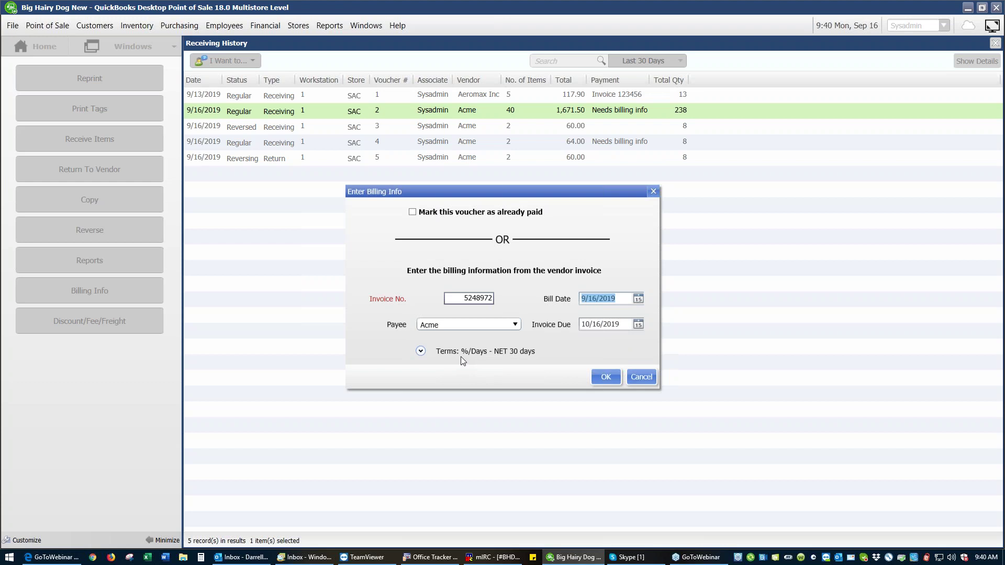
- Review the payment terms and the invoice due date of voucher 2, and accept the billing info
click(421, 352)
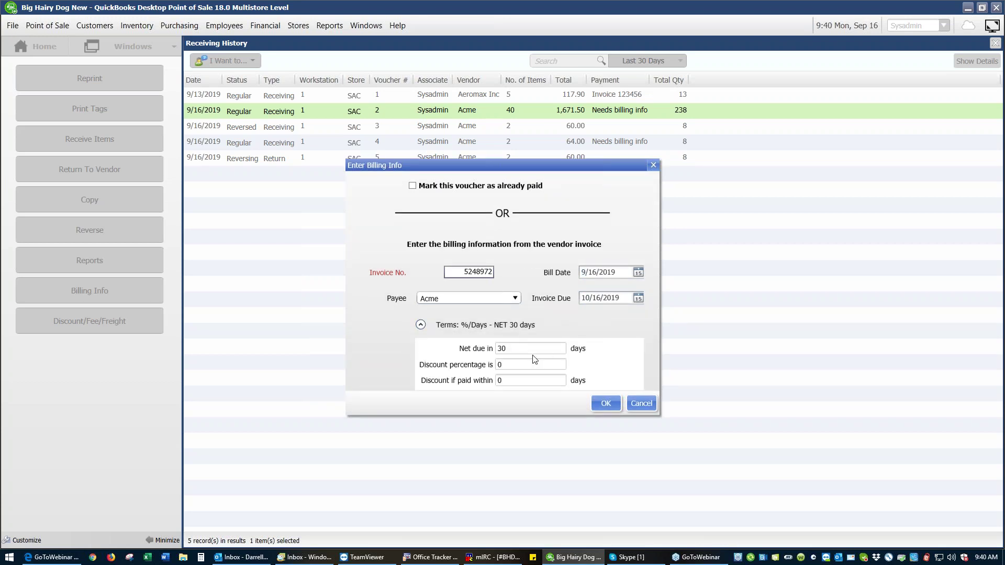
click(622, 299)
click(638, 299)
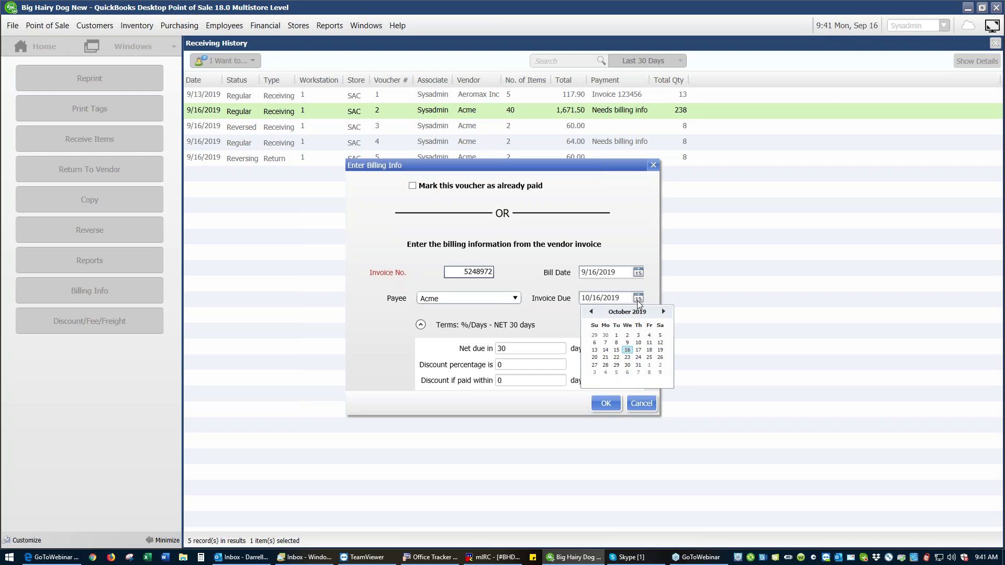
click(737, 298)
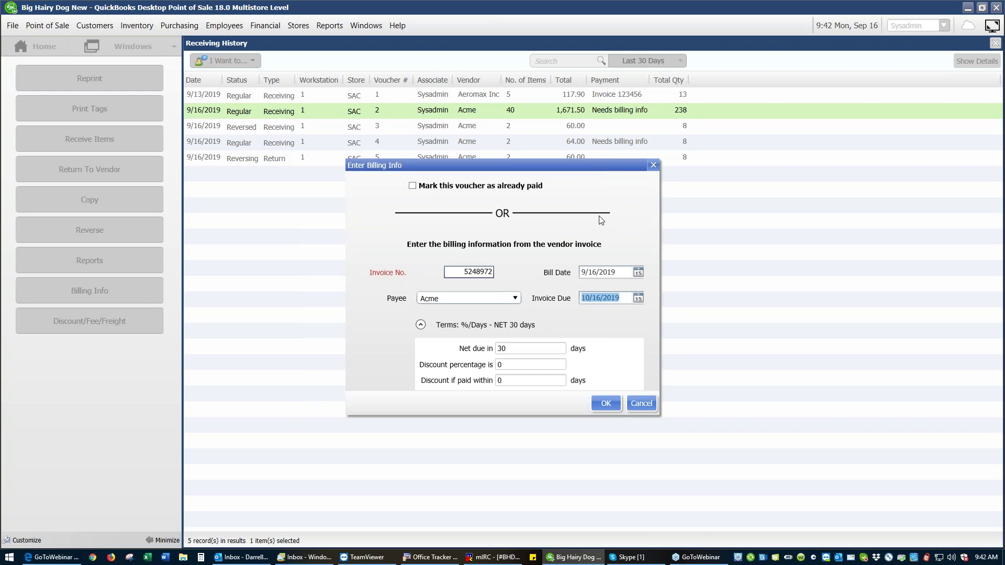
click(604, 411)
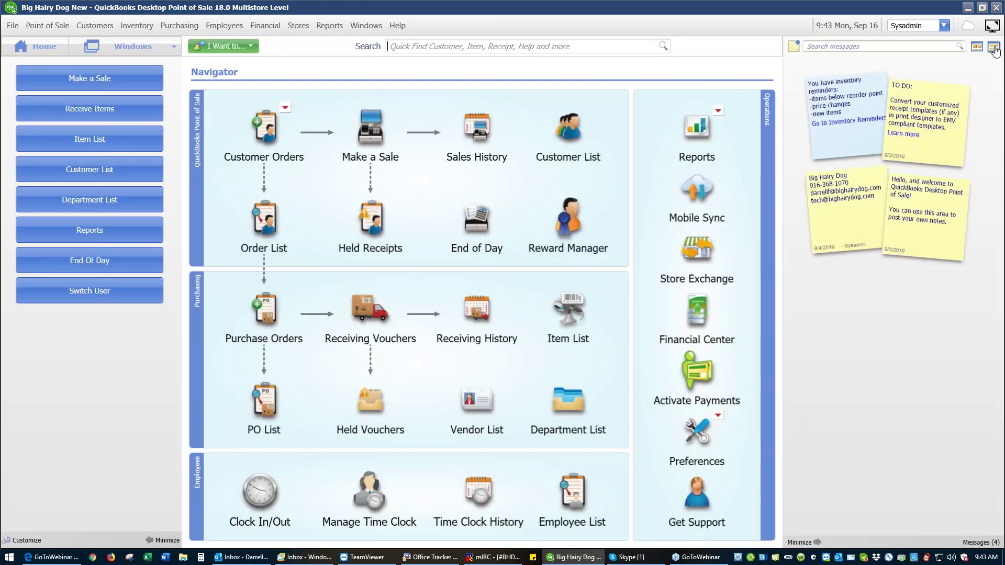
- Close the receiving history and return to the home page with its contact note
click(995, 44)
mouse_move(839, 199)
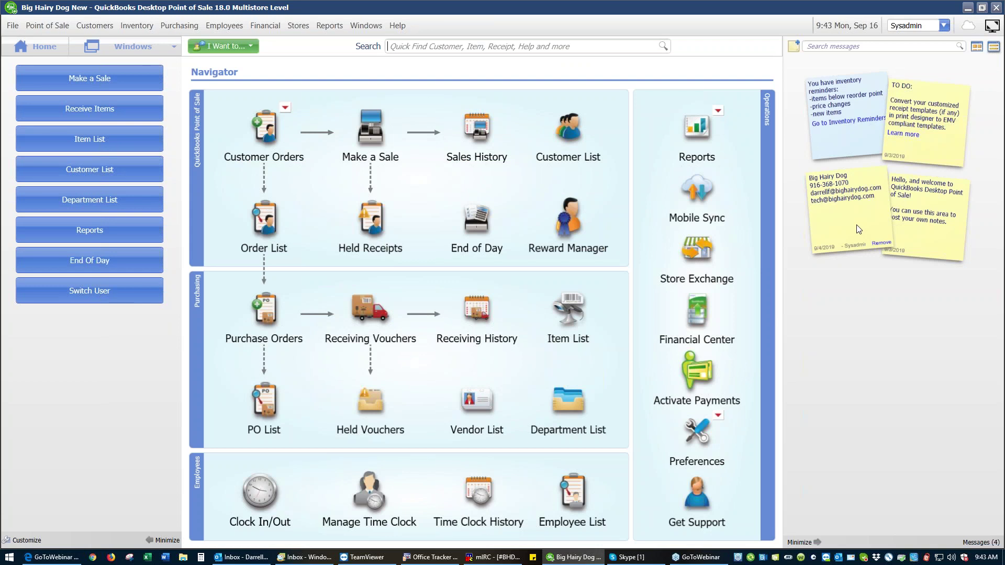